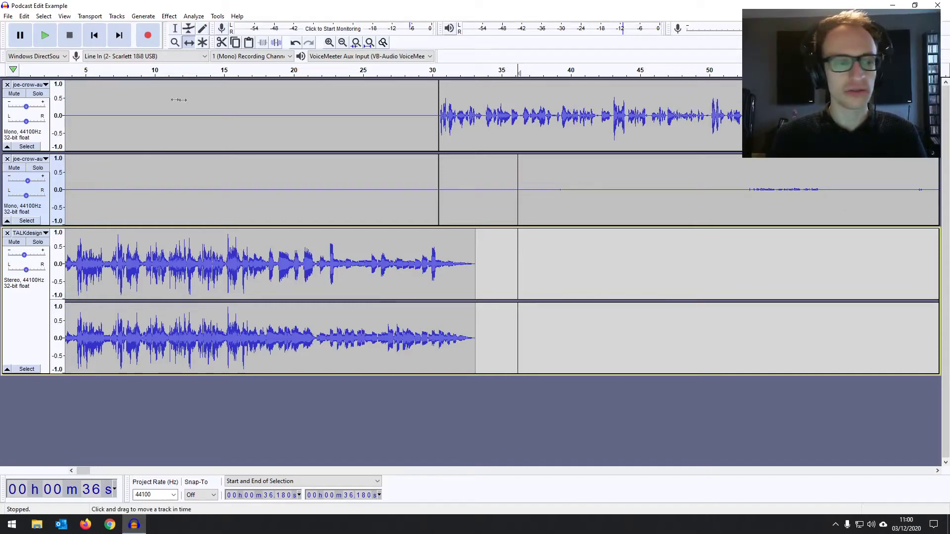
Play the project from the start to hear the intro music, and play the first voice track's speech from about 35 seconds
mouse_move(85, 473)
mouse_down()
mouse_move(95, 473)
mouse_move(83, 473)
mouse_up()
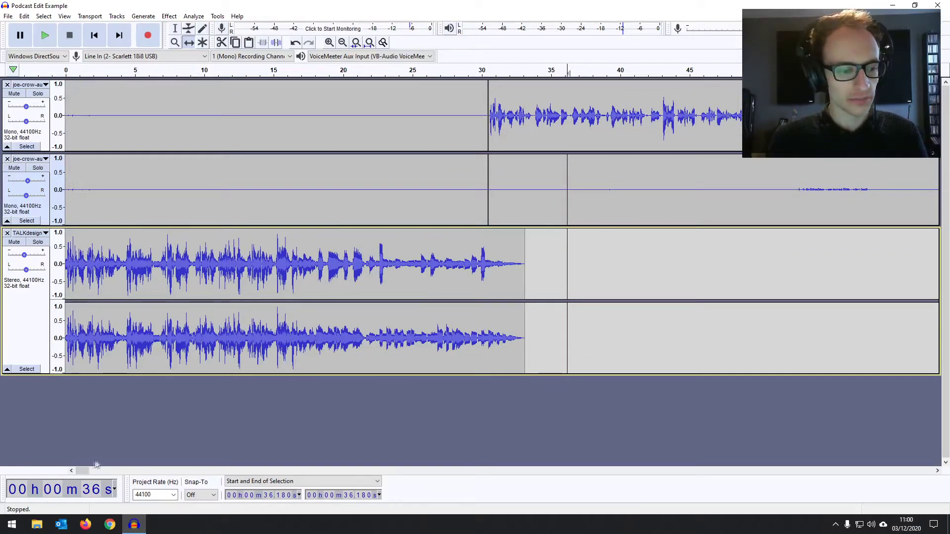
drag(84, 471, 89, 472)
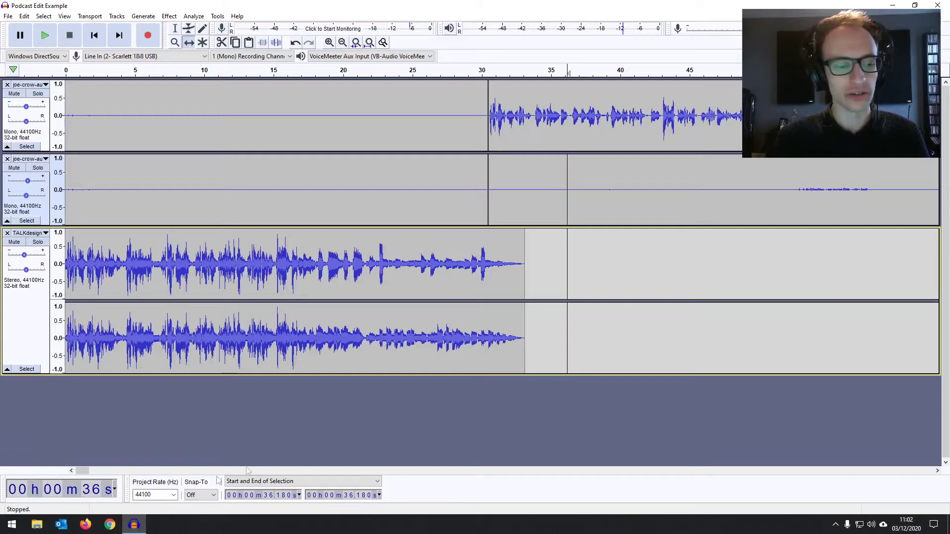
drag(78, 472, 75, 474)
key(Home)
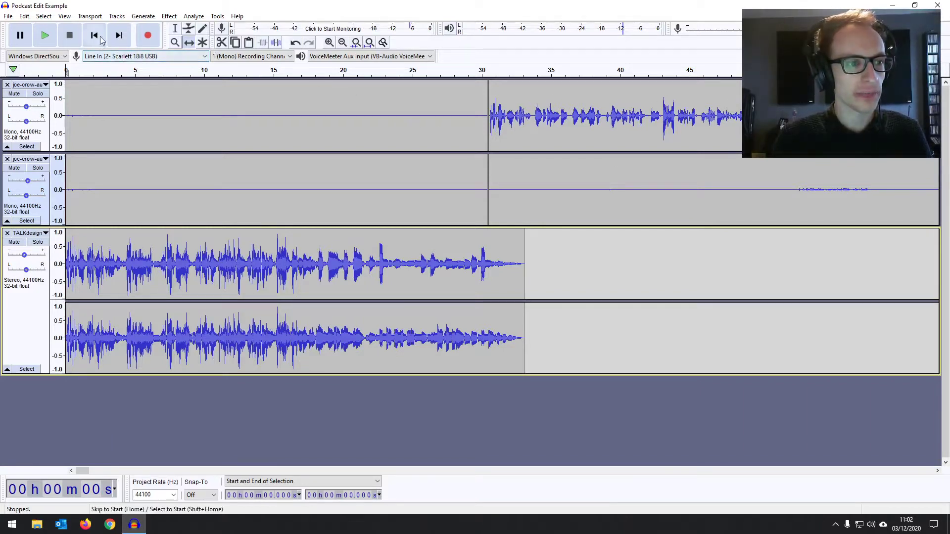
key(space)
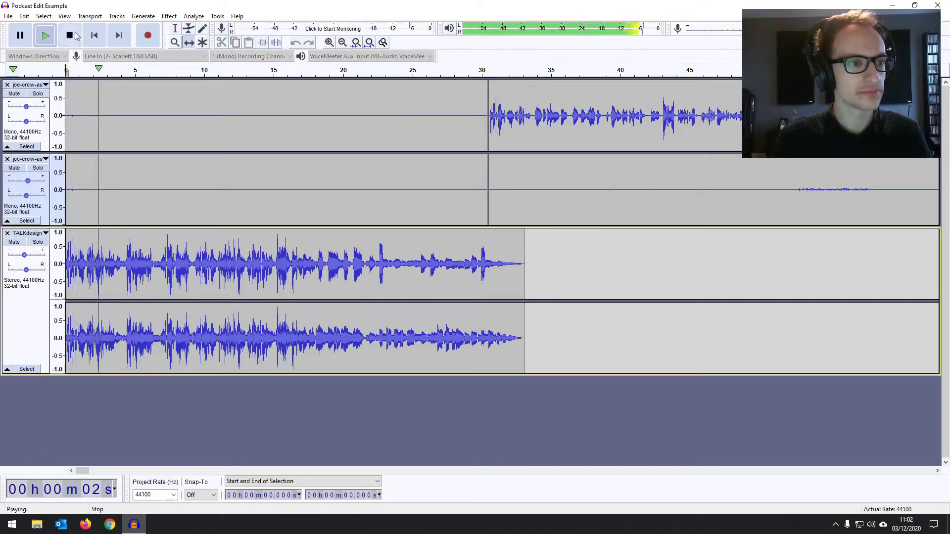
key(space)
key(space)
key(space)
click(544, 73)
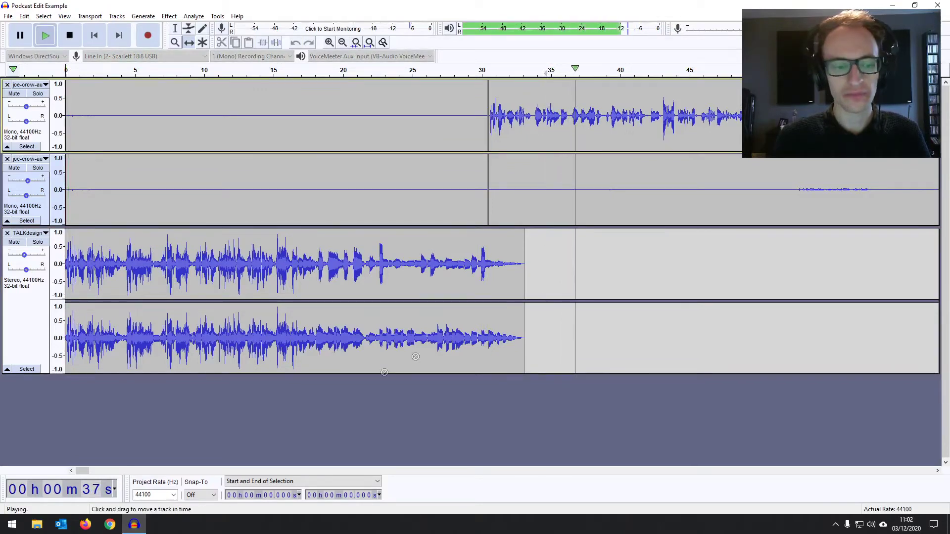
key(space)
Play the quiet speech on the second voice track from about 53 seconds to judge its level
drag(80, 473, 86, 474)
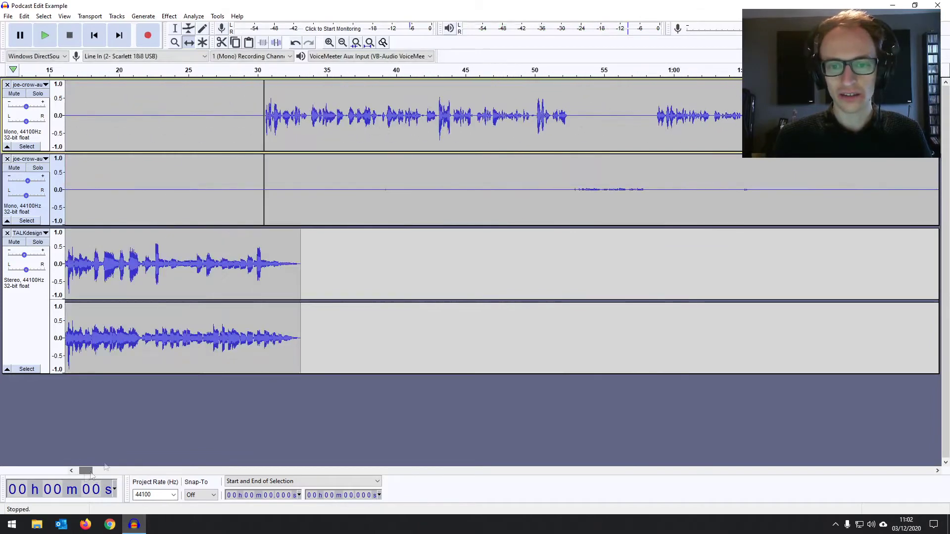
click(588, 74)
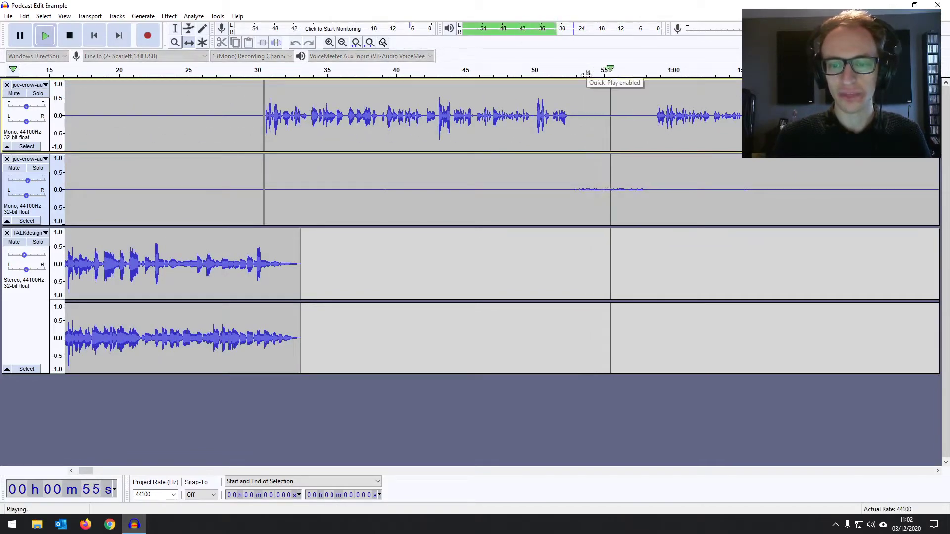
key(space)
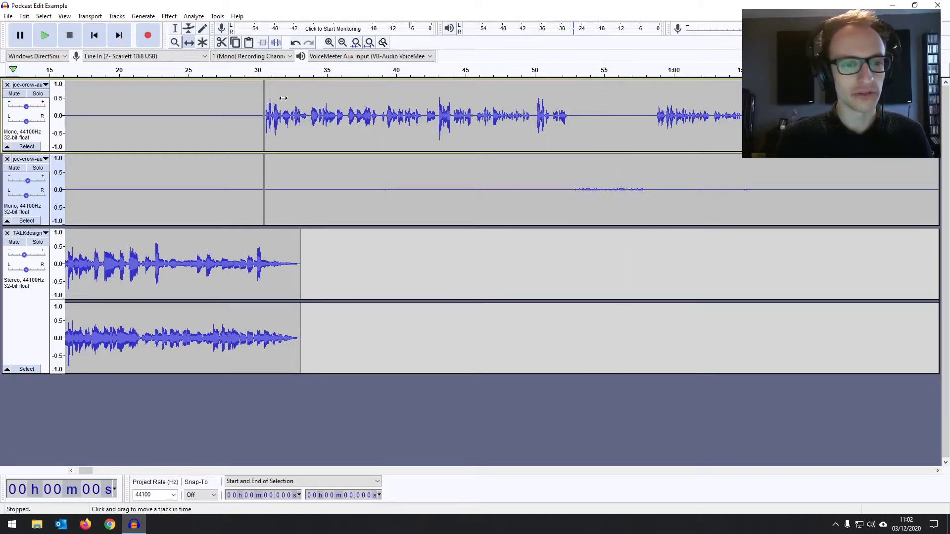
click(583, 181)
click(572, 70)
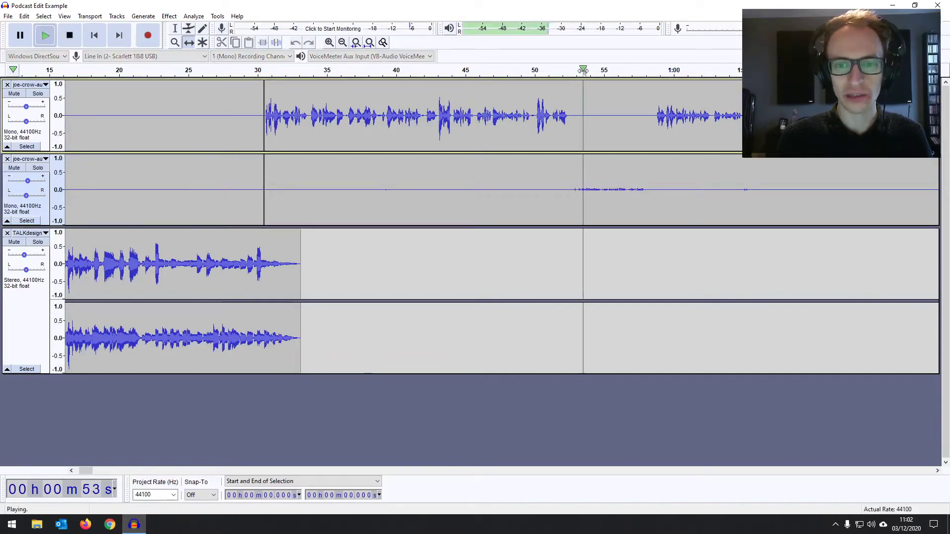
key(space)
Raise the second voice track's gain and play around 50 seconds to compare the two voices' levels
drag(28, 181, 35, 183)
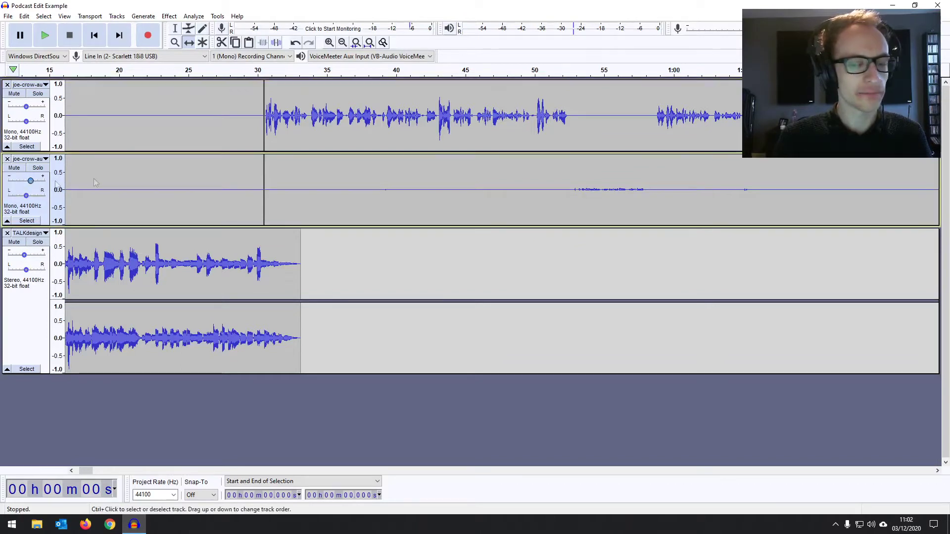
click(585, 71)
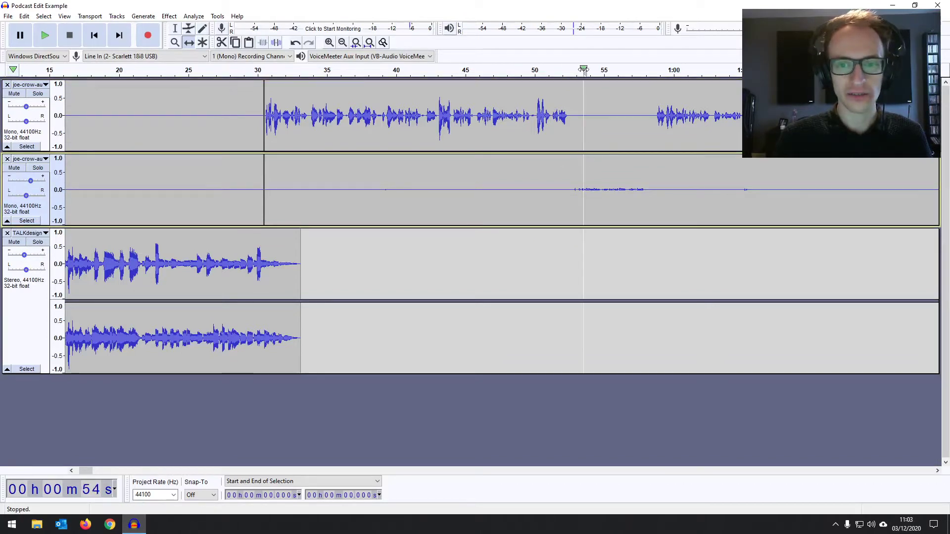
click(564, 71)
click(493, 70)
click(494, 70)
click(493, 70)
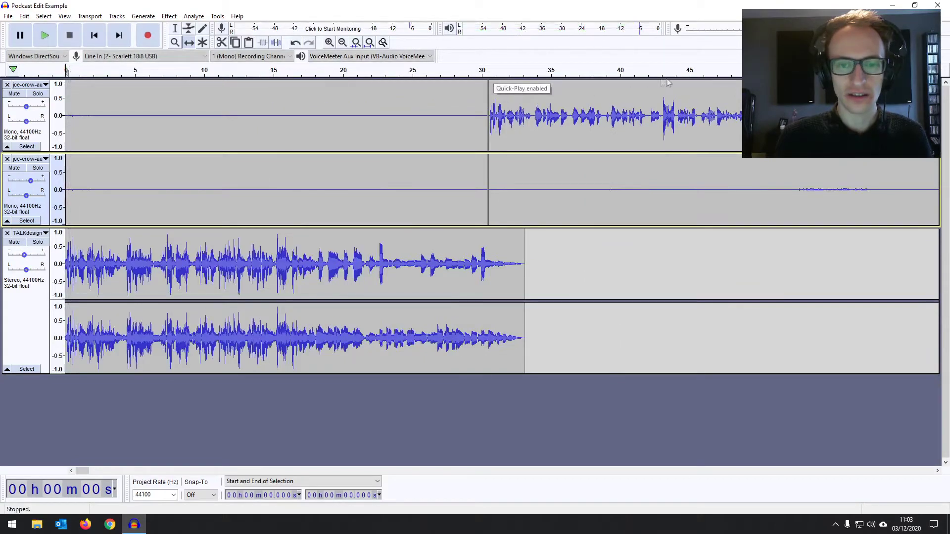
key(space)
Balance the voices by slightly lowering the first voice track's gain and raising the second's to about +13 dB, checking by playback
scroll(195, 425, right, 10)
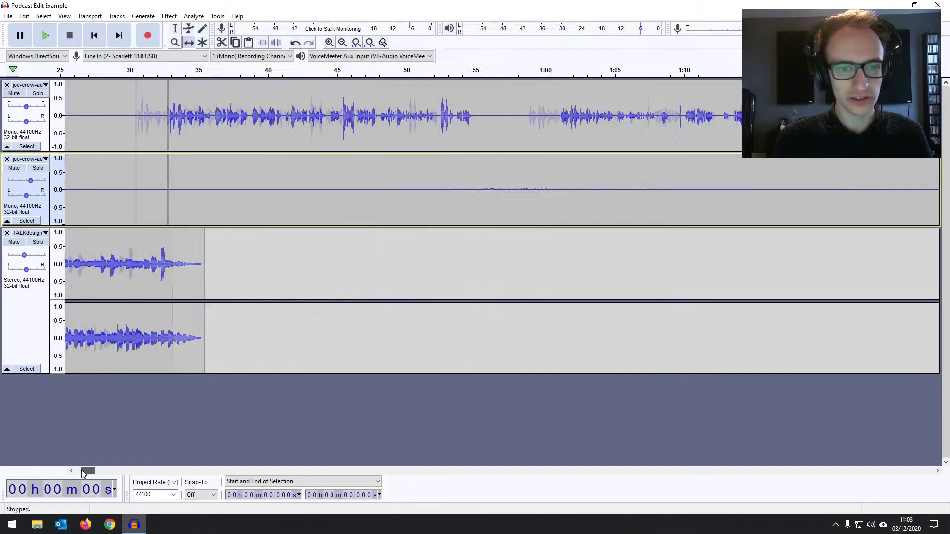
click(28, 107)
drag(30, 181, 37, 182)
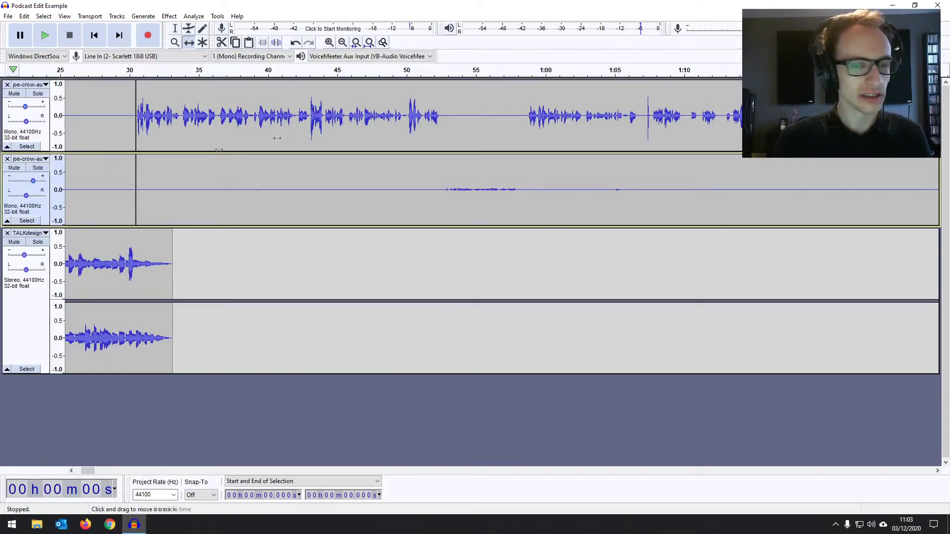
click(463, 73)
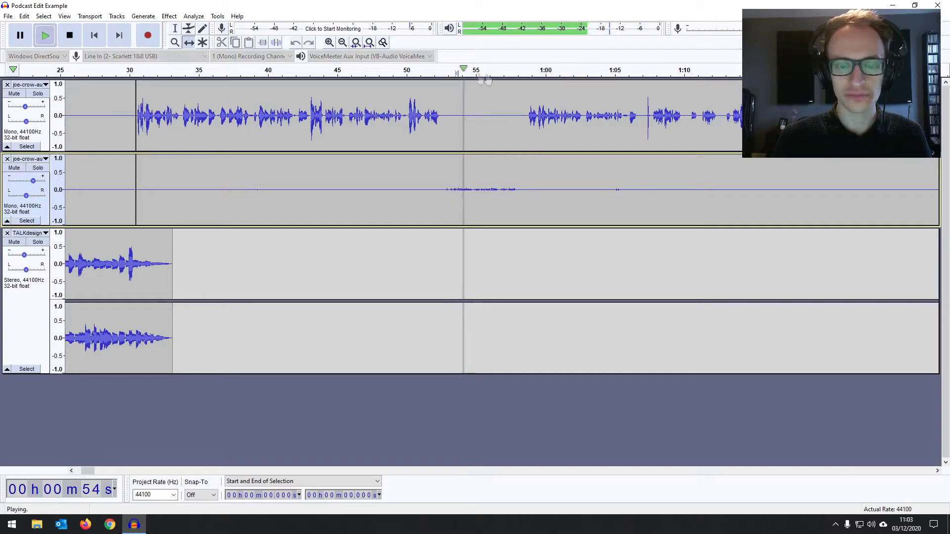
click(540, 73)
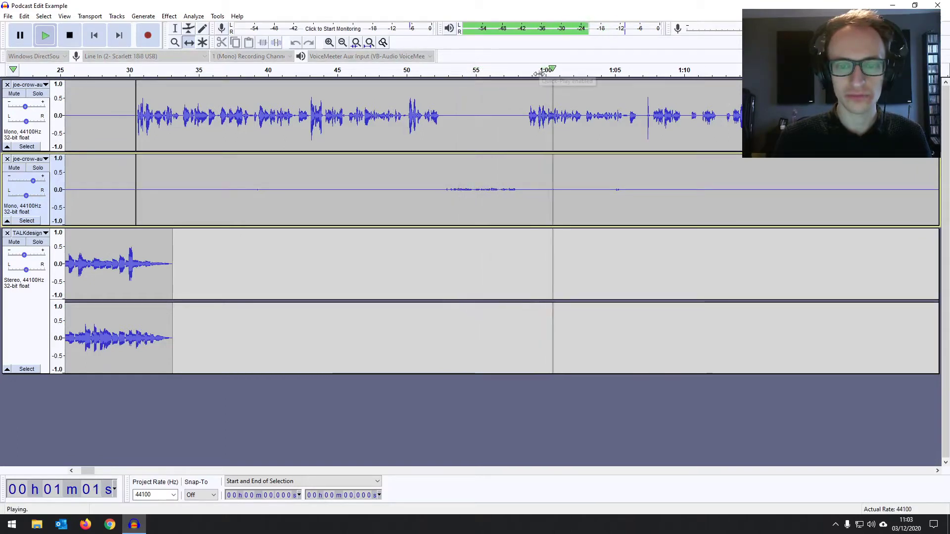
key(space)
mouse_move(34, 186)
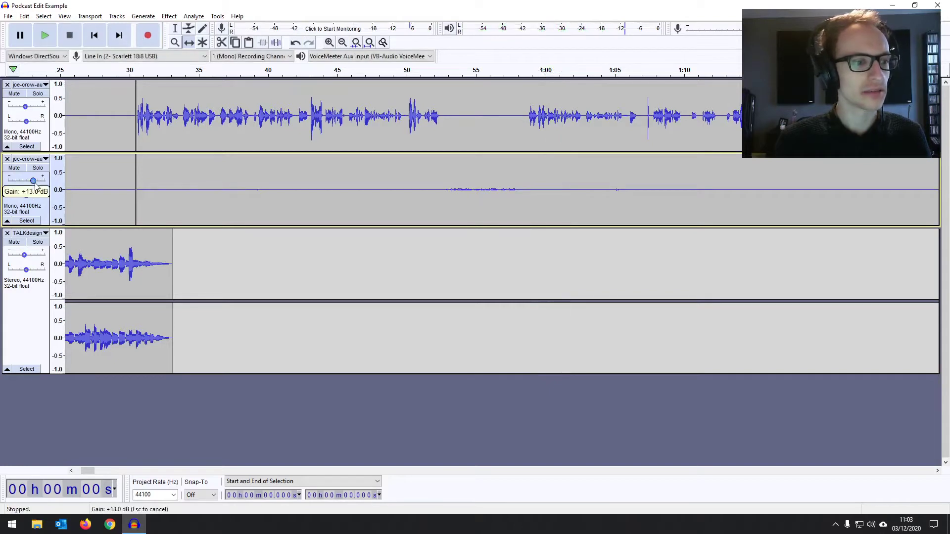
Play the intro music from about 14 seconds to check its level against the voices
scroll(251, 387, left, 2)
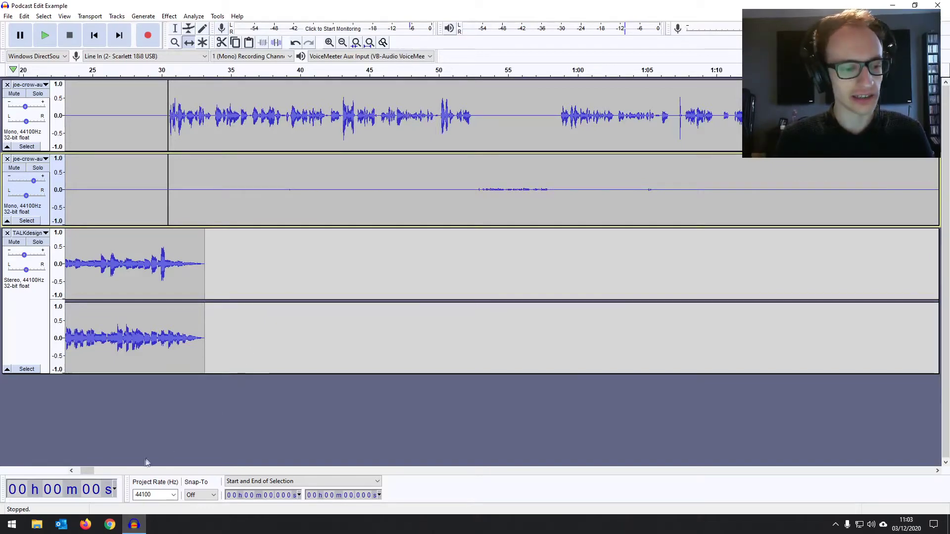
click(77, 471)
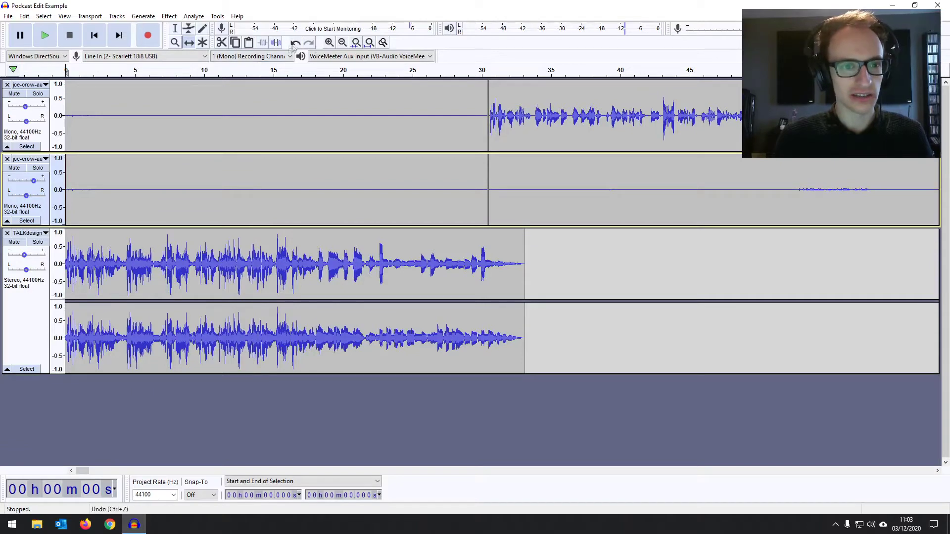
click(241, 260)
click(257, 71)
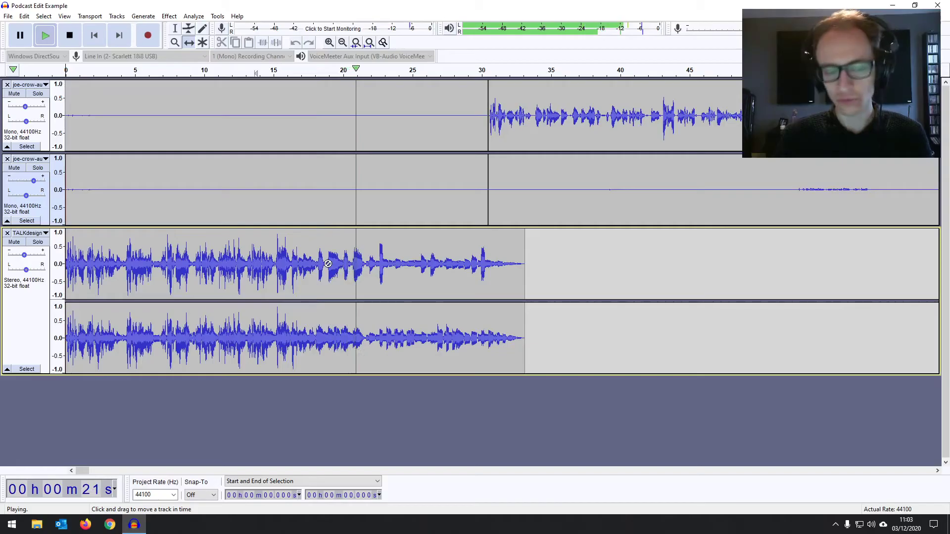
key(space)
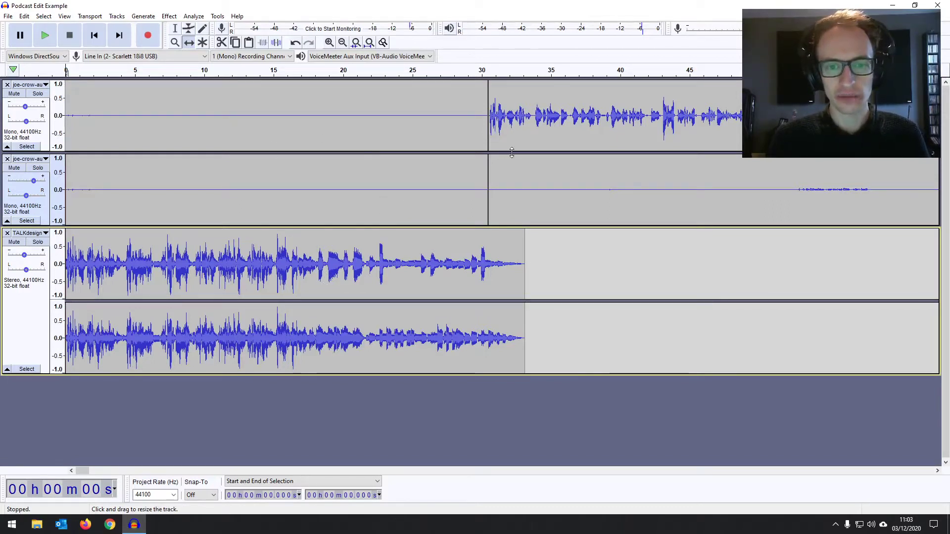
Try out the Selection tool on the silence before the first voice track's speech, leaving the cursor at about 20.8 seconds
click(550, 137)
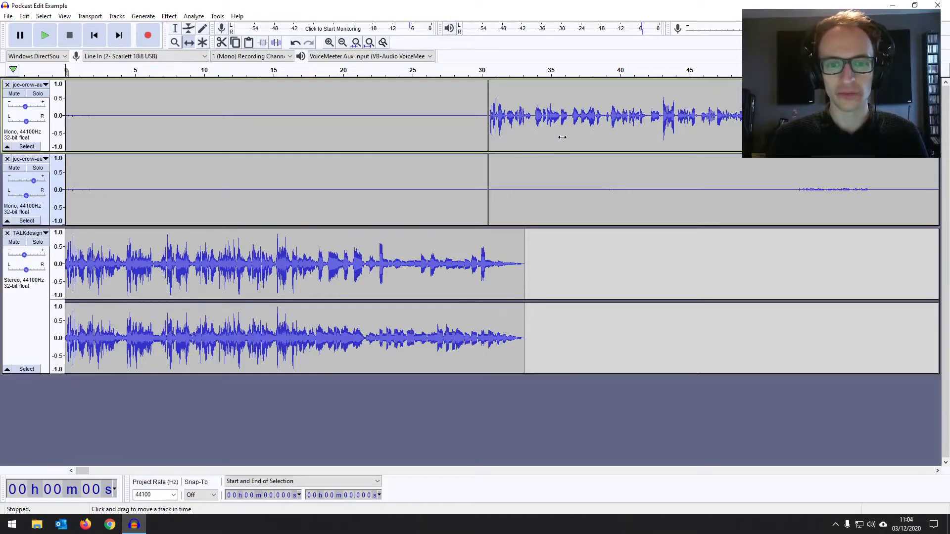
click(176, 30)
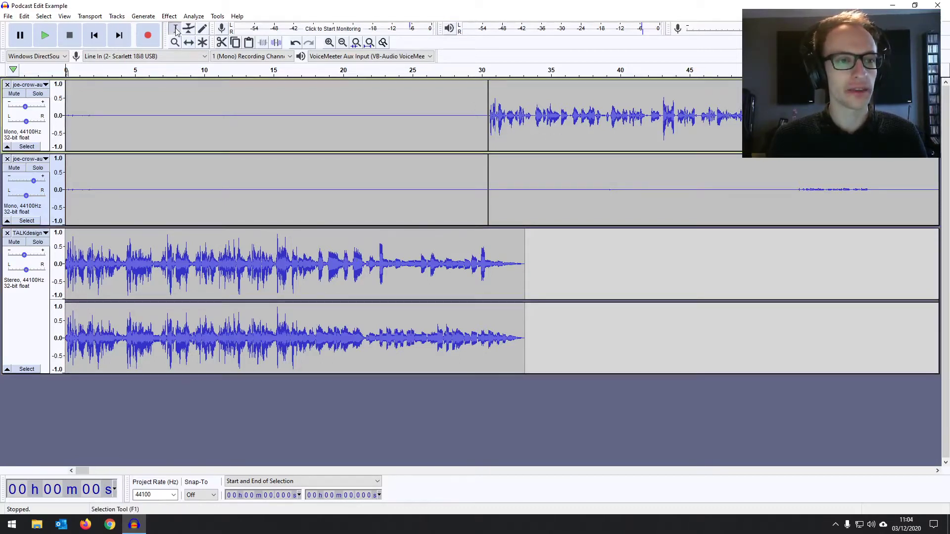
drag(414, 114, 458, 109)
click(540, 129)
click(354, 99)
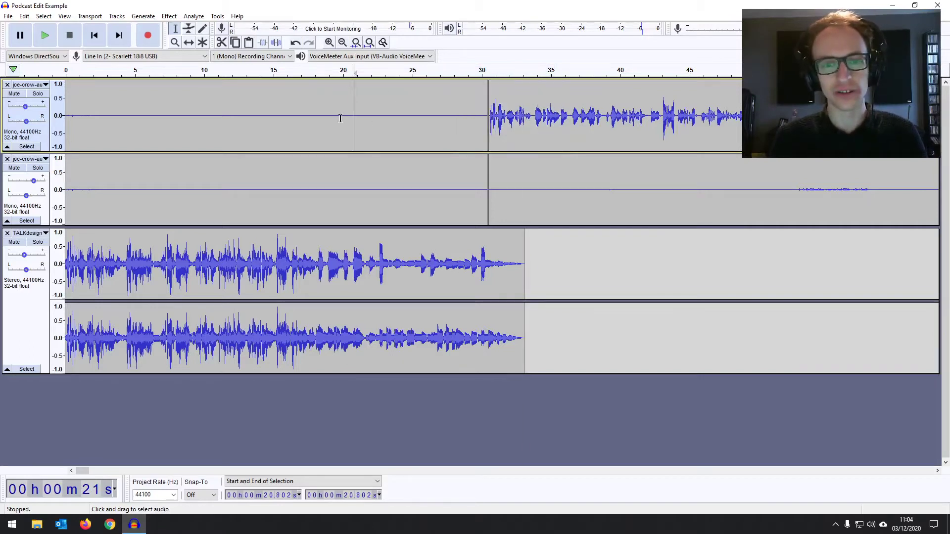
Try to shift the speech clips of both voice tracks earlier with the Time Shift tool
click(188, 43)
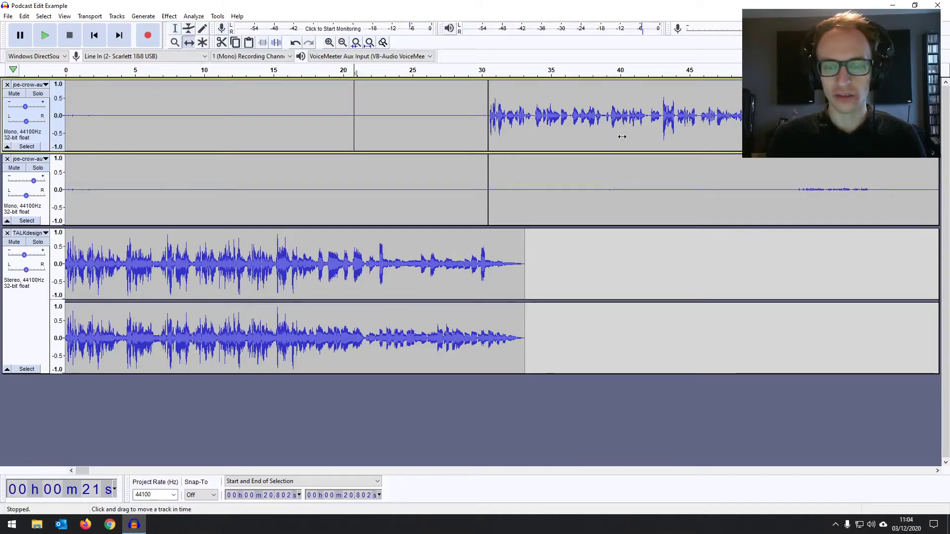
mouse_move(623, 138)
mouse_down()
mouse_move(697, 137)
mouse_move(605, 141)
mouse_up()
drag(624, 141, 589, 142)
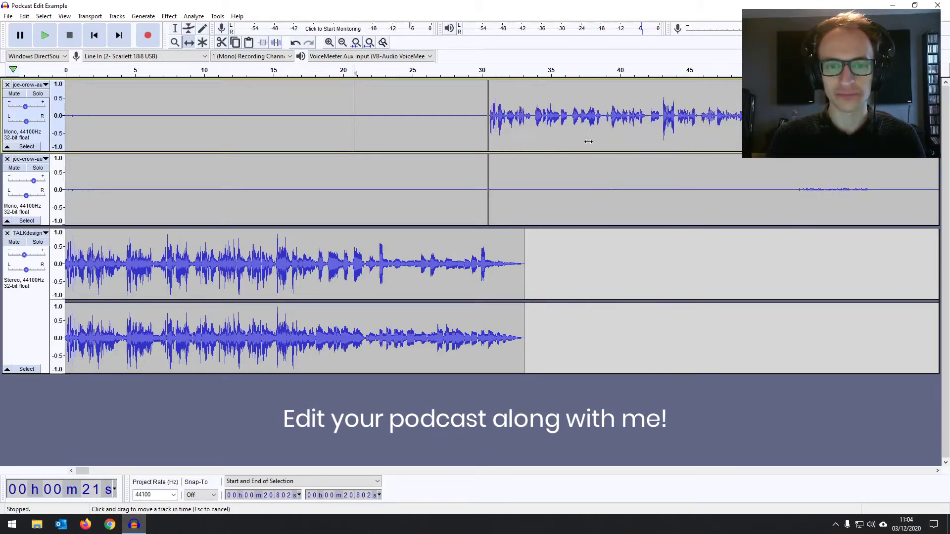
drag(673, 215, 587, 214)
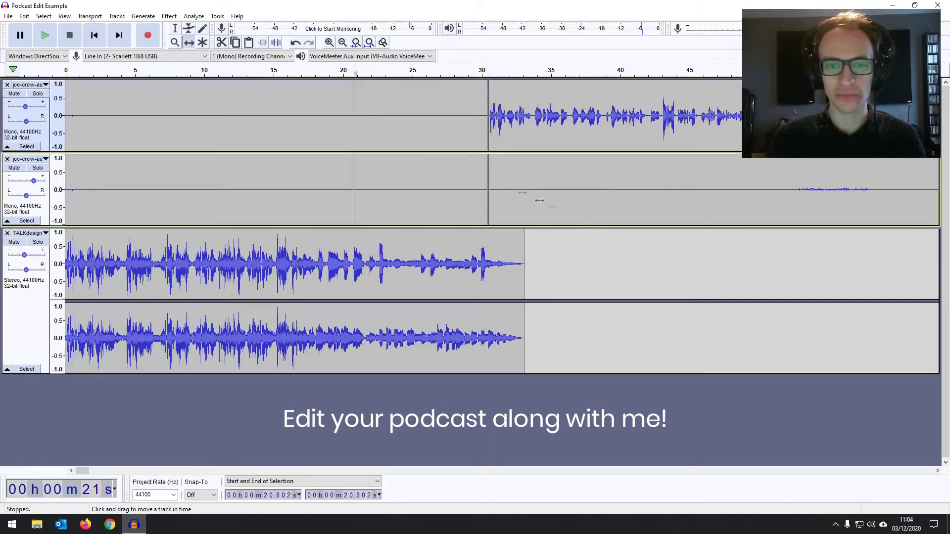
Merge the split clips in both voice tracks at the split just before the speech, at about 30.5 seconds
click(175, 28)
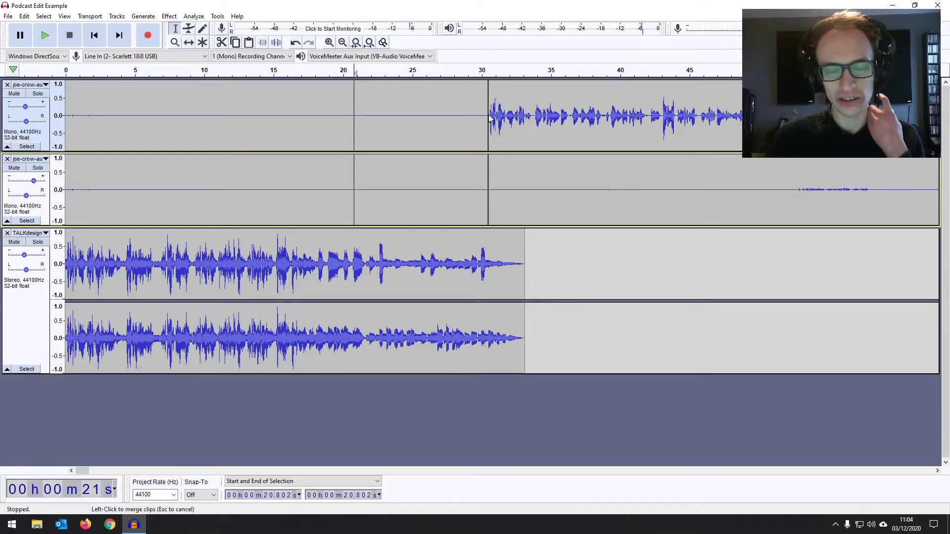
click(489, 114)
click(488, 161)
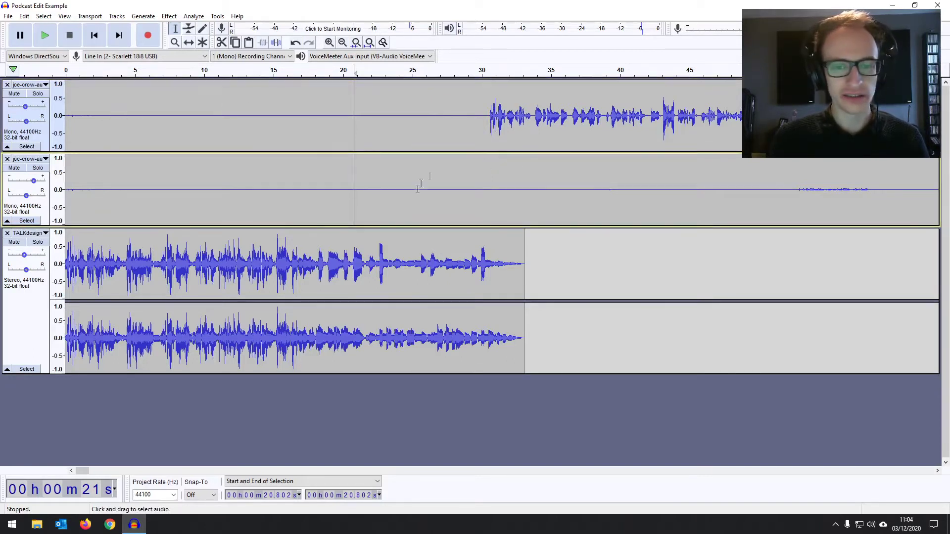
Try selecting the noise at the very start and the silence just before the speech on the first voice track
click(92, 108)
drag(117, 112, 66, 111)
click(157, 118)
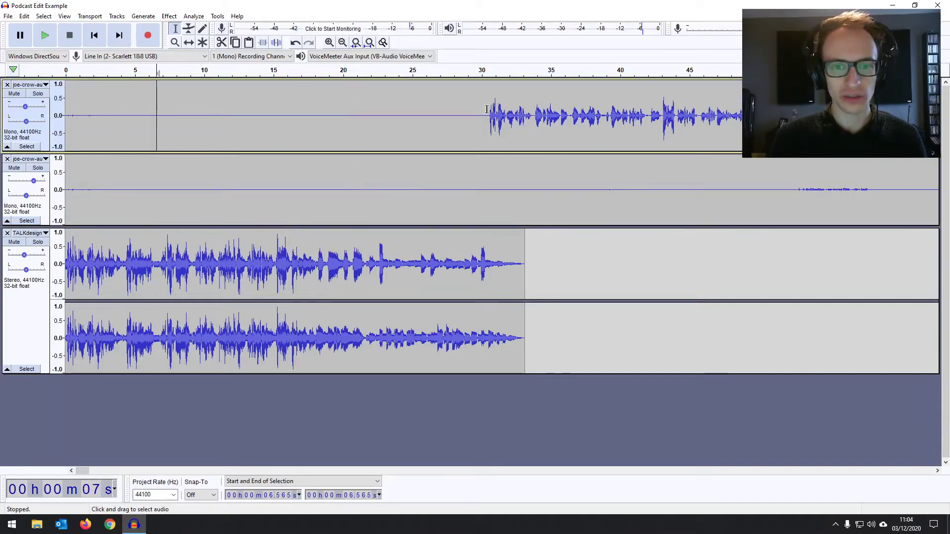
drag(487, 118, 449, 165)
click(451, 139)
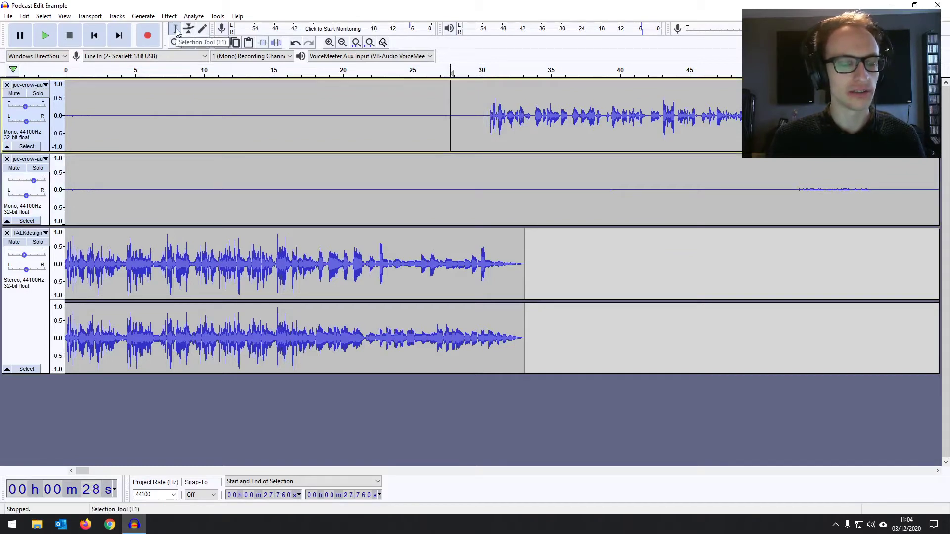
Delete the first 30.4 seconds from both voice tracks and undo the deletion
drag(487, 107, 62, 124)
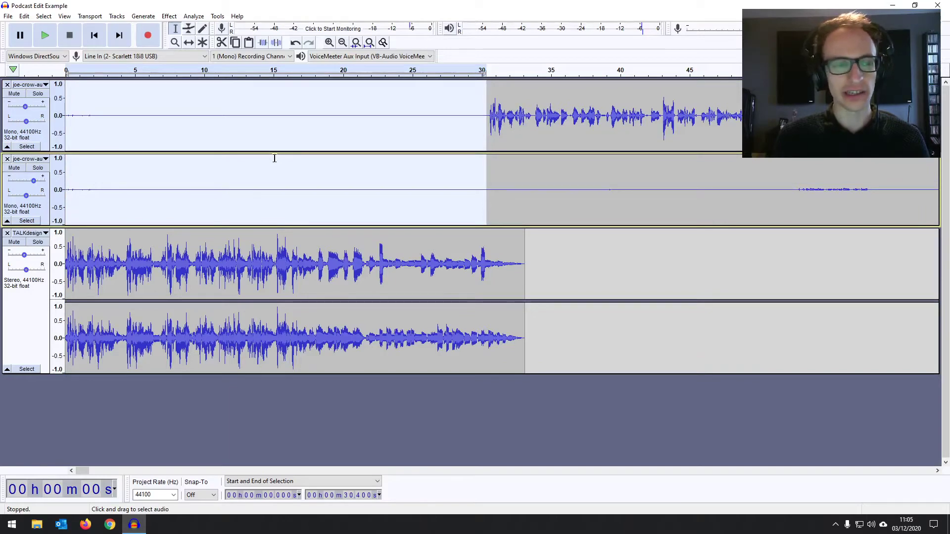
key(Delete)
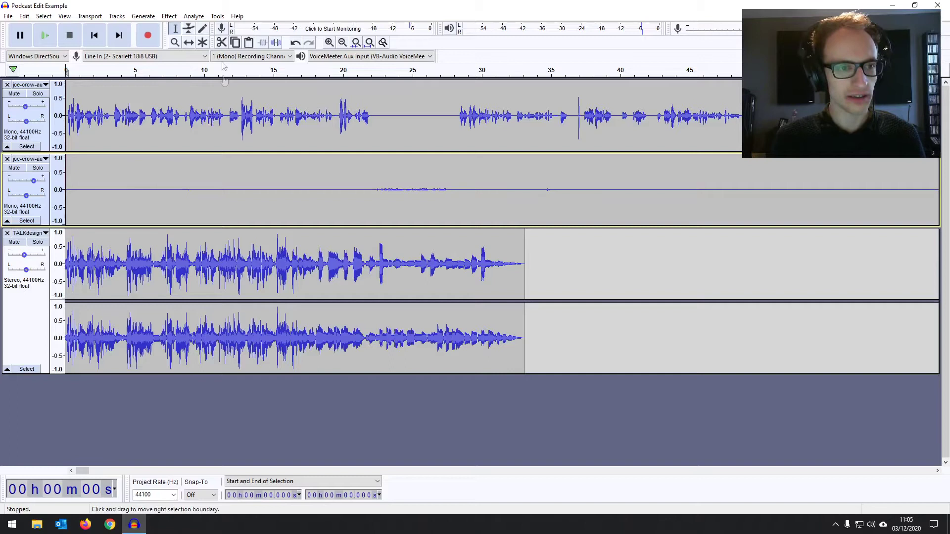
click(295, 43)
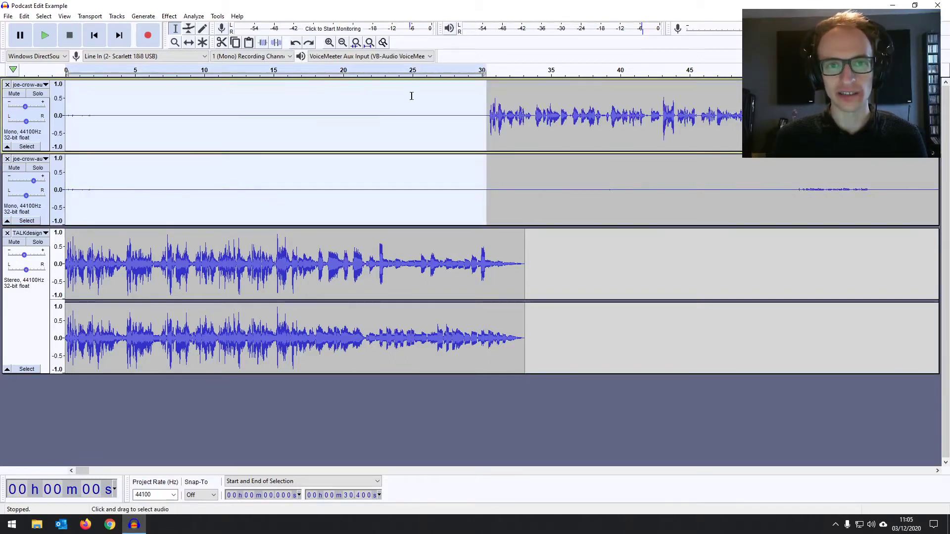
Split-delete the first 30.4 seconds of both voice tracks, leaving the speech in place
click(482, 103)
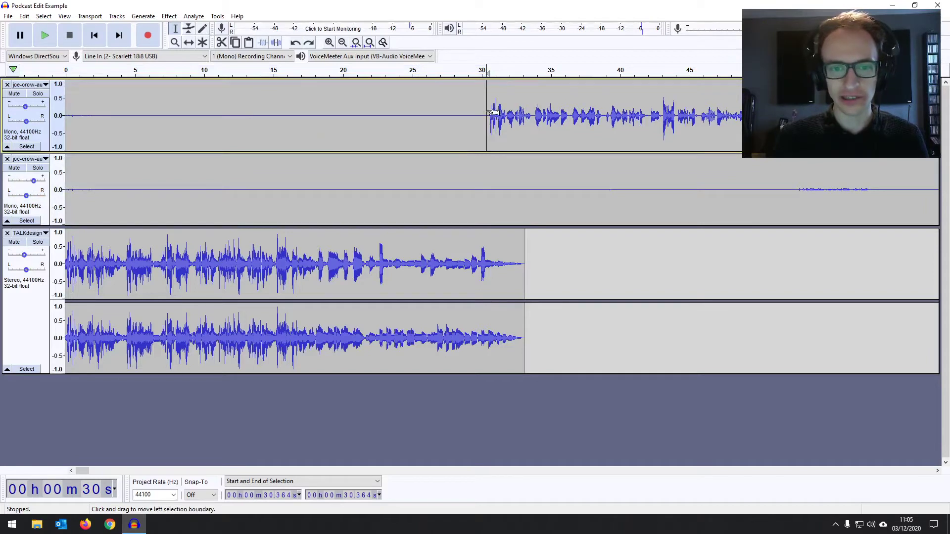
drag(484, 108, 63, 168)
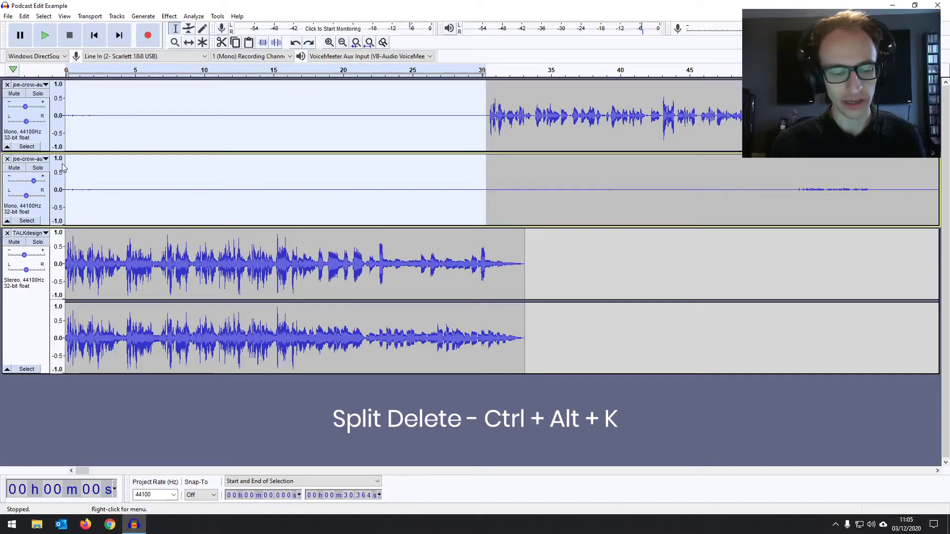
key(ctrl+alt+k)
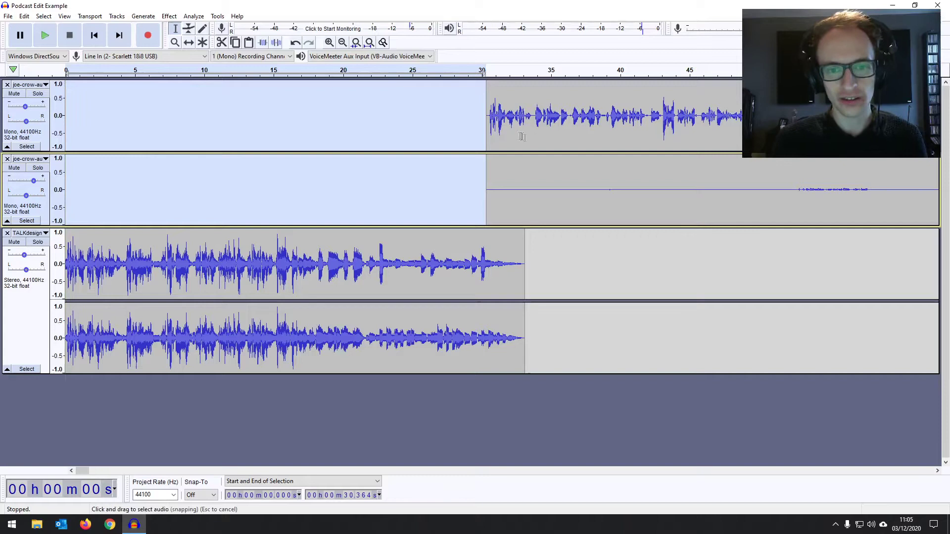
click(440, 107)
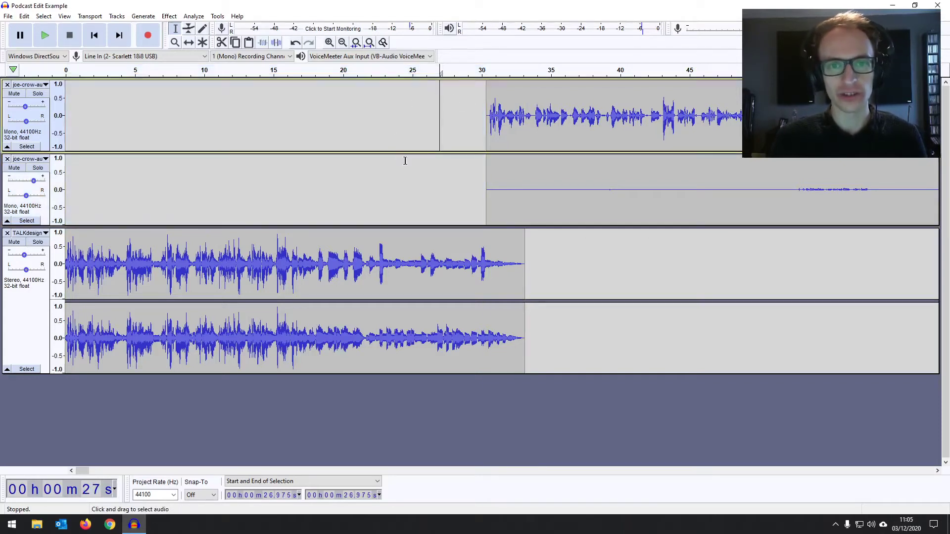
Split-delete the silence before the speech on the second voice track, from about 30 to 52.5 seconds
click(794, 201)
drag(793, 201, 480, 183)
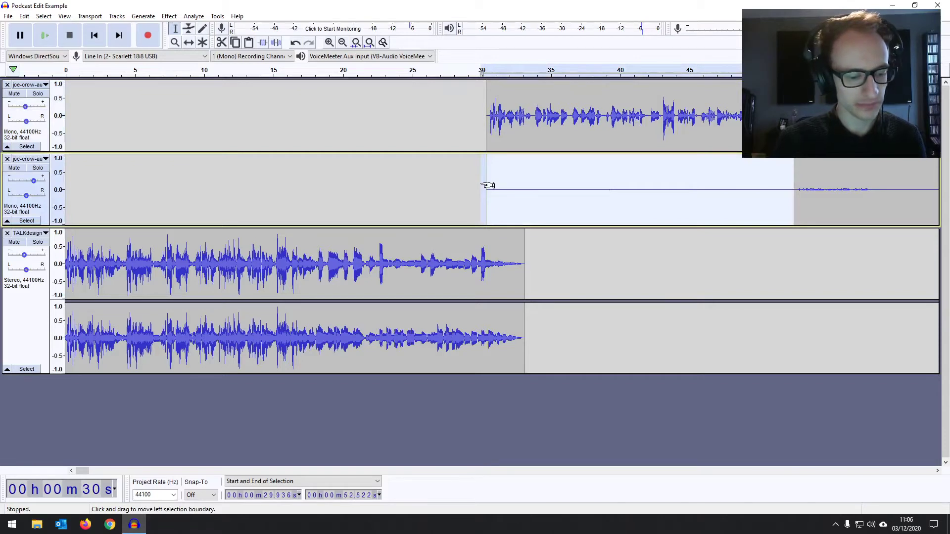
click(428, 173)
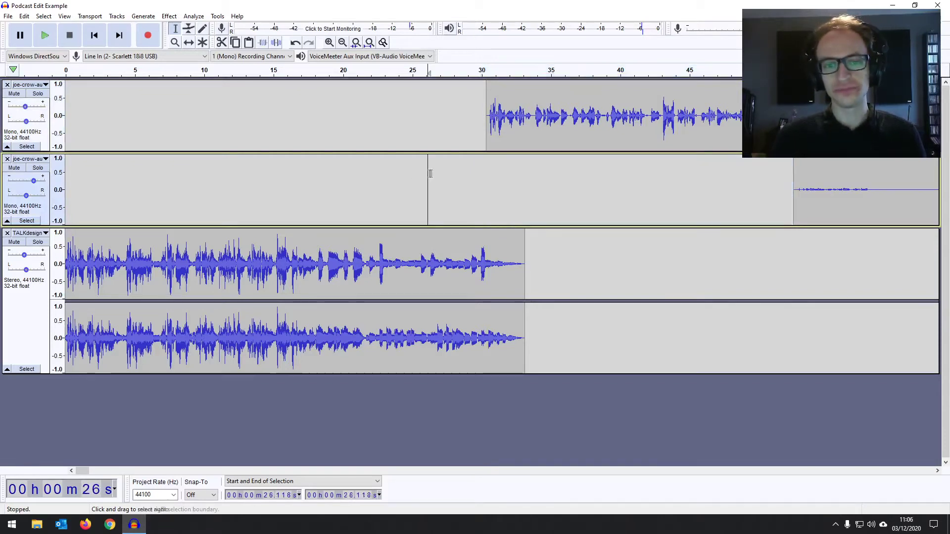
Try shifting each voice track's clip about 11 seconds earlier separately with the Time Shift tool, and undo both shifts
click(525, 126)
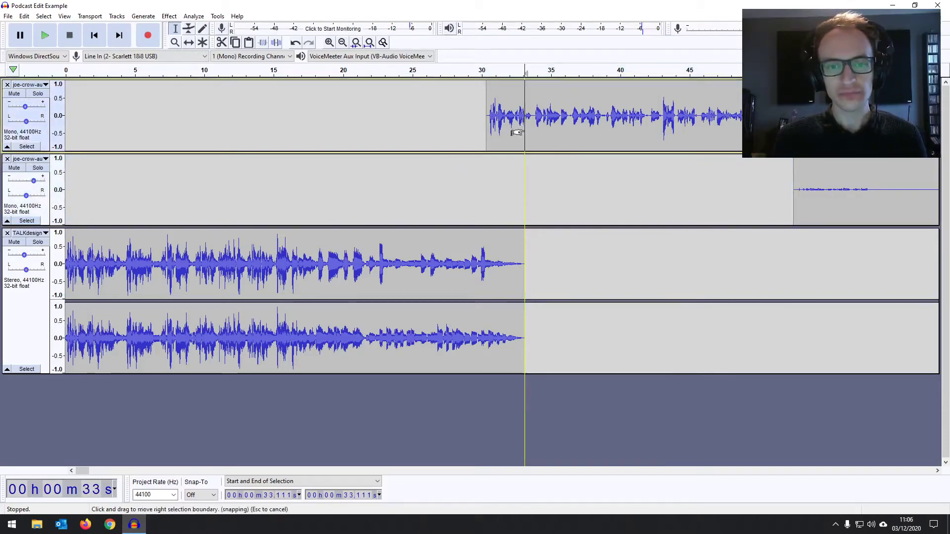
click(189, 43)
drag(623, 143, 473, 152)
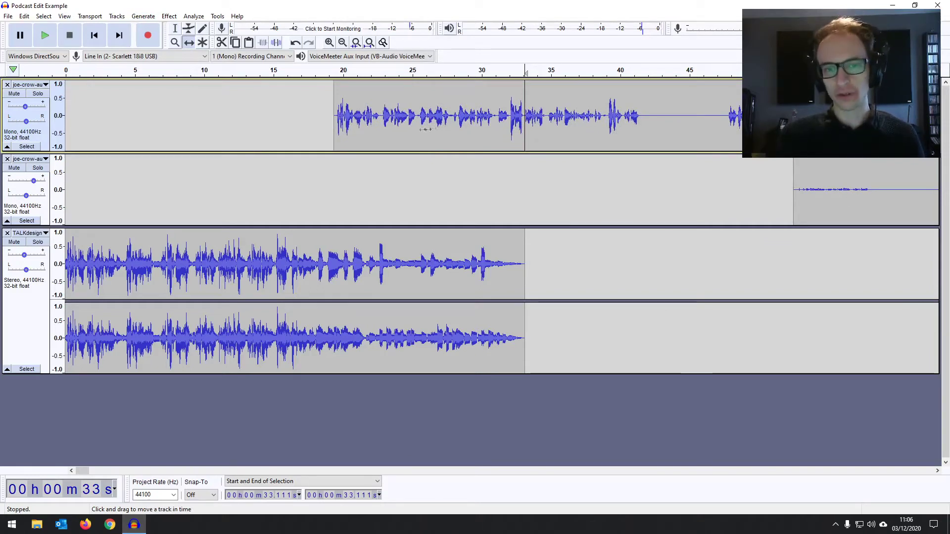
drag(894, 220, 737, 194)
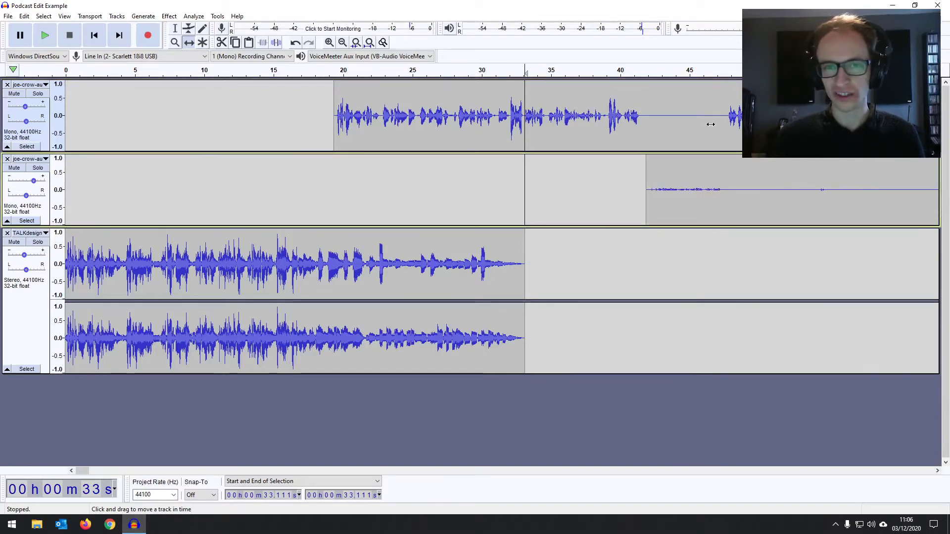
key(ctrl+z)
key(ctrl+z)
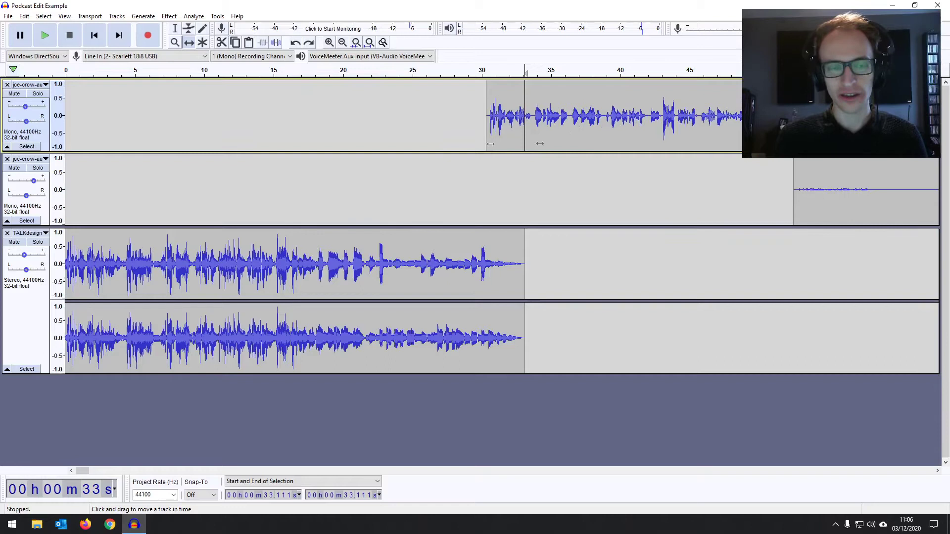
Turn on Sync-Lock Tracks for the project
click(115, 16)
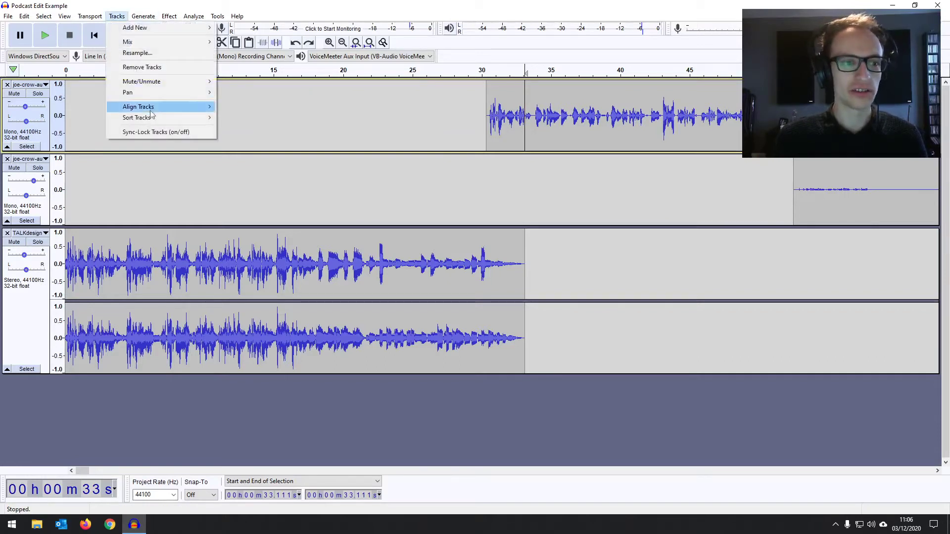
click(141, 133)
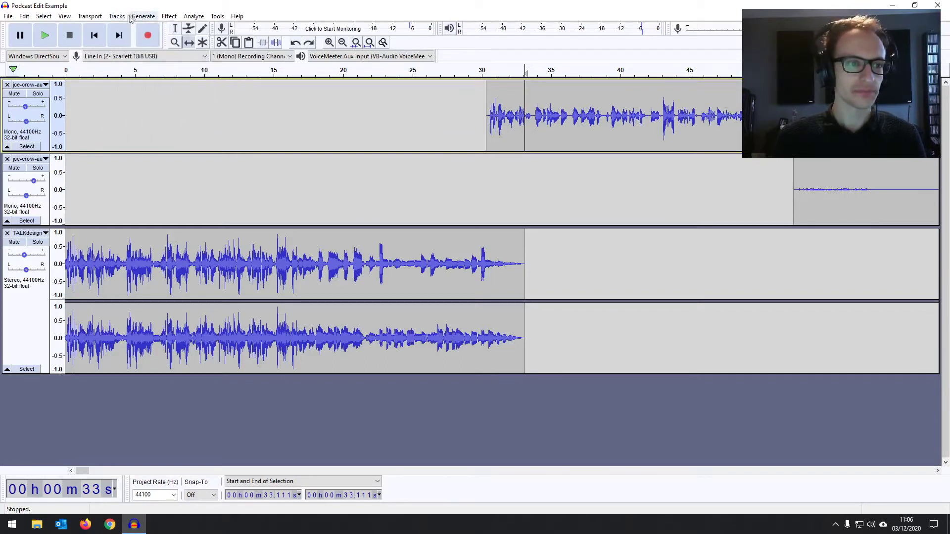
click(118, 18)
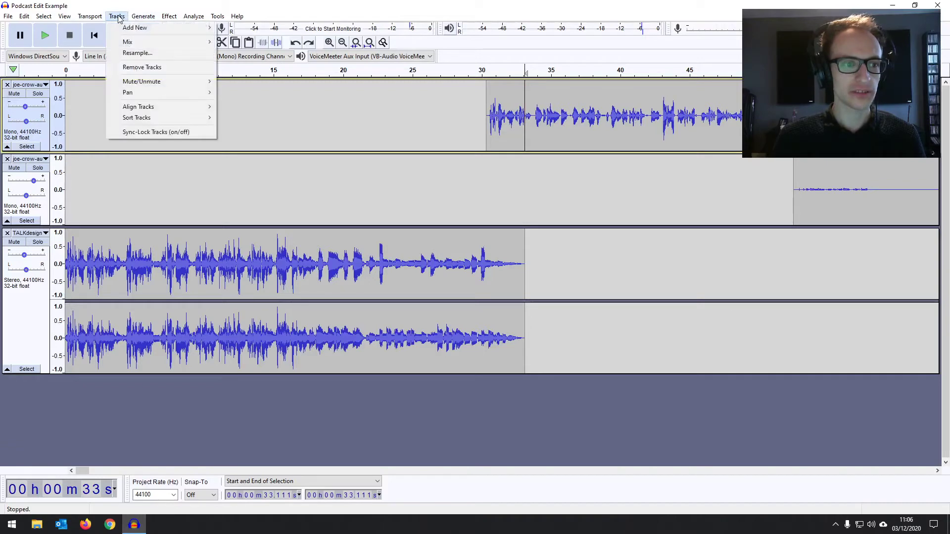
click(141, 132)
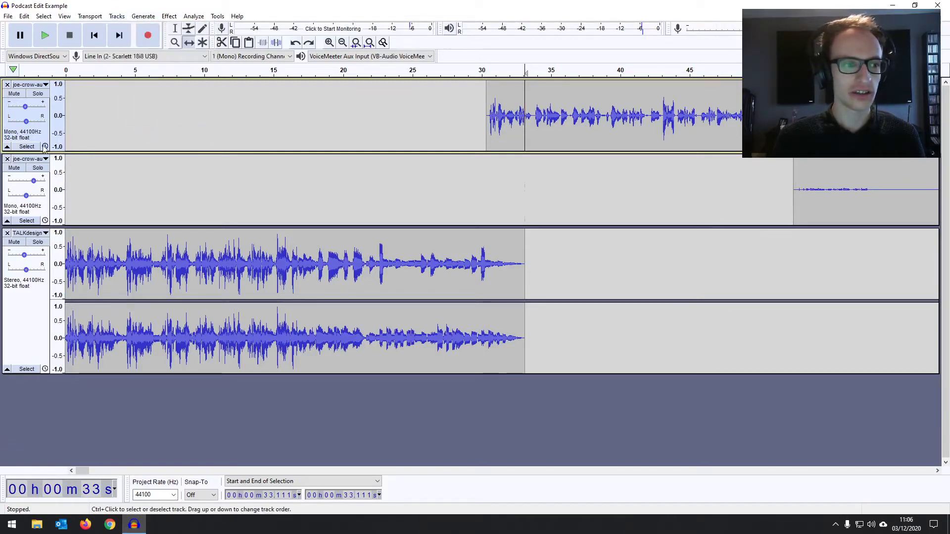
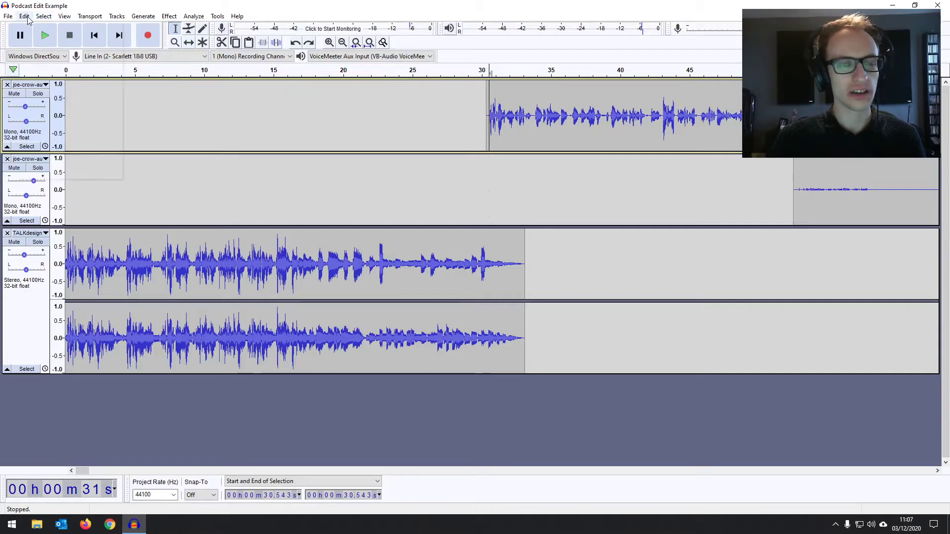
Add a label named "Dialogue Starts" at about 30.7 seconds, where the first voice begins speaking
mouse_move(81, 137)
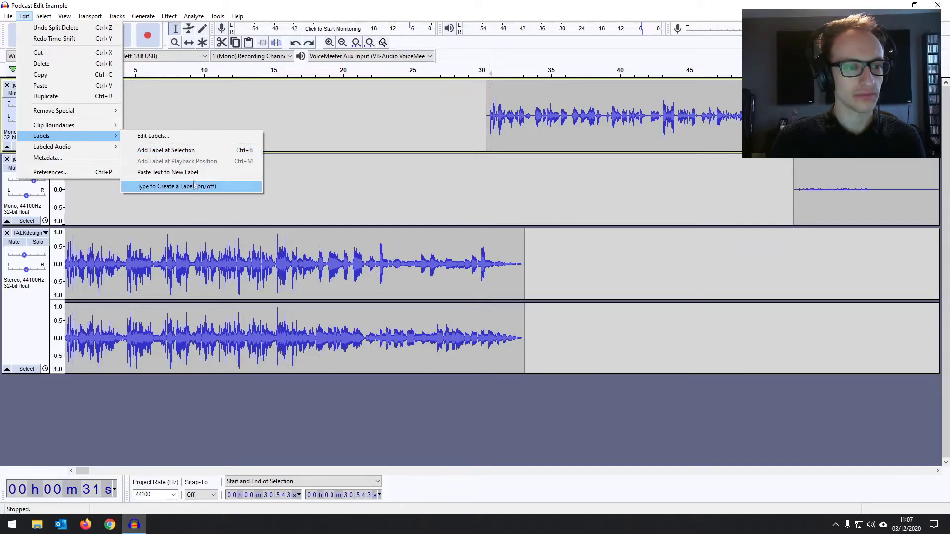
click(195, 151)
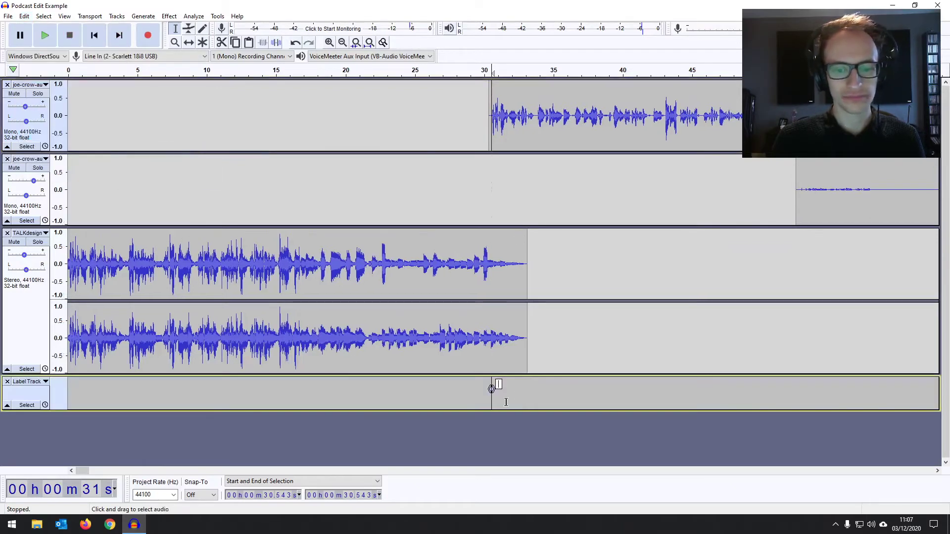
click(505, 392)
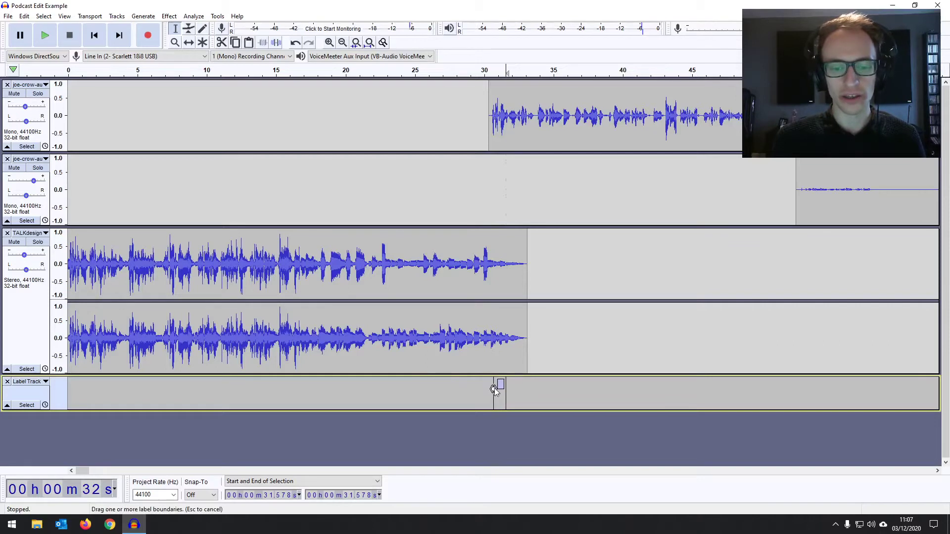
click(494, 390)
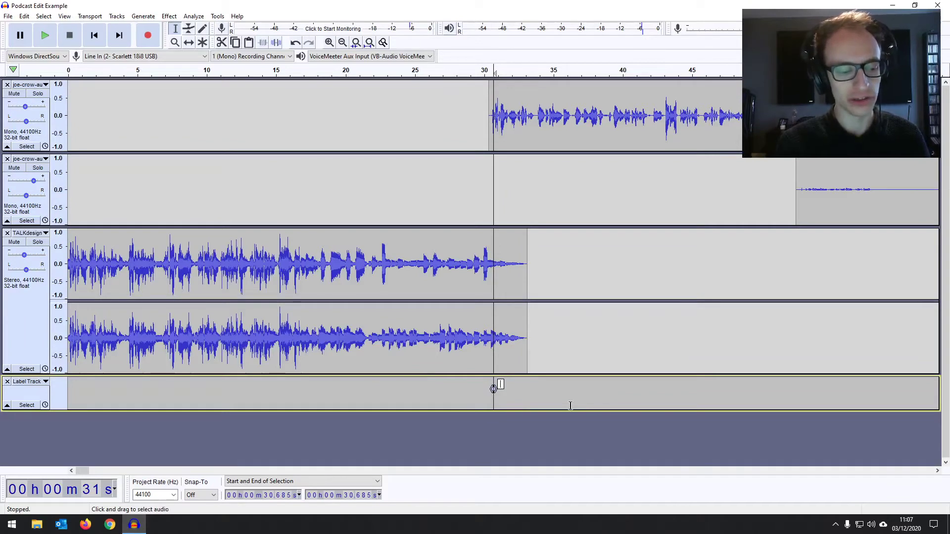
key(shift)
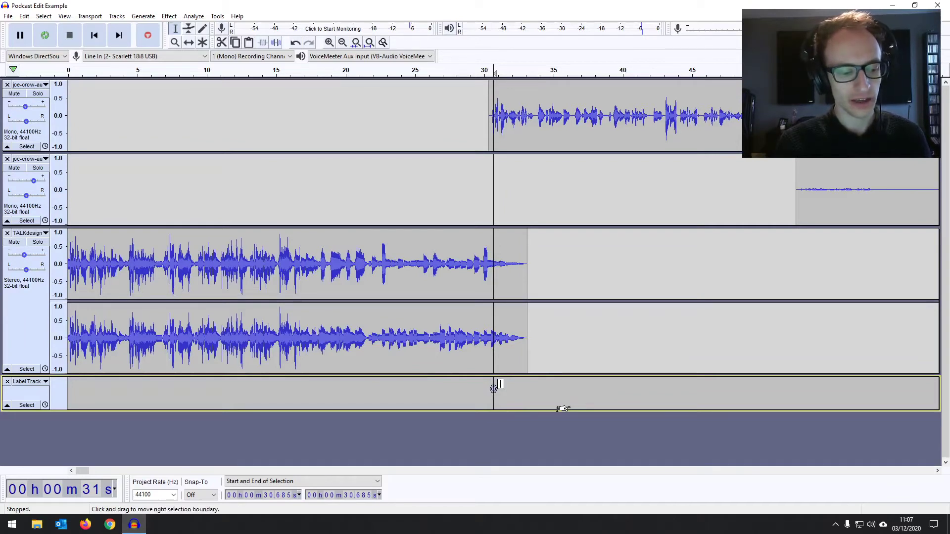
text(Dialogue St)
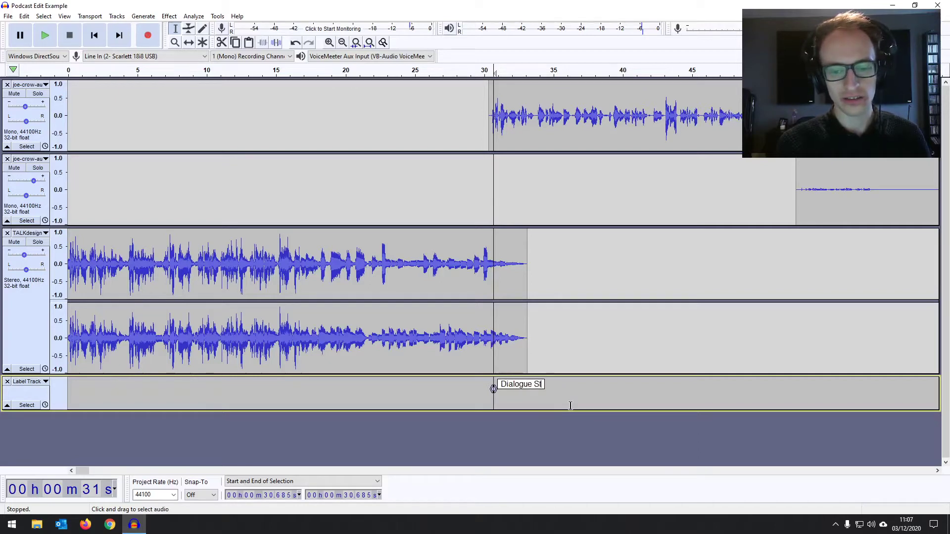
click(570, 405)
click(629, 394)
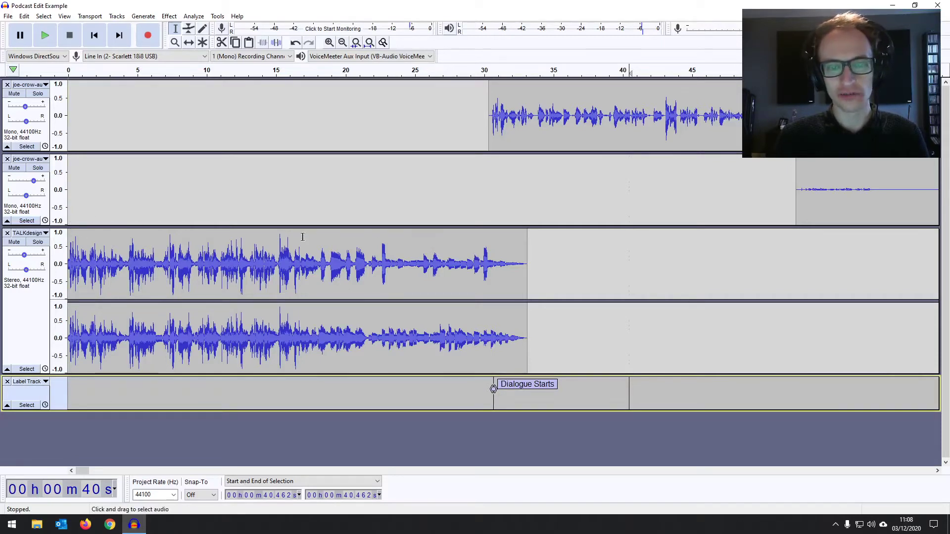
Move the label track above the music track and reduce its height, grouping it with the two voice tracks
click(46, 384)
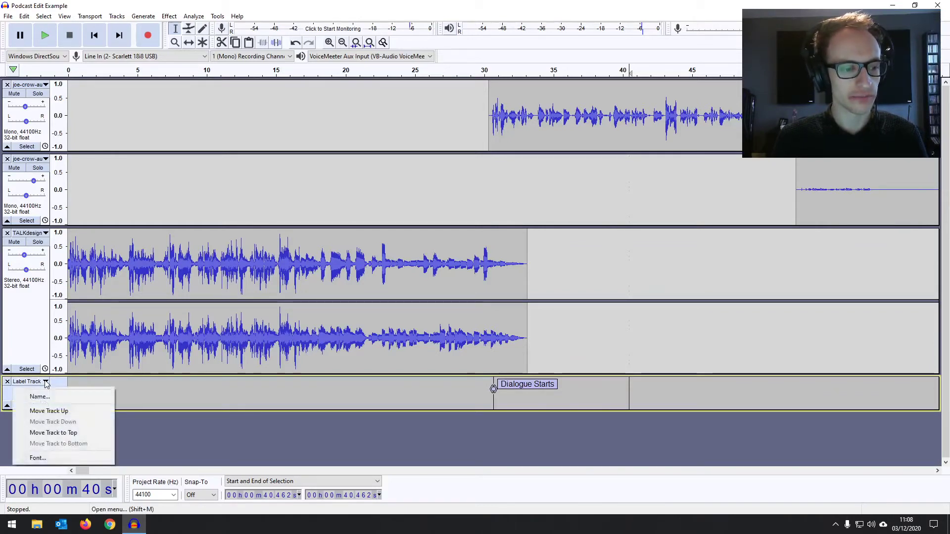
click(49, 411)
drag(19, 263, 19, 247)
click(543, 275)
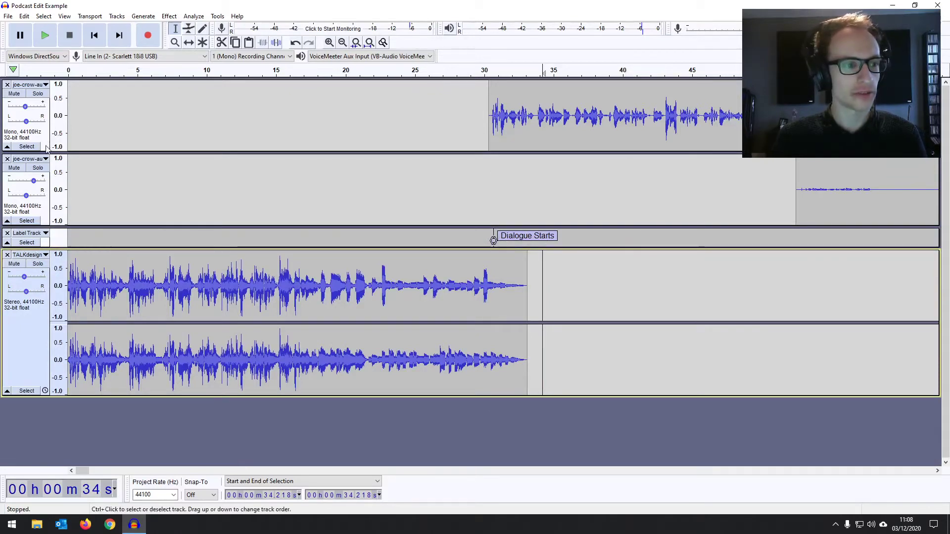
click(118, 116)
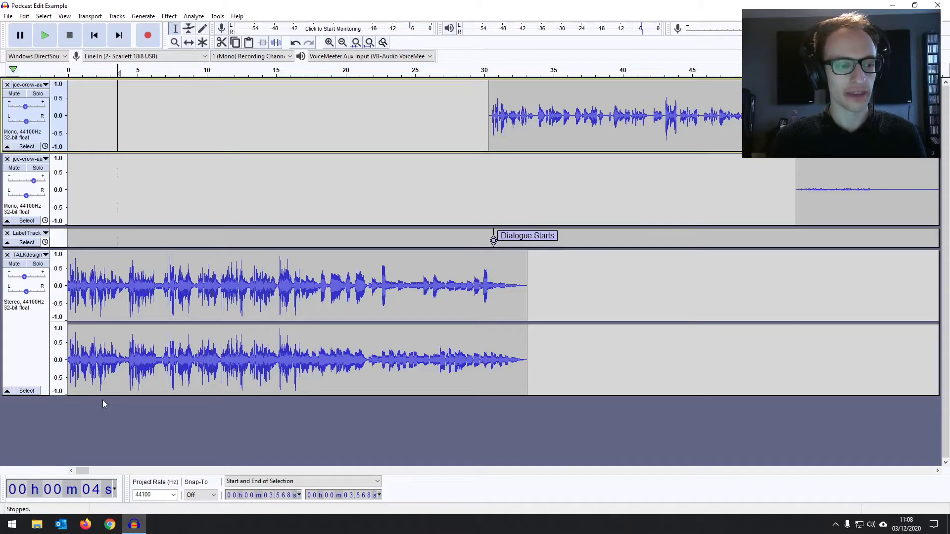
Try shifting the first voice track's clip slightly with the Time Shift tool, and check the Sync-Lock Tracks setting
click(189, 43)
drag(590, 143, 568, 147)
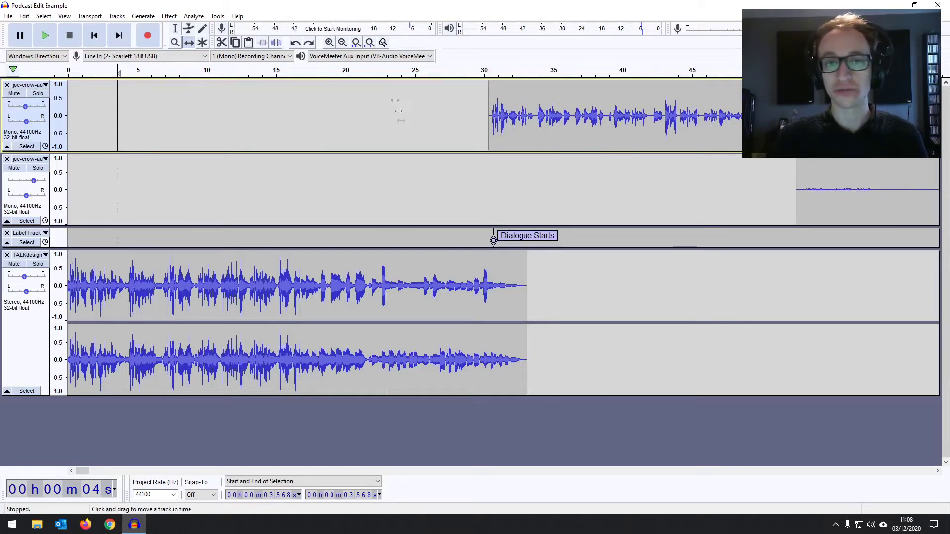
click(113, 16)
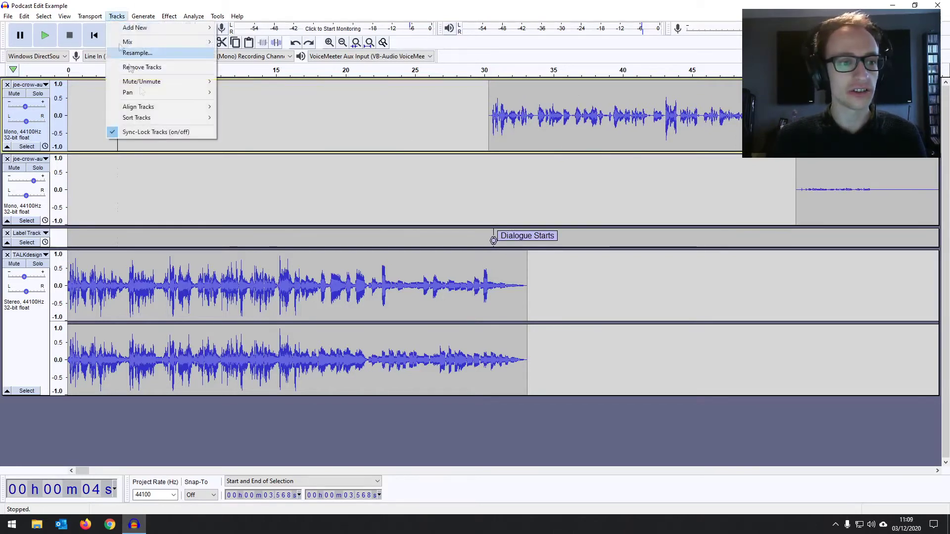
click(152, 133)
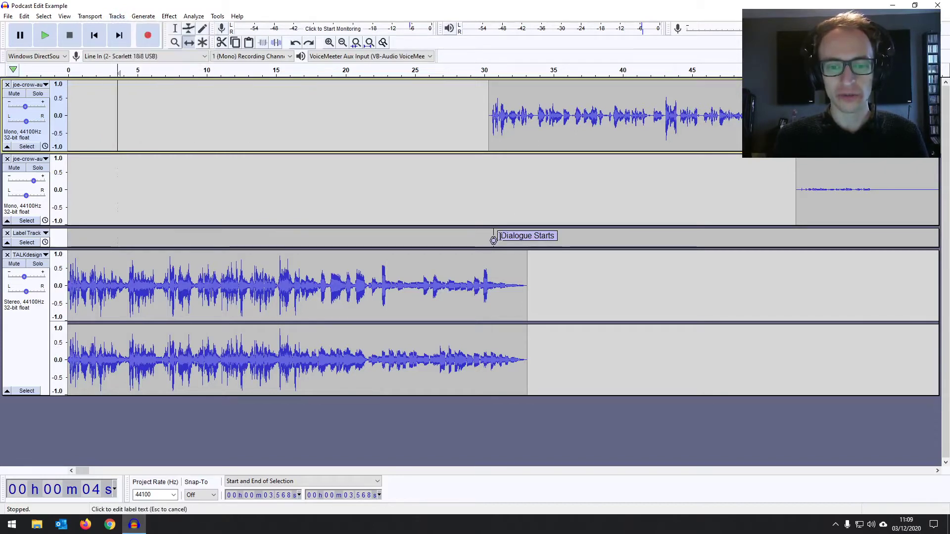
click(43, 17)
mouse_move(24, 16)
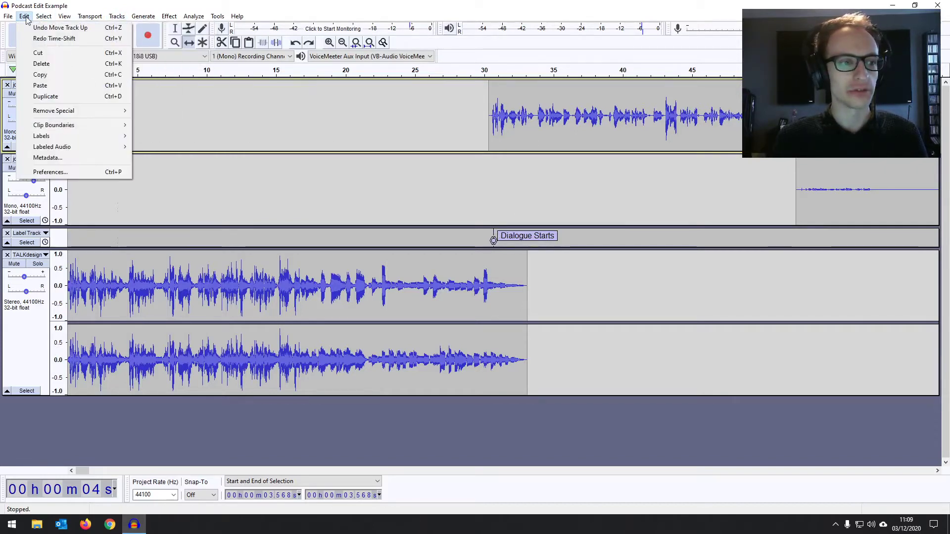
click(553, 214)
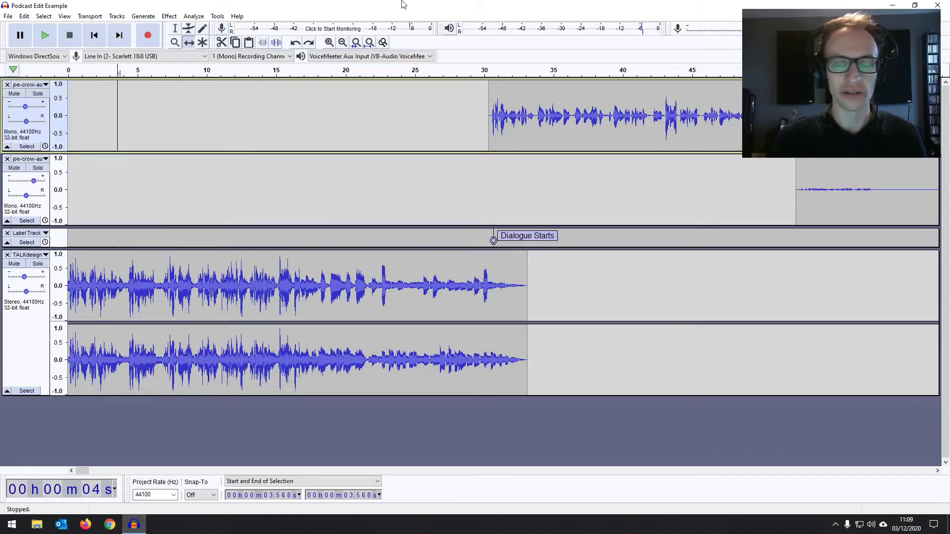
Time-shift the sync-locked voice clips so the dialogue starts at about 18 seconds, and play the transition from about 13 seconds
click(189, 45)
drag(630, 139, 455, 139)
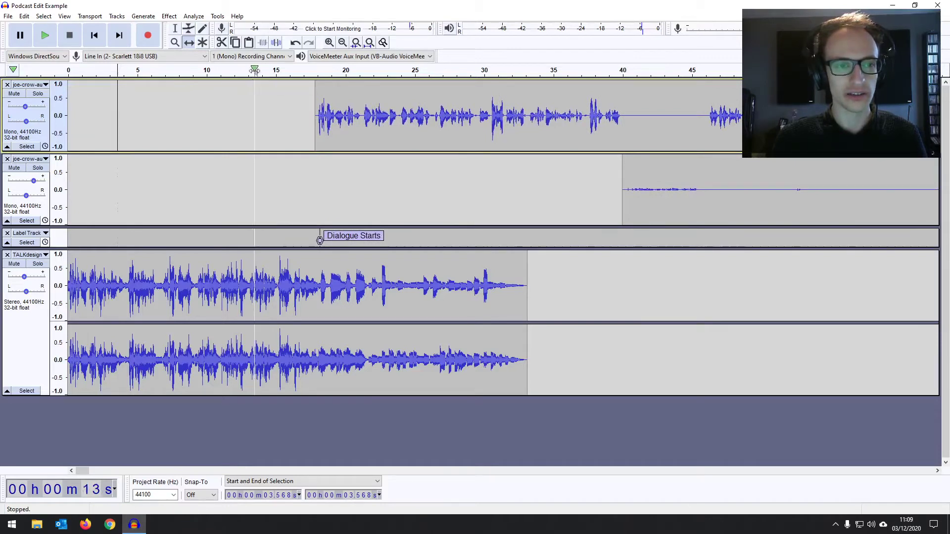
click(254, 70)
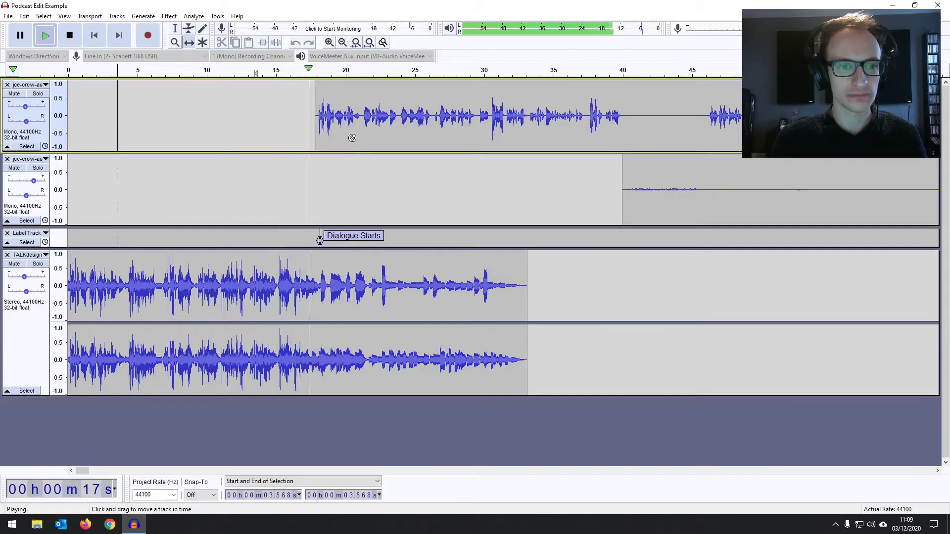
key(space)
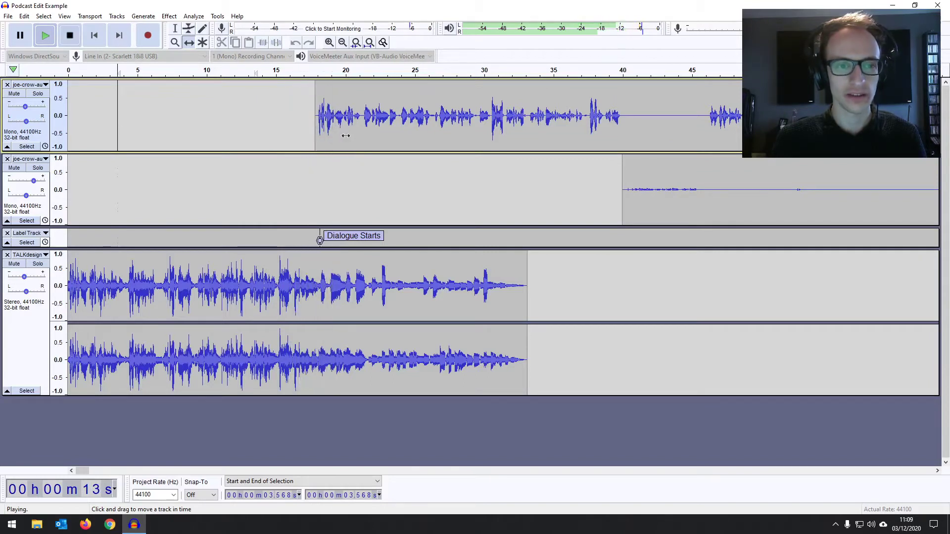
Shift the voice clips later so the dialogue starts at about 20 seconds, and play the transition from about 15 seconds
drag(346, 142, 377, 142)
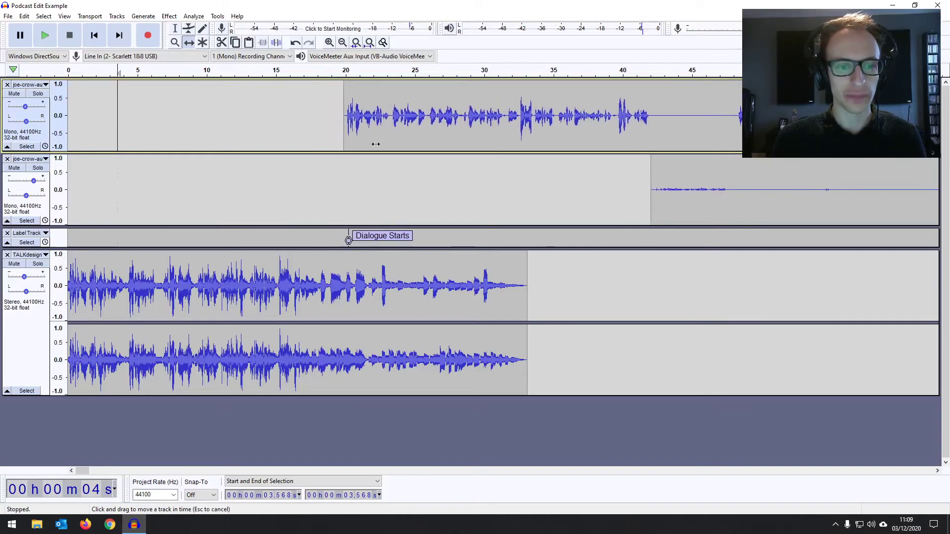
click(274, 70)
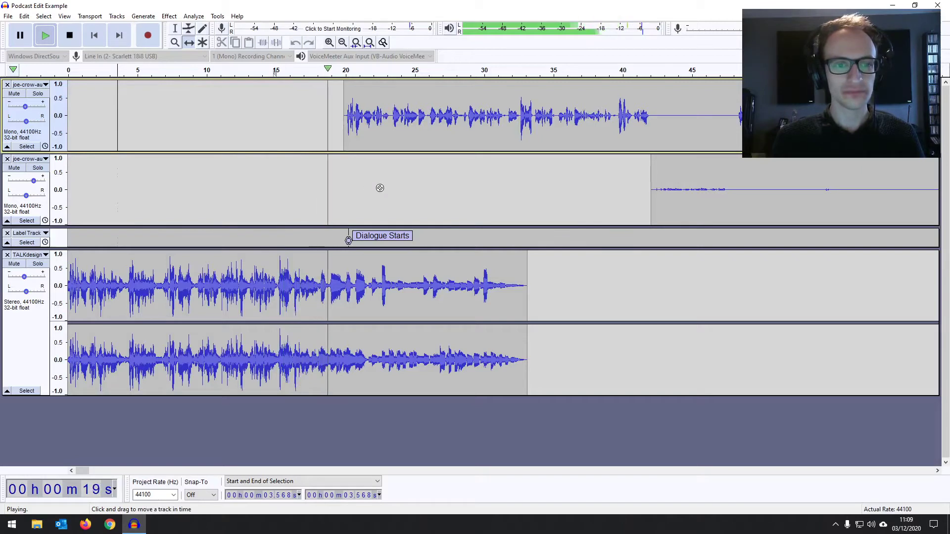
Stop playback, shift the sync-locked voice clips later so the dialogue starts at about 21 seconds, and play from that point
key(space)
drag(311, 107, 320, 107)
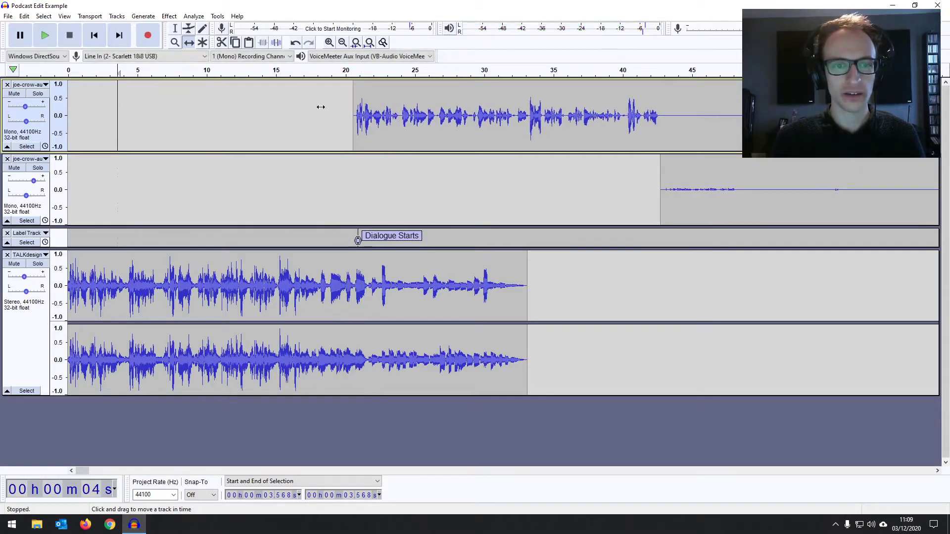
click(358, 241)
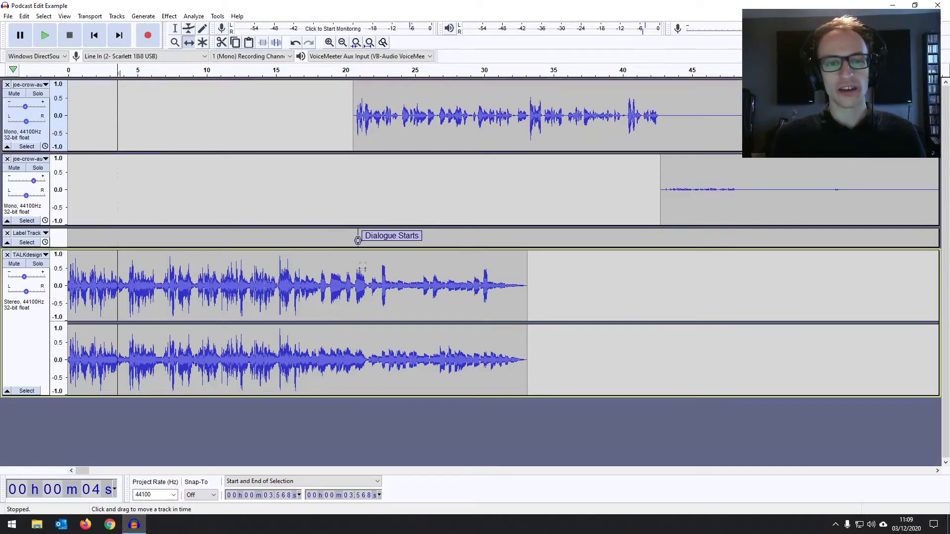
click(358, 74)
key(space)
key(space)
key(space)
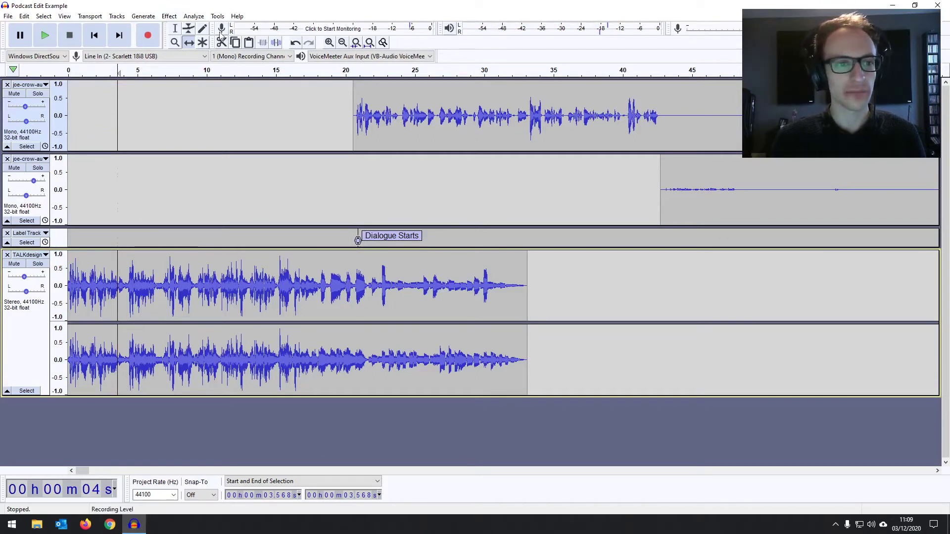
With the Envelope tool, add music points at about 21 and 27 seconds, lowering the second to roughly half volume
click(189, 30)
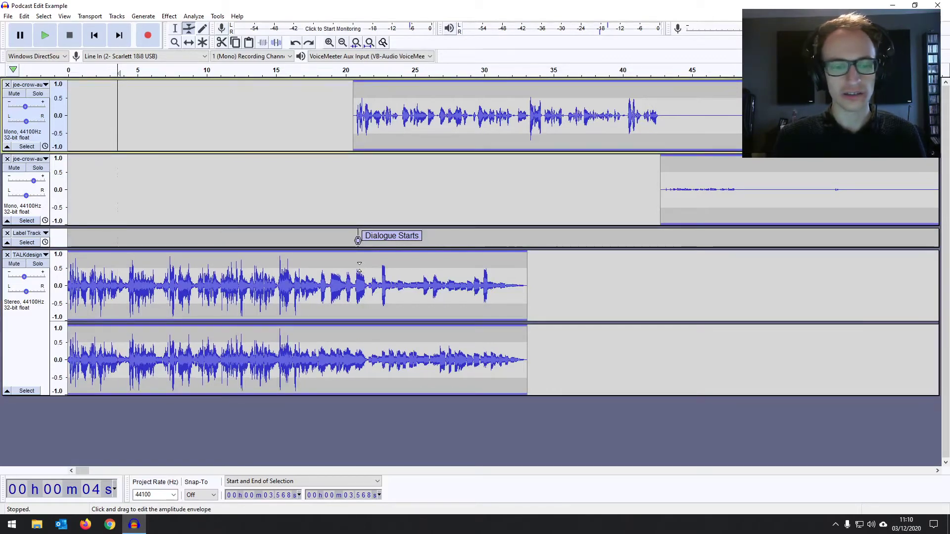
click(356, 251)
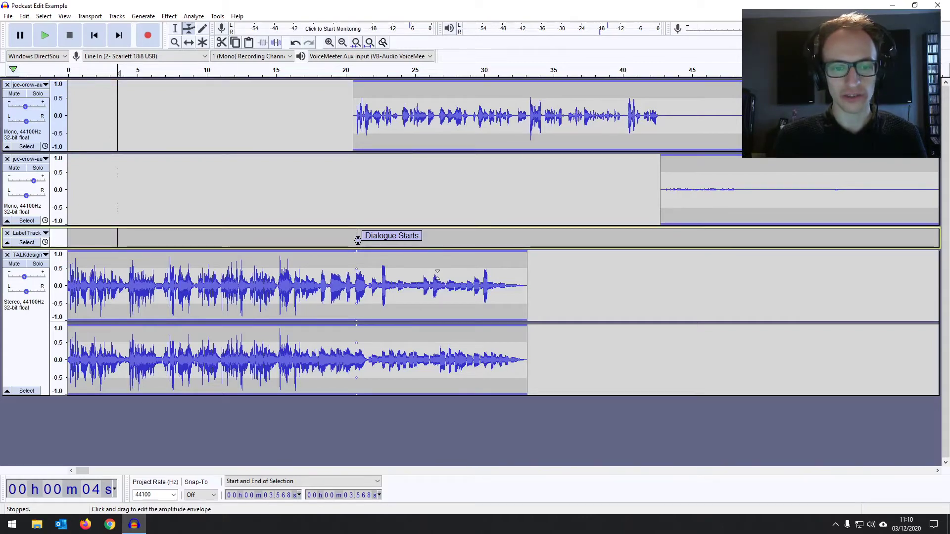
click(441, 270)
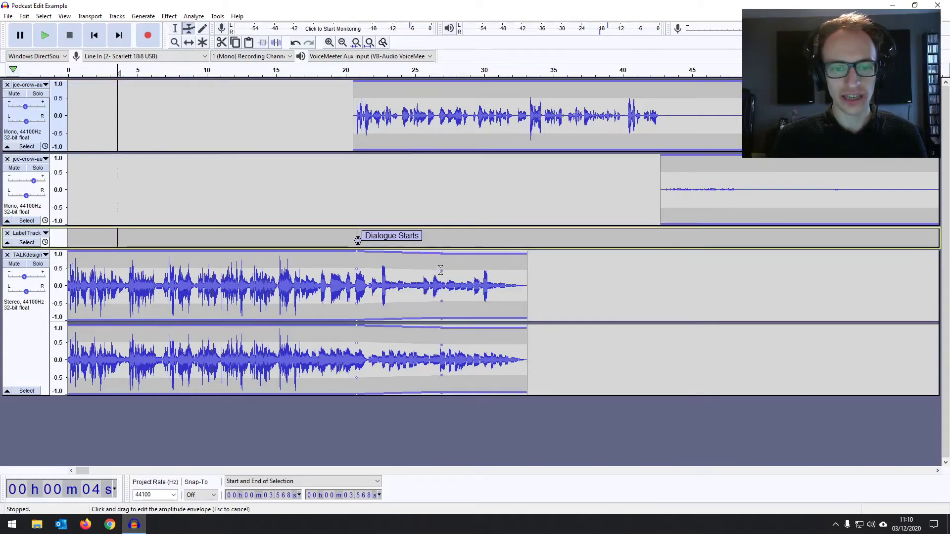
drag(440, 270, 437, 282)
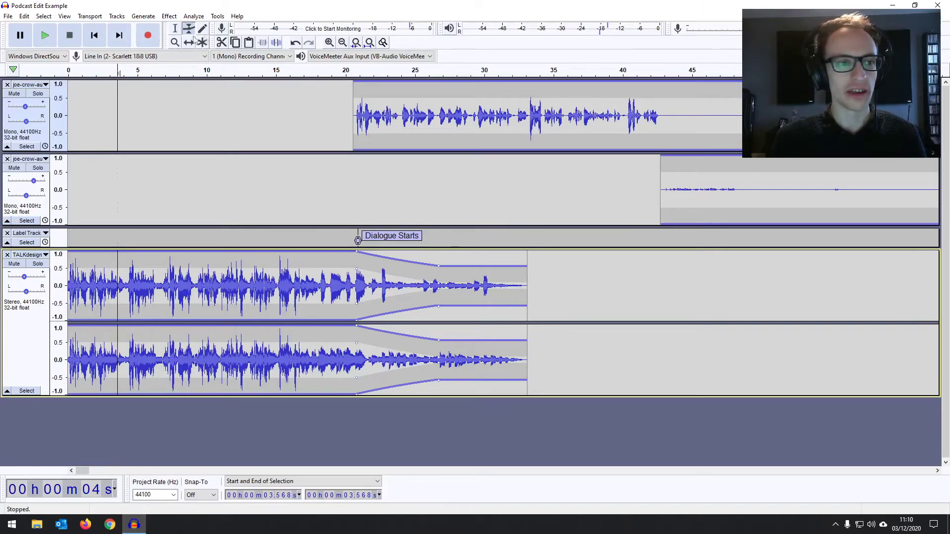
Select and delete the end of the music track after about 27 seconds
click(175, 28)
drag(536, 282, 445, 280)
key(Delete)
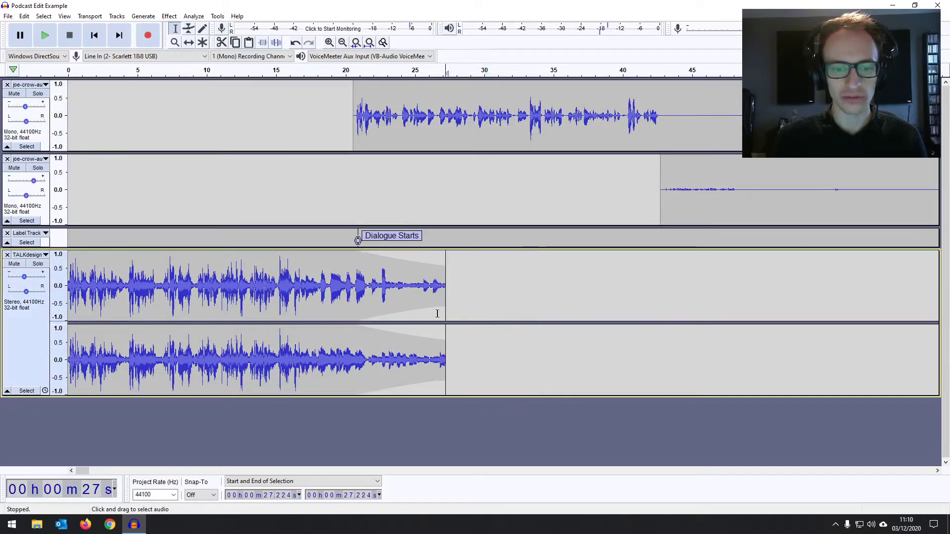
Lower the last envelope point of the music to near silence and play the transition from about 17 seconds
click(189, 31)
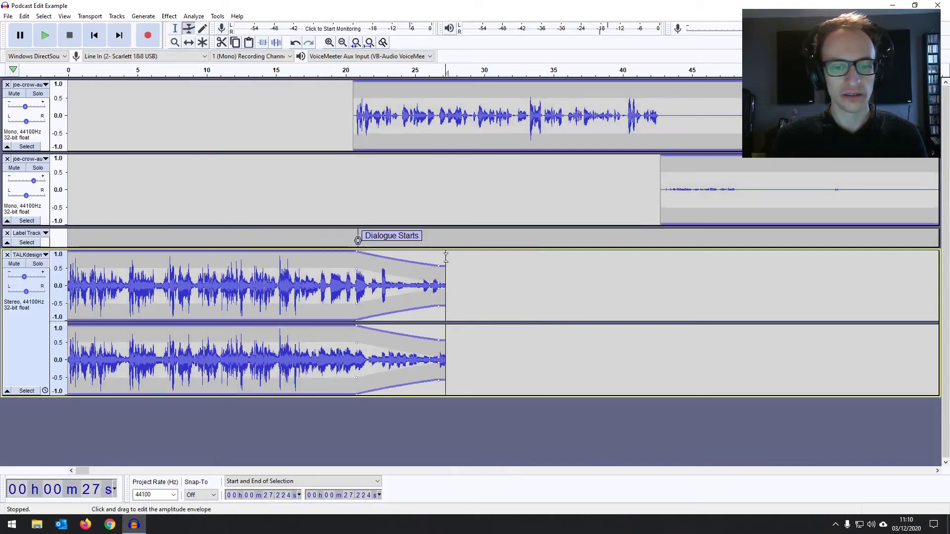
mouse_move(440, 265)
mouse_down()
mouse_move(430, 278)
mouse_move(441, 283)
mouse_up()
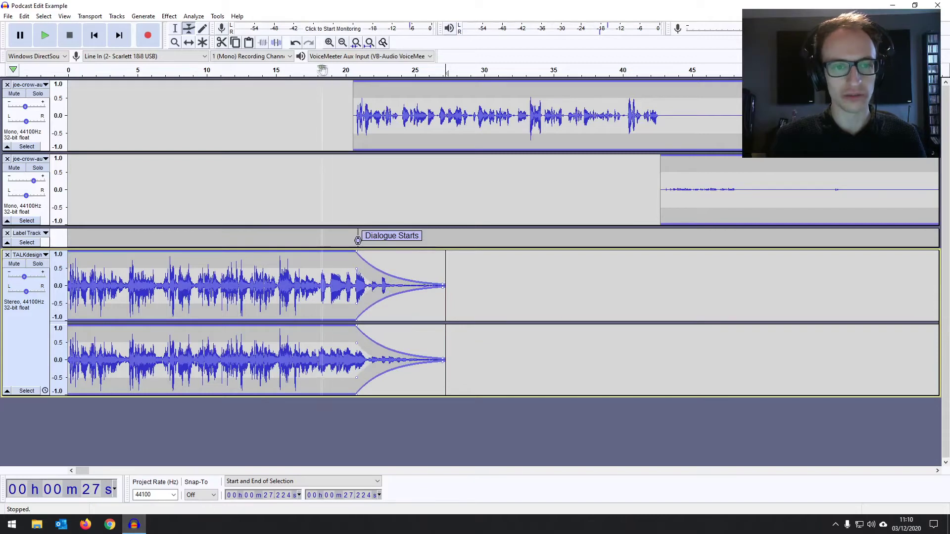
click(300, 71)
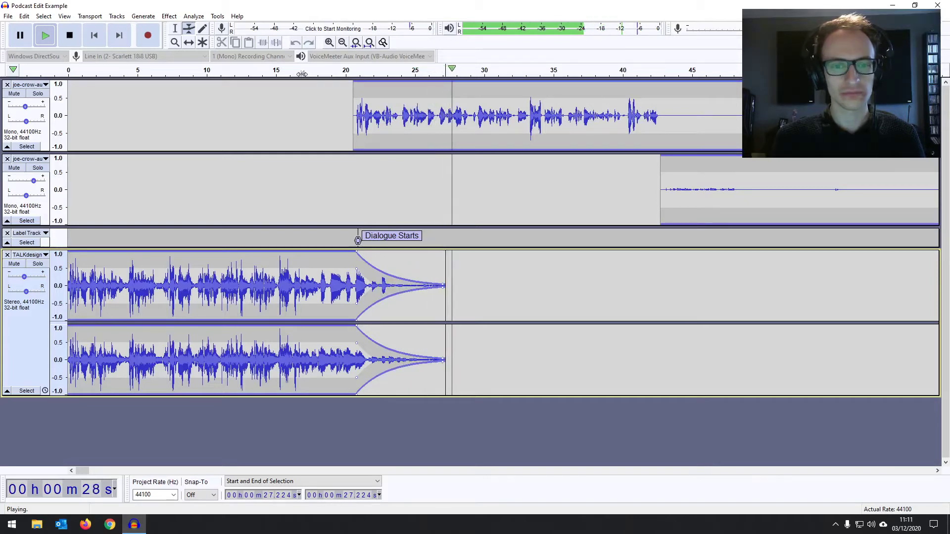
key(space)
Examine the second voice track's level at its first speech and across the whole recording, compared with the first voice track
click(175, 32)
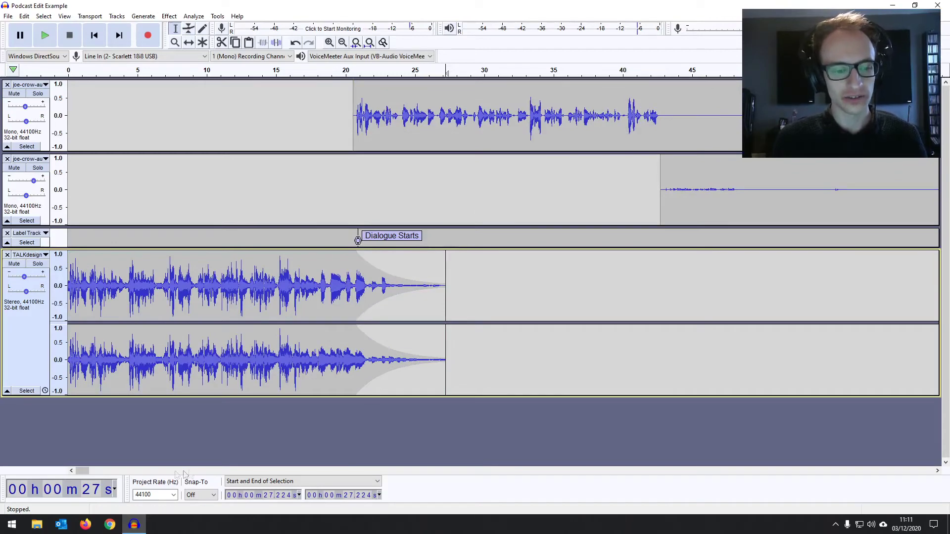
drag(91, 474, 87, 474)
drag(89, 476, 92, 477)
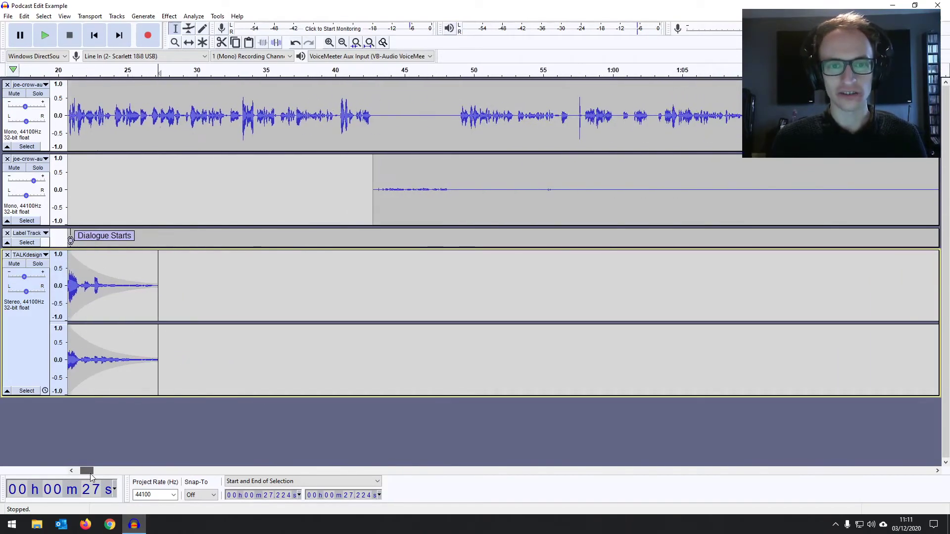
click(461, 186)
drag(374, 185, 555, 187)
click(504, 187)
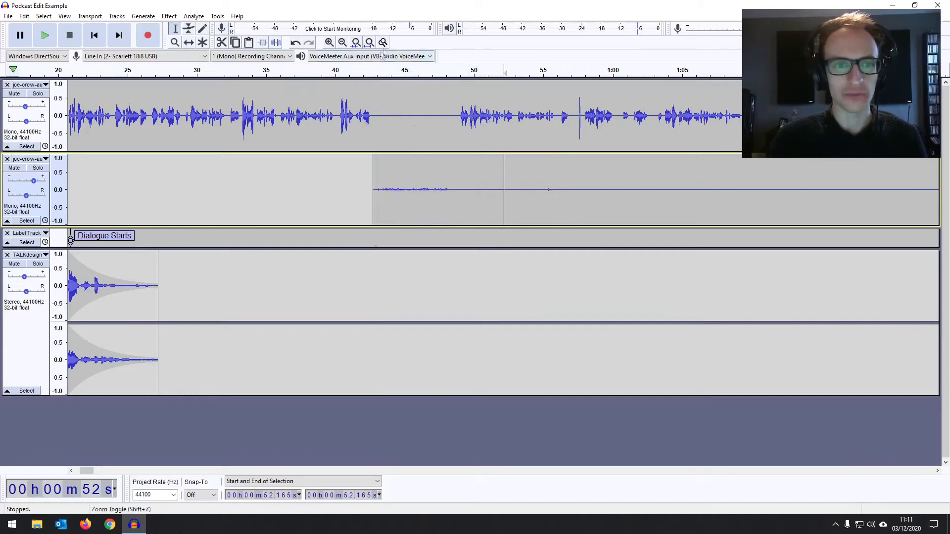
click(342, 43)
click(343, 43)
click(342, 42)
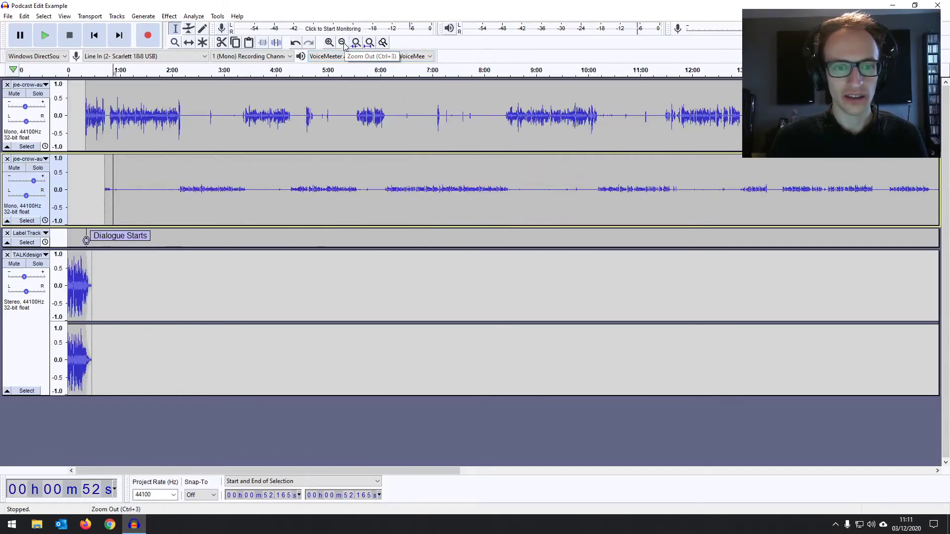
click(343, 42)
click(342, 43)
click(342, 42)
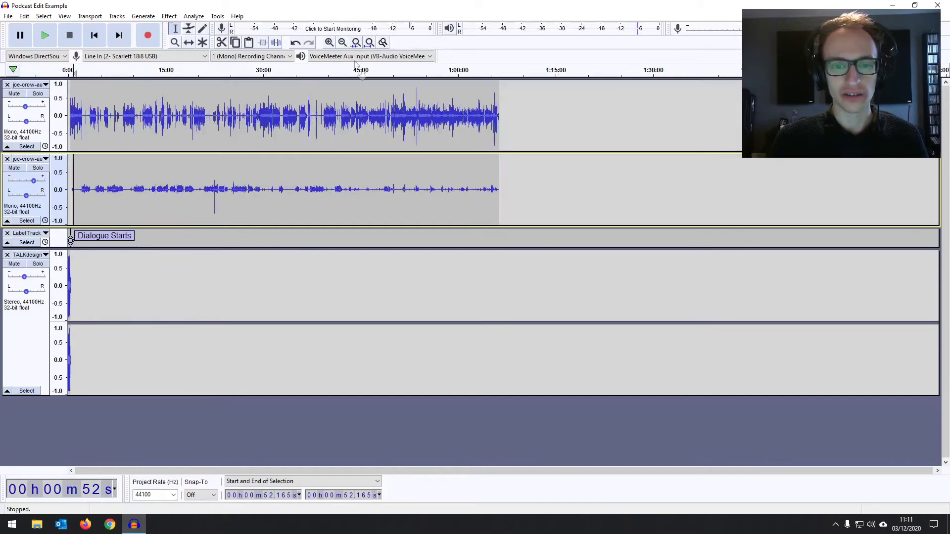
Normalize the whole second voice clip to a peak amplitude of -2.0 dB, with DC offset removal on
drag(498, 174, 73, 174)
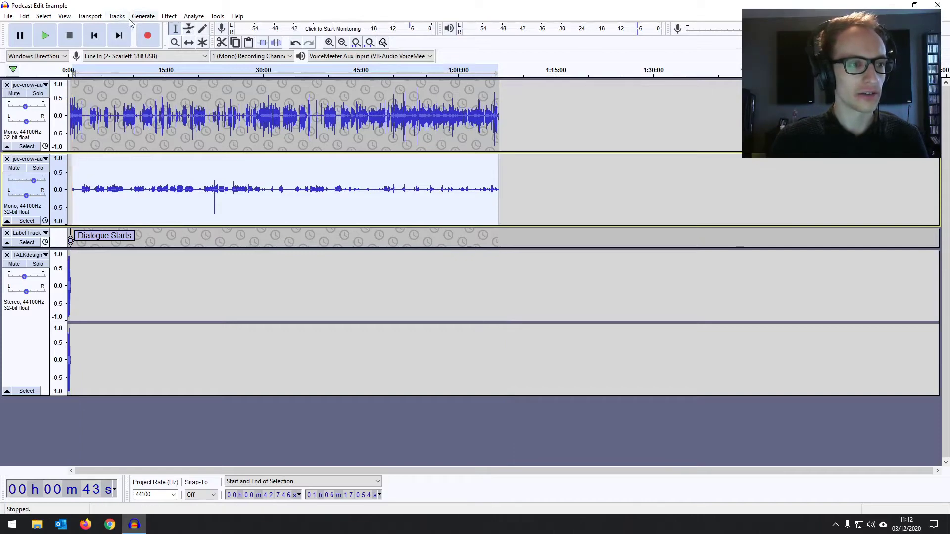
click(170, 17)
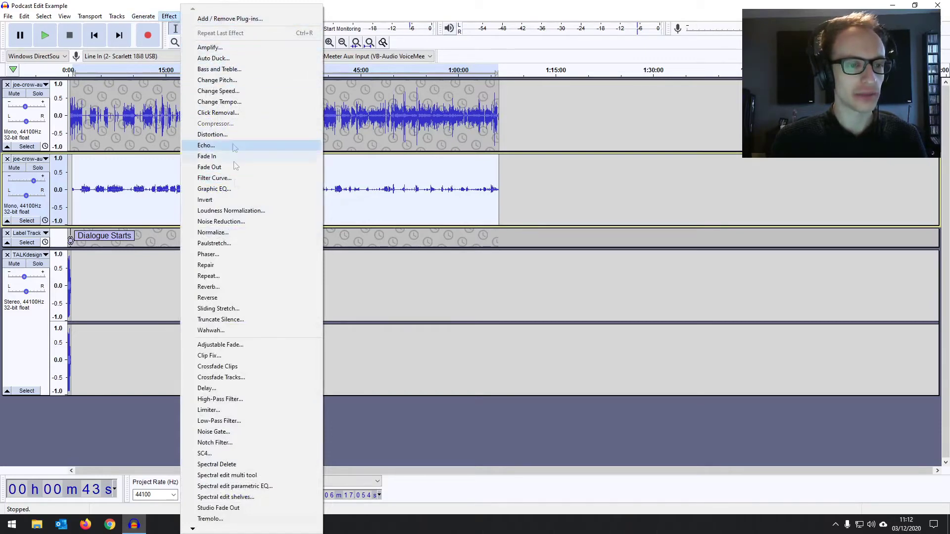
click(228, 232)
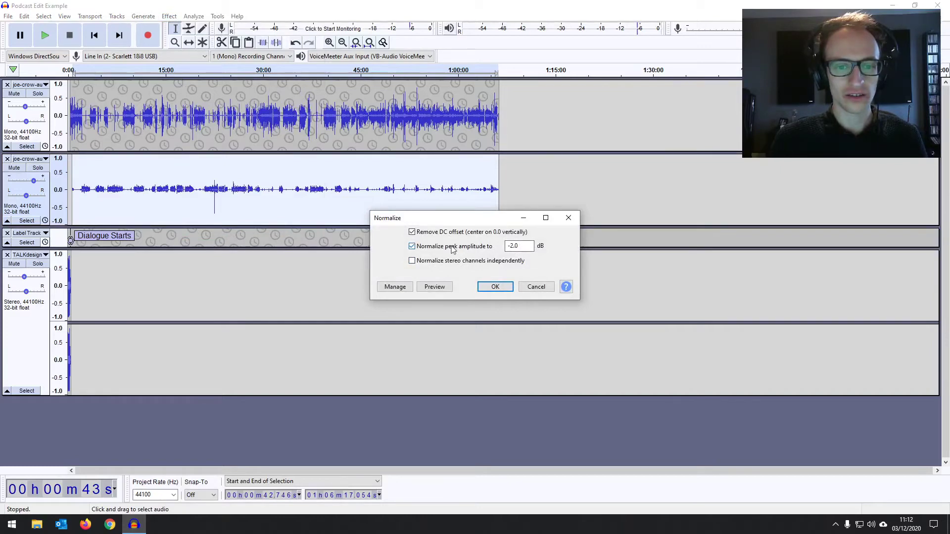
click(525, 248)
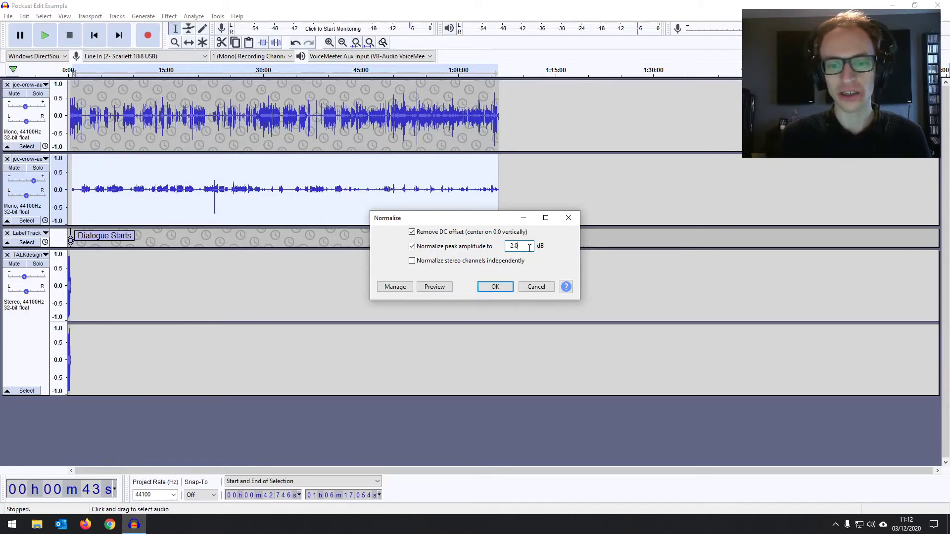
click(494, 287)
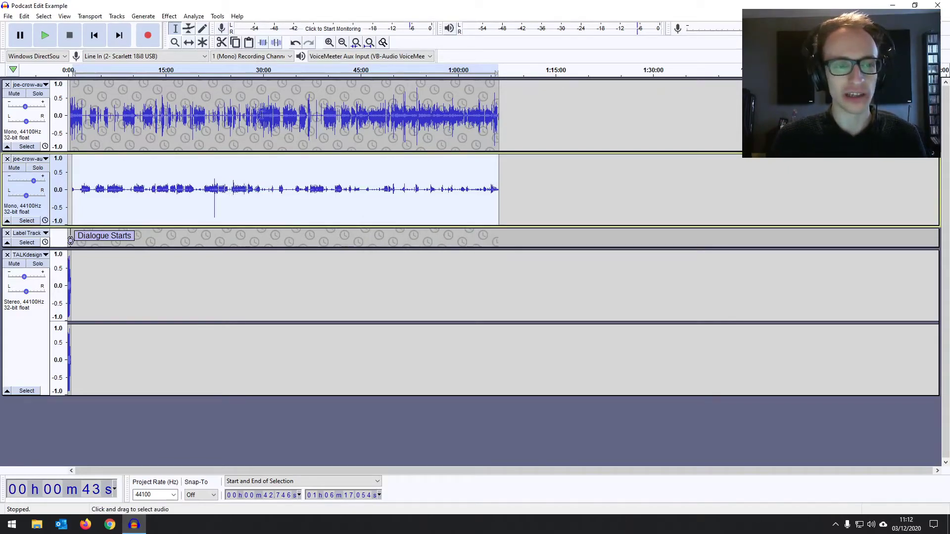
Locate the loud spike in the second voice track at about 22:36 and play the audio around it
click(214, 181)
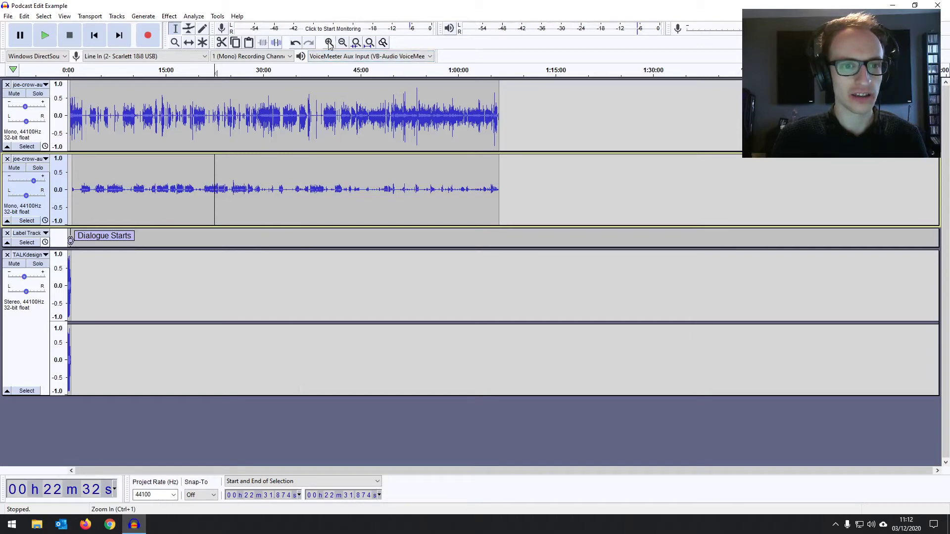
click(329, 42)
click(329, 42)
click(329, 43)
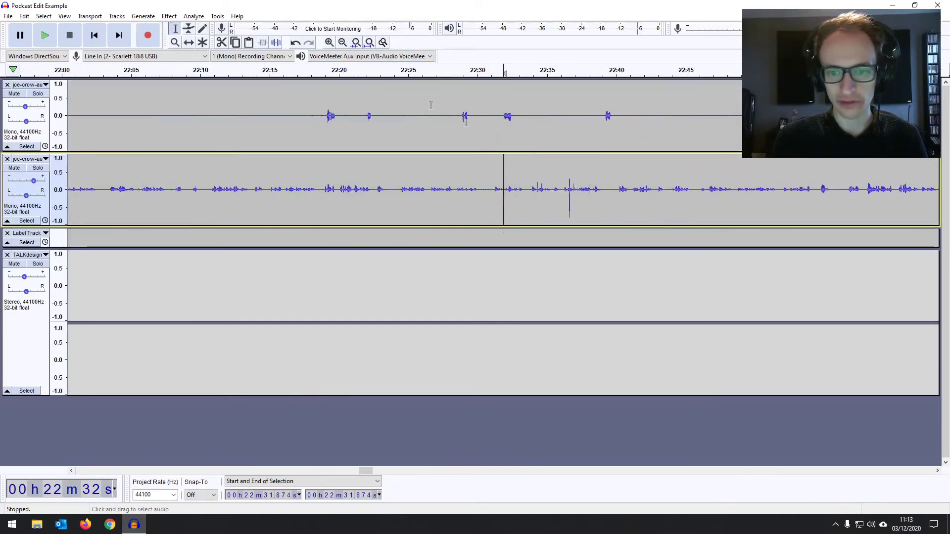
click(551, 169)
key(space)
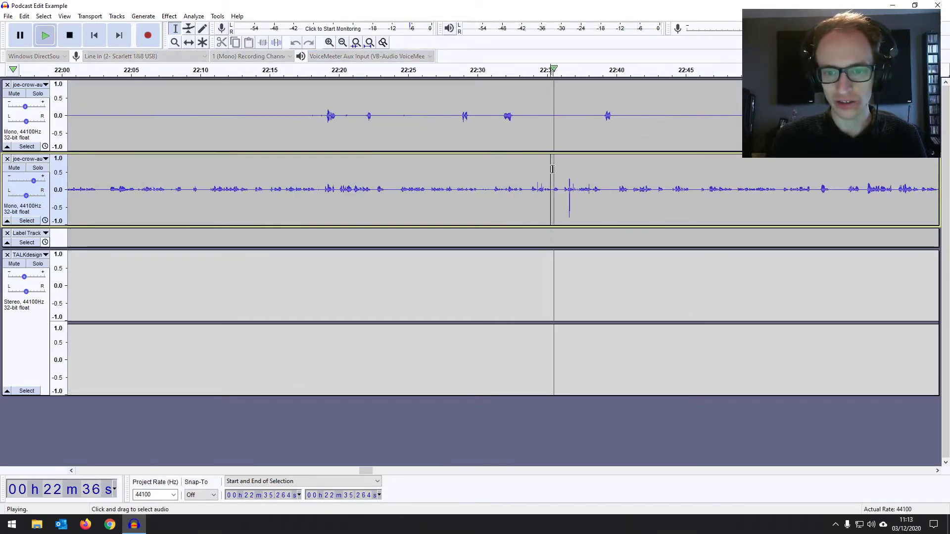
click(531, 171)
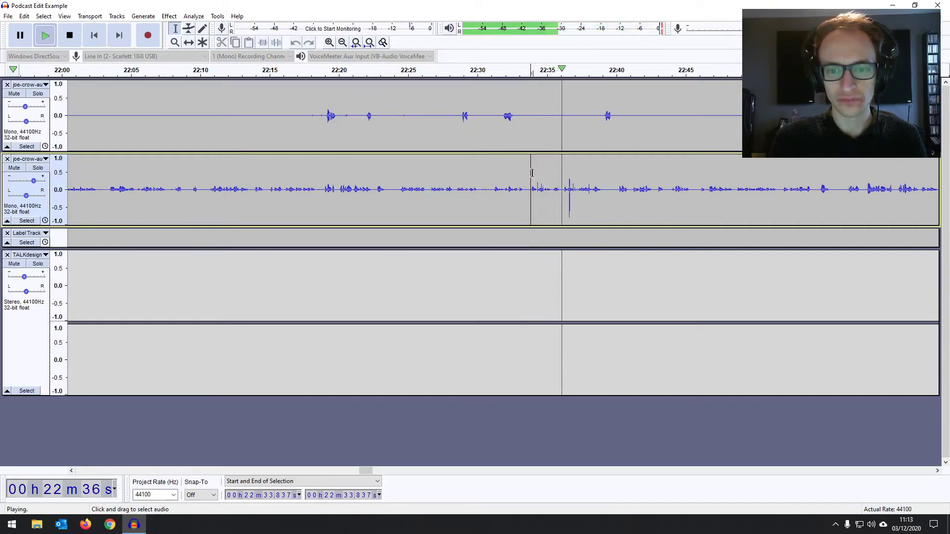
Select only the spike at about 22:36 in the second voice track and reduce it with Amplify by -7.9 dB
mouse_move(563, 183)
mouse_down()
mouse_move(601, 184)
mouse_move(565, 184)
mouse_up()
click(169, 16)
click(173, 18)
click(168, 17)
click(198, 42)
drag(481, 248, 462, 250)
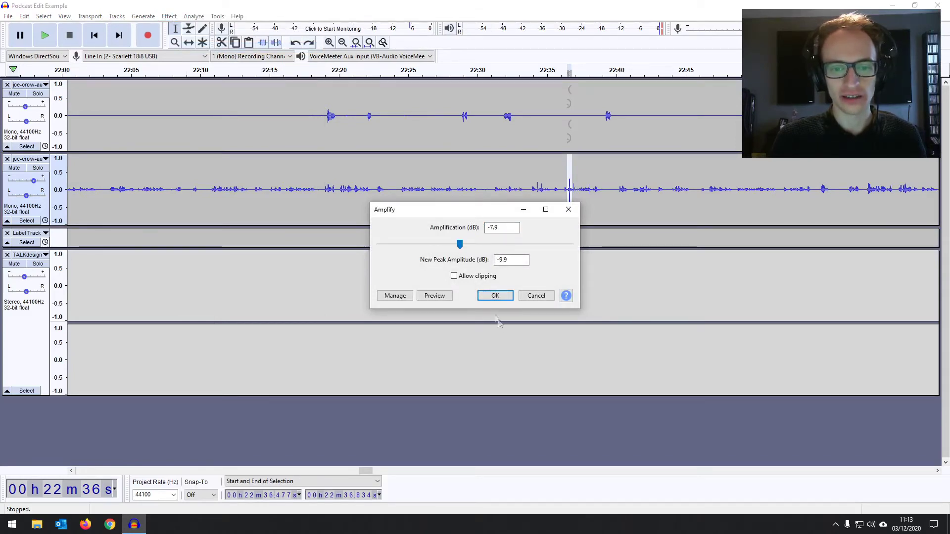
click(495, 296)
click(591, 180)
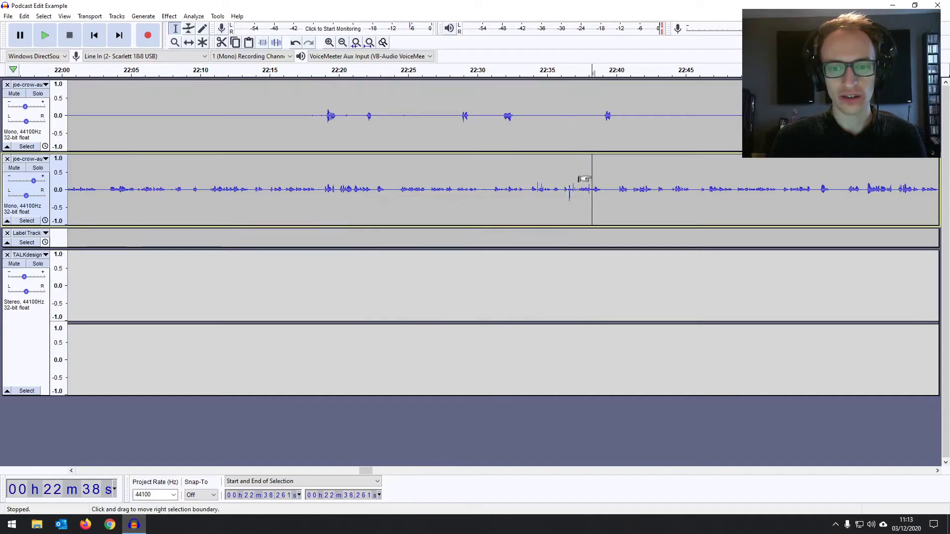
Select the whole second voice clip again and reapply Normalize with the same settings
click(343, 44)
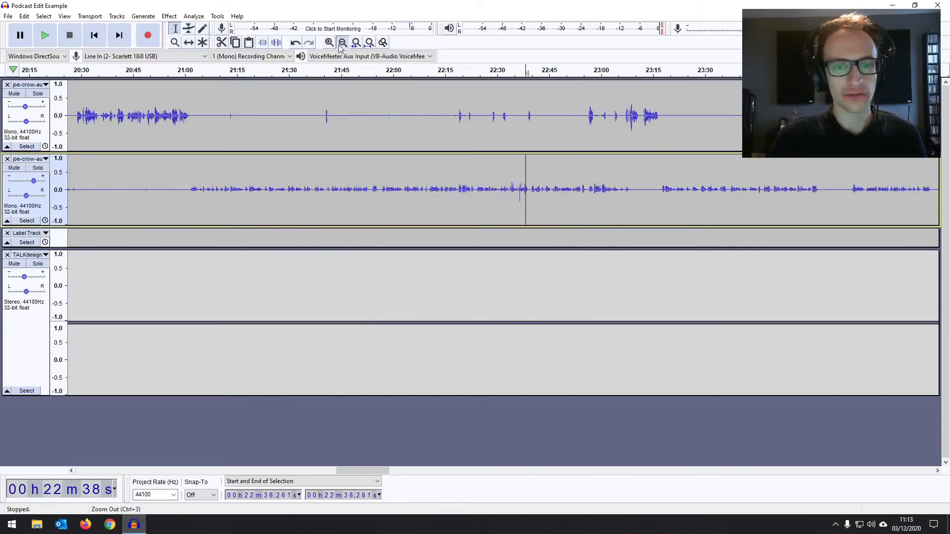
click(342, 44)
click(343, 44)
click(343, 43)
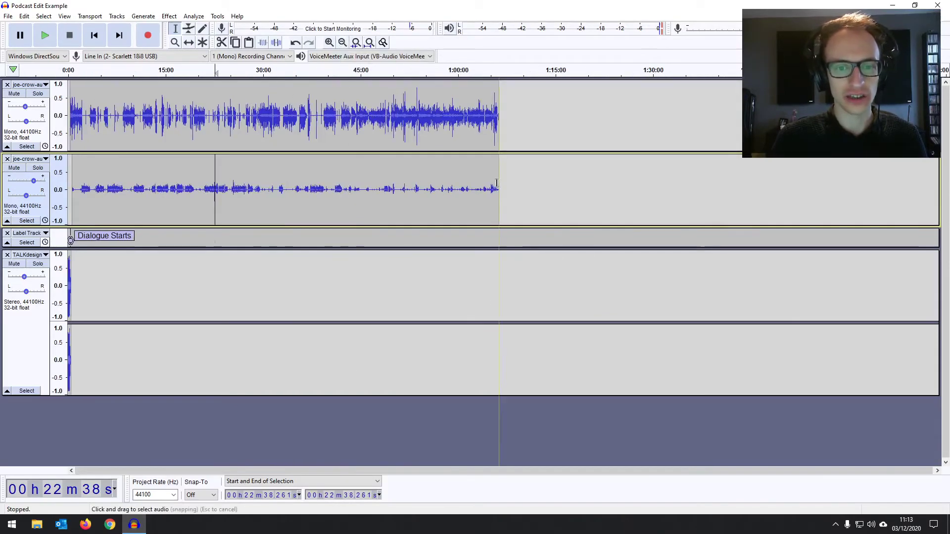
drag(498, 188, 72, 181)
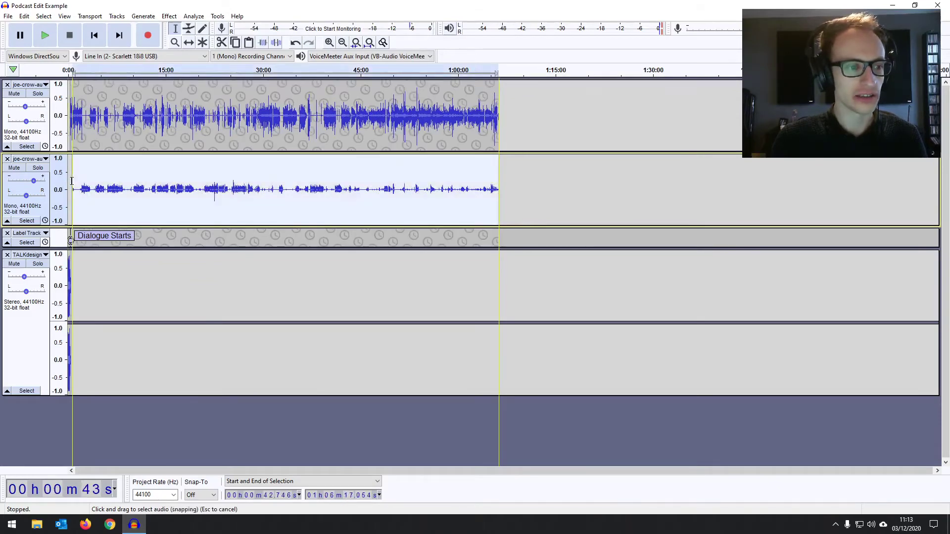
click(169, 16)
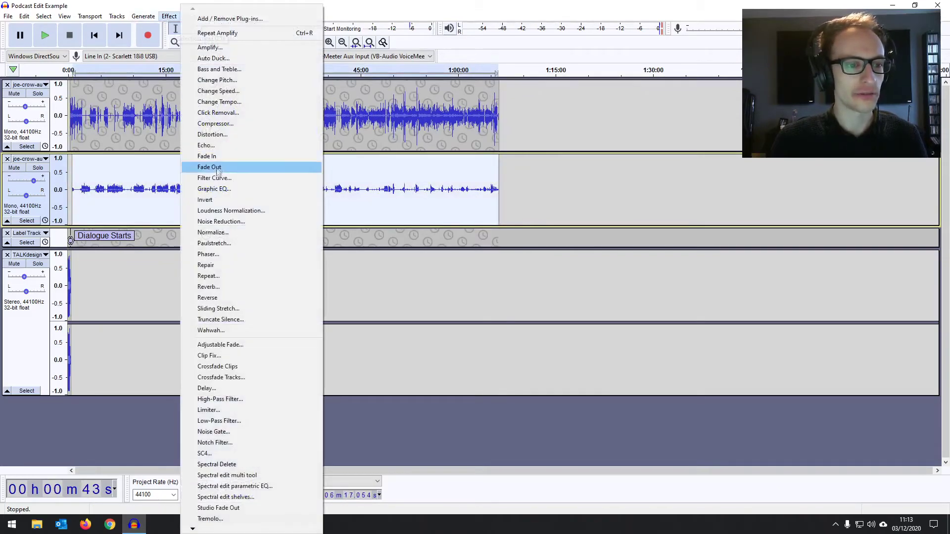
click(212, 232)
click(495, 287)
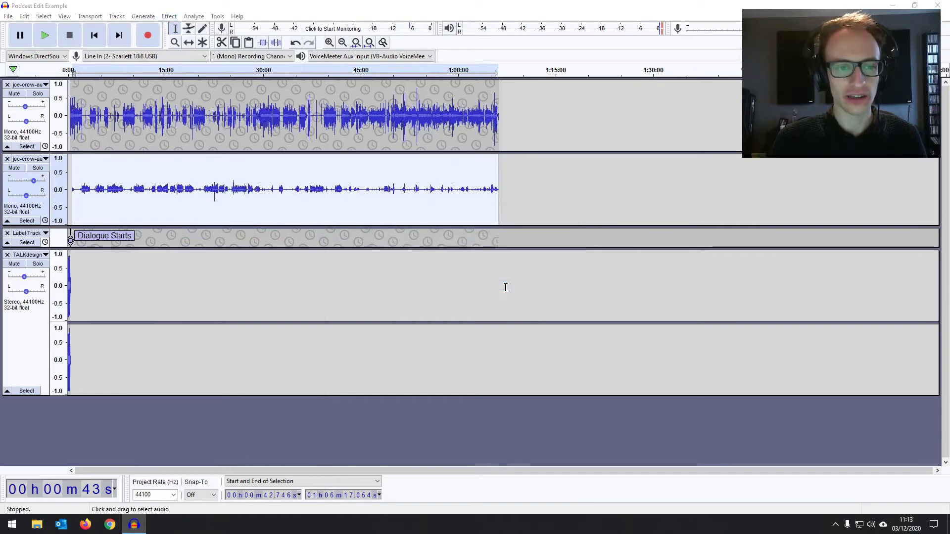
click(165, 169)
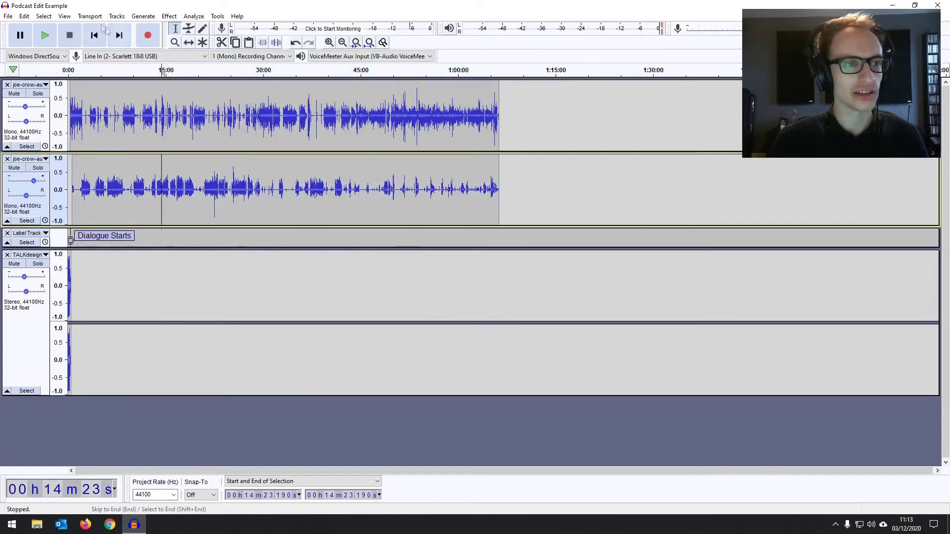
Play the dialogue from about 3:13 and lower the second voice track's gain to the middle of its range
click(83, 102)
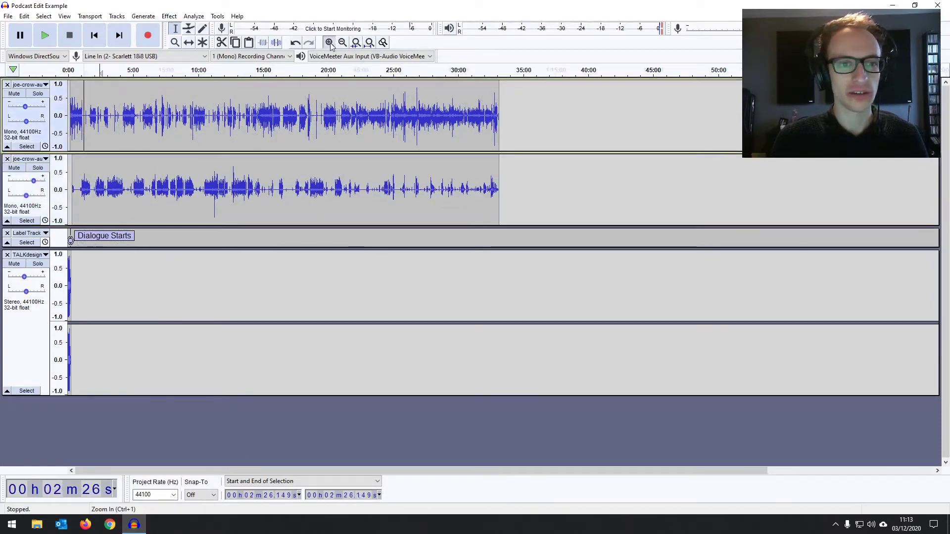
click(329, 42)
click(329, 42)
click(329, 43)
click(329, 42)
click(329, 43)
click(418, 104)
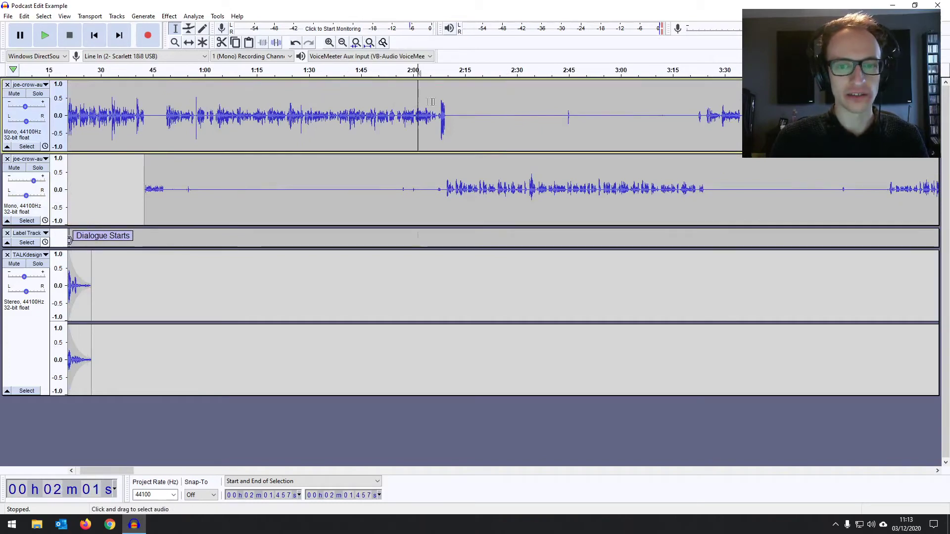
click(665, 107)
key(space)
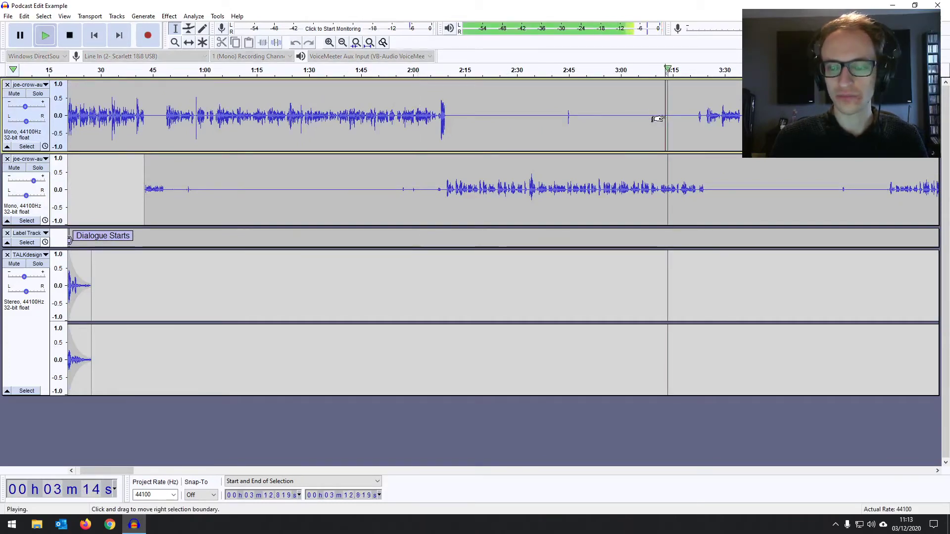
drag(23, 179, 25, 181)
click(732, 106)
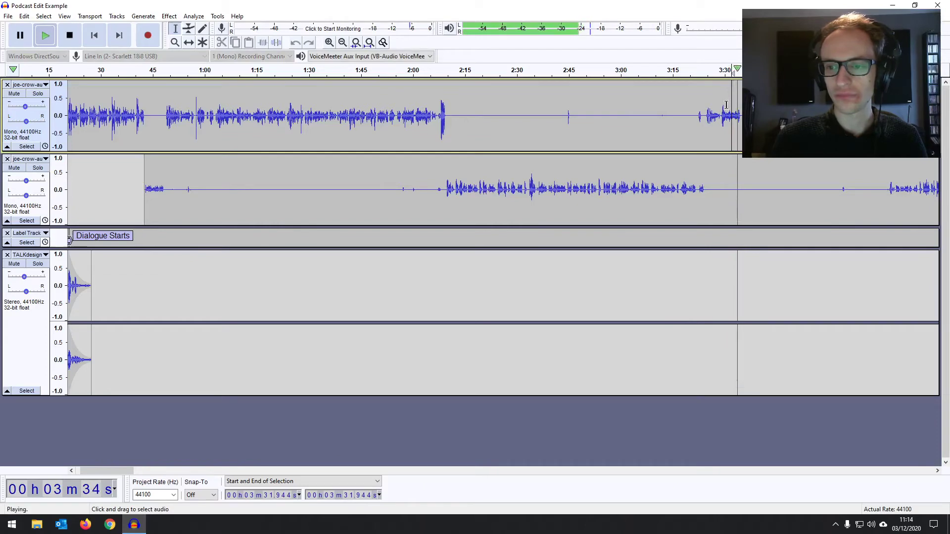
key(space)
Play the dialogue from its start at about 20.6 s through to the second voice's first entry
scroll(96, 107, up, 3)
click(90, 107)
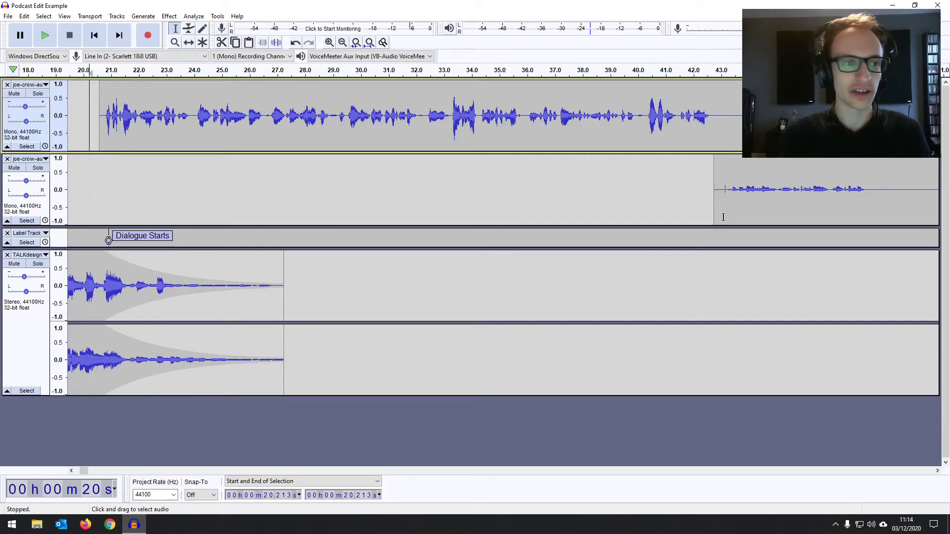
click(98, 111)
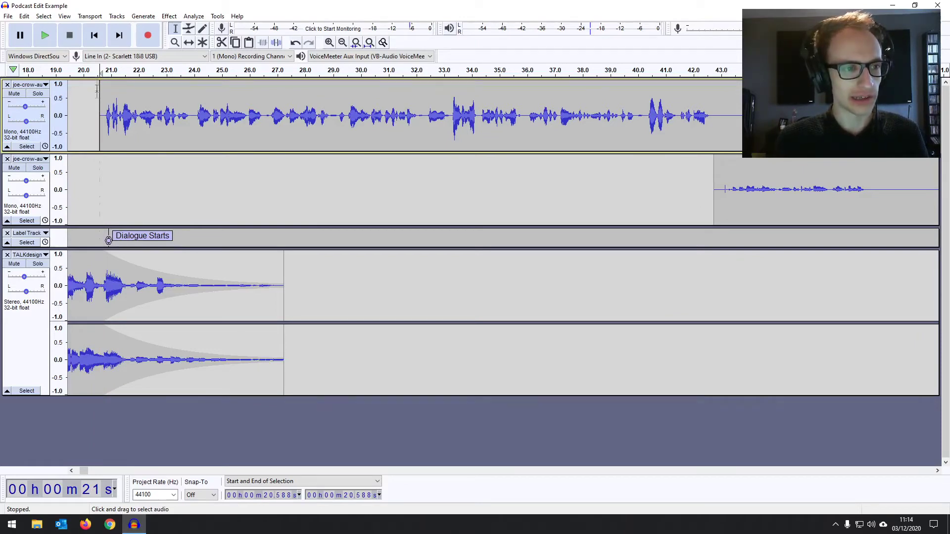
click(45, 36)
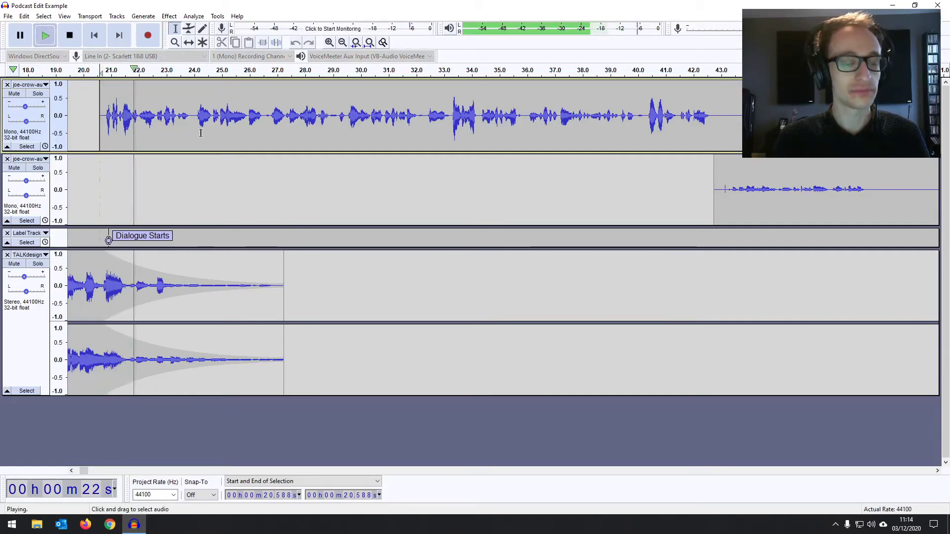
drag(84, 473, 86, 473)
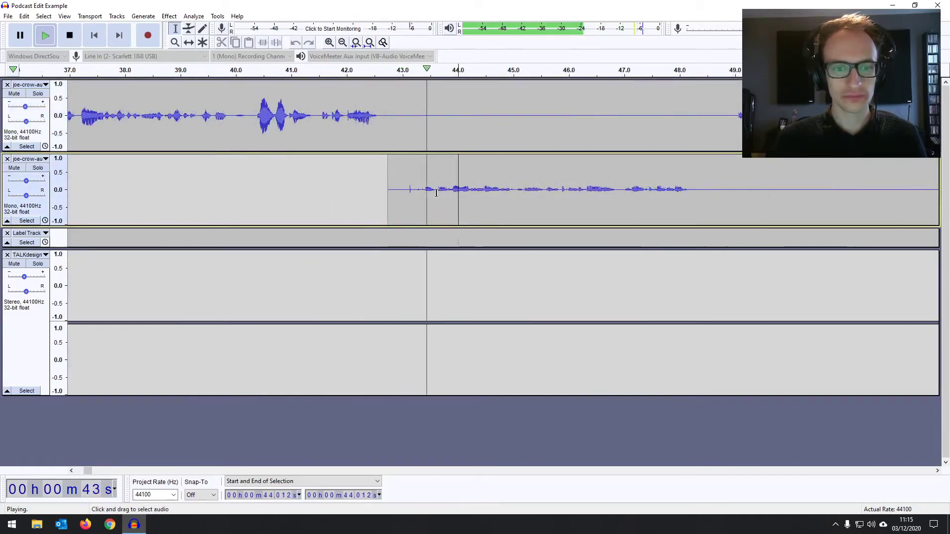
click(433, 176)
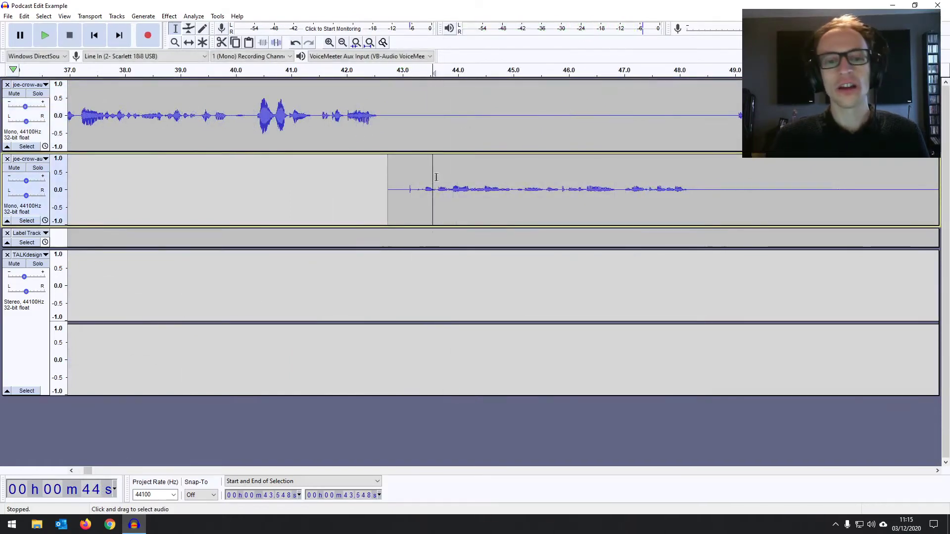
Play the opening moment of the second voice clip from its start at about 42.7 s
click(392, 175)
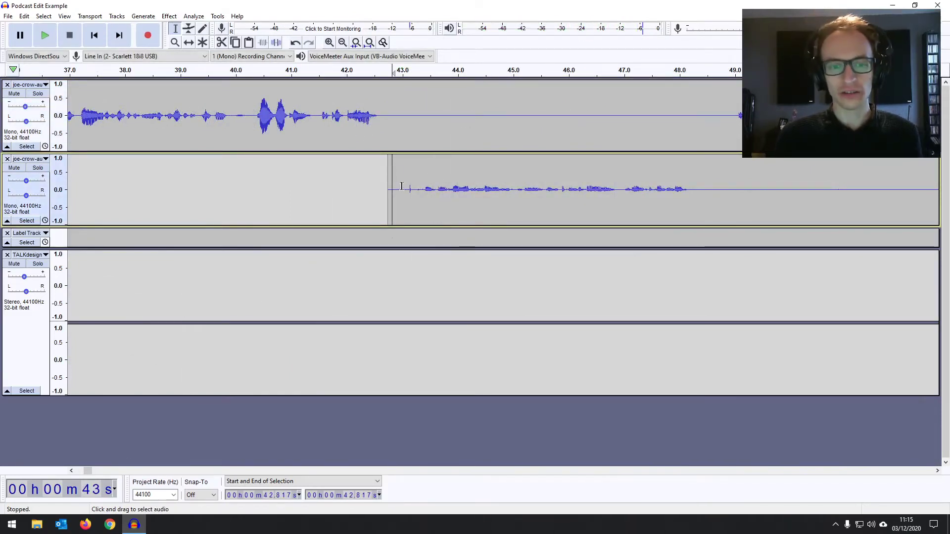
drag(392, 186, 378, 188)
click(409, 187)
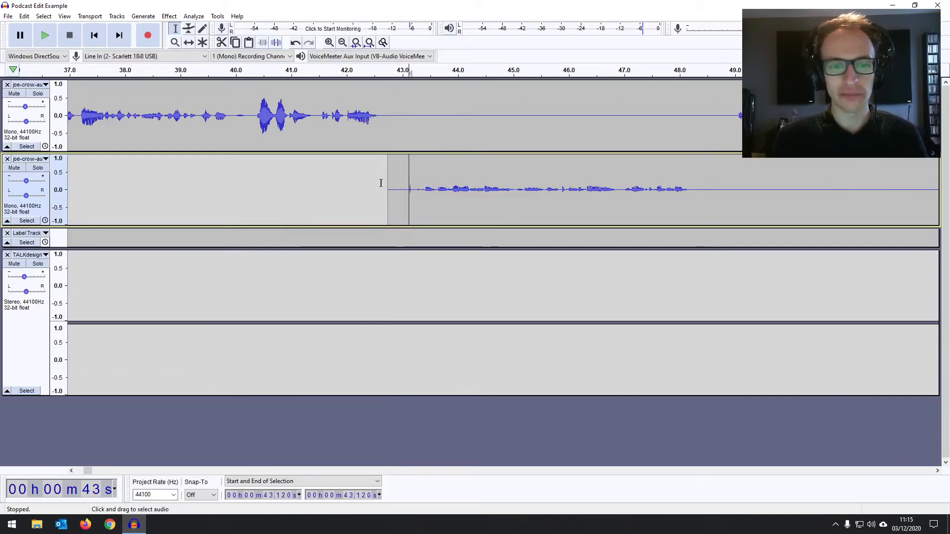
click(387, 182)
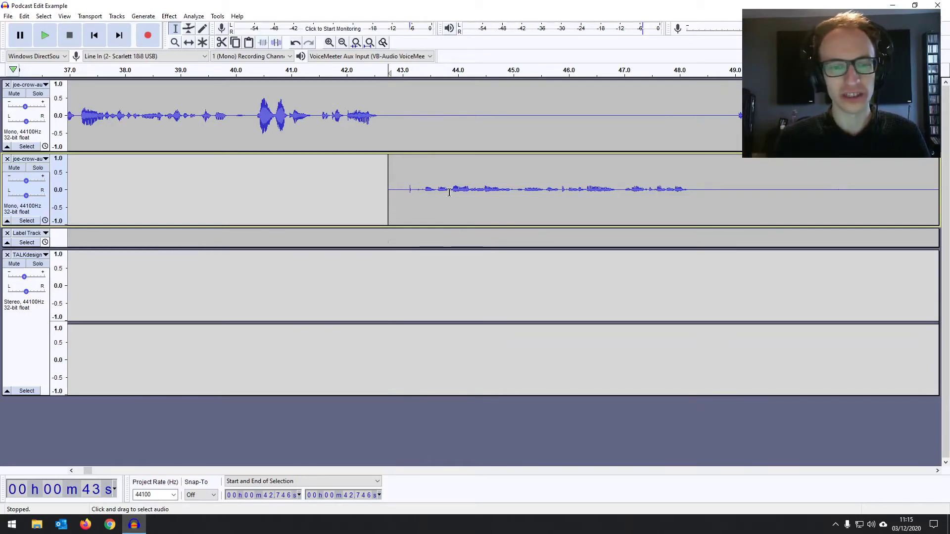
key(space)
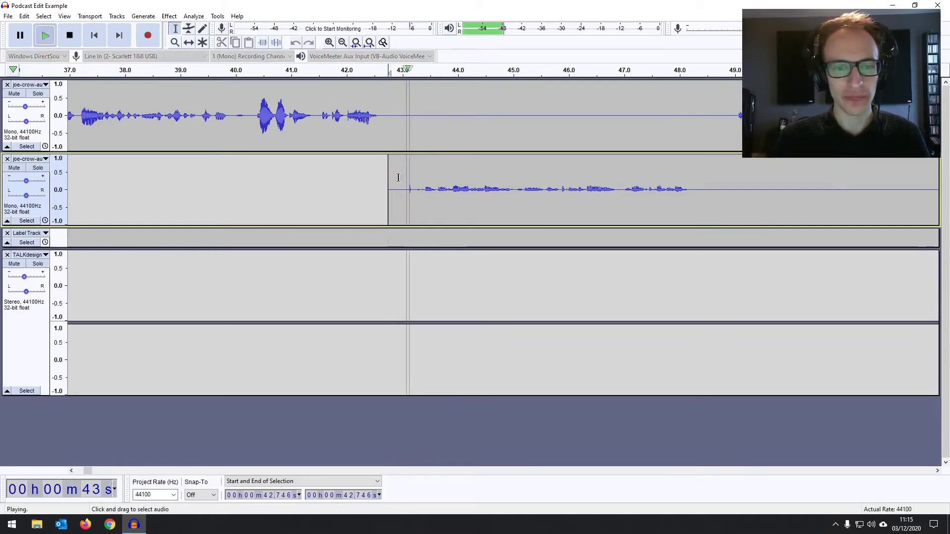
key(space)
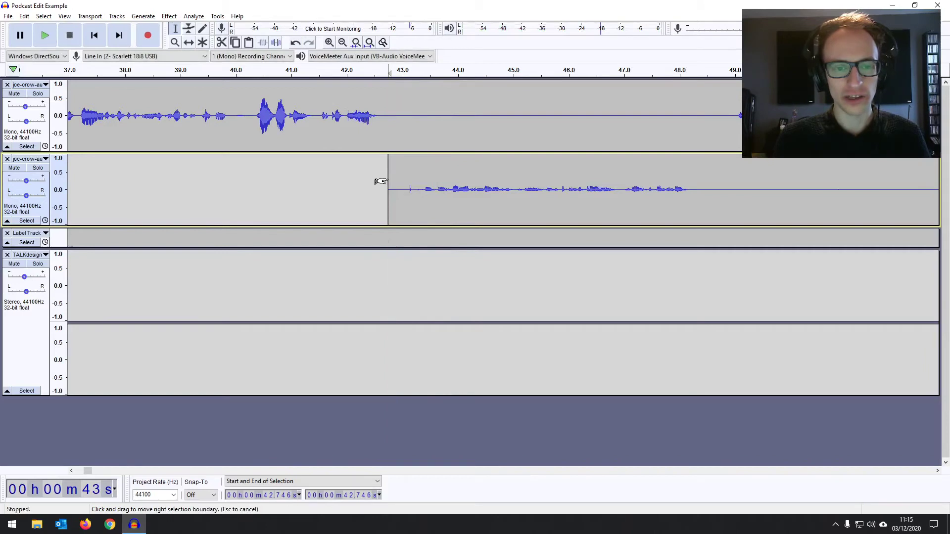
Delete the section from about 42.746 s to 43.397 s at the second voice clip's start across the sync-locked tracks
drag(380, 181, 403, 182)
click(382, 103)
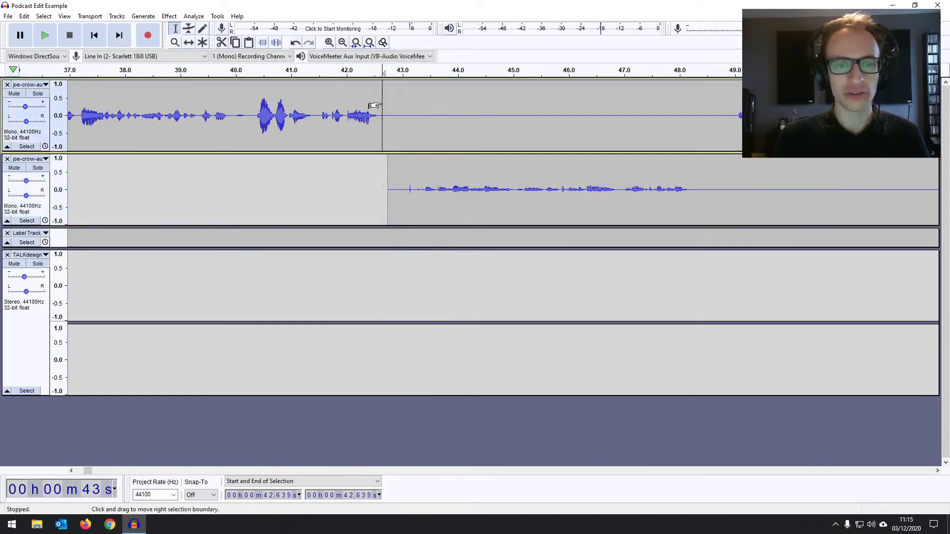
click(388, 173)
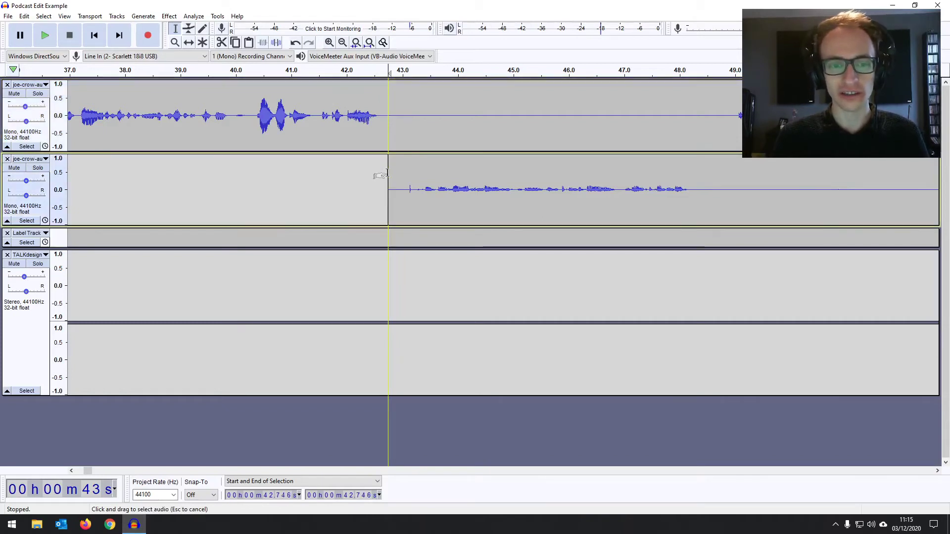
drag(379, 176, 416, 180)
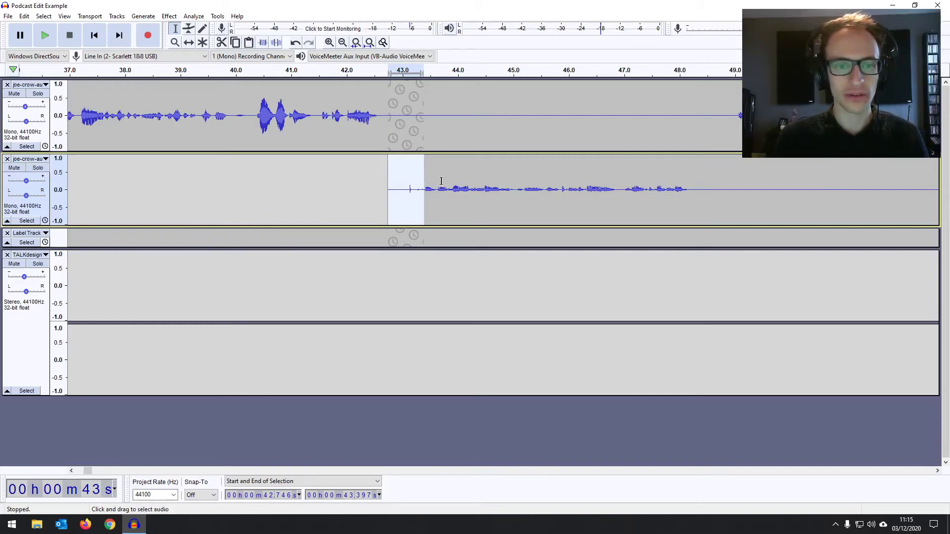
key(Delete)
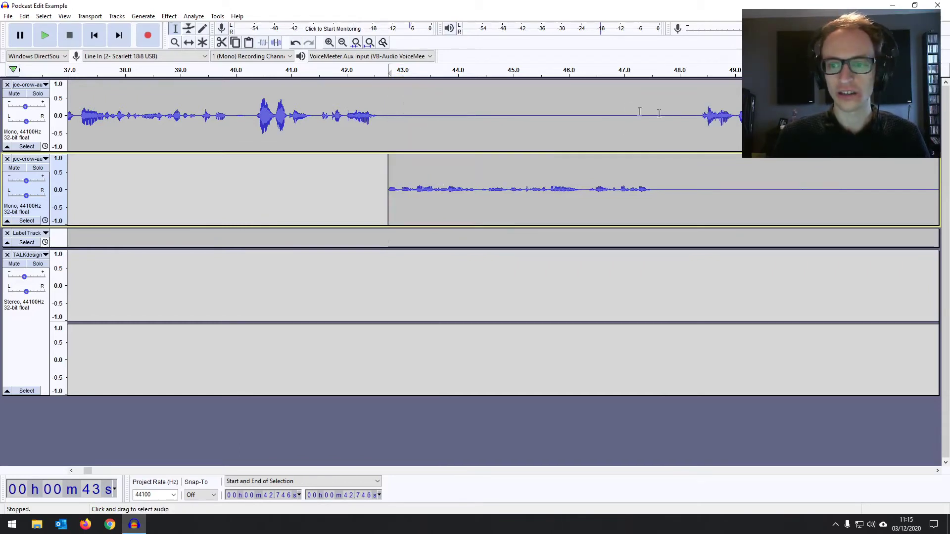
Play the dialogue from about 41.4 s to check the transition into the second voice
click(335, 102)
click(312, 100)
key(space)
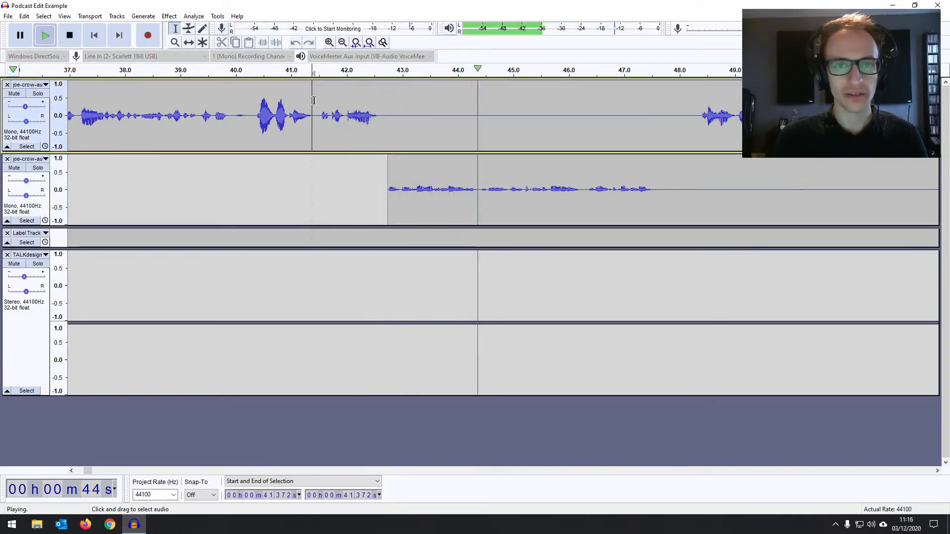
key(space)
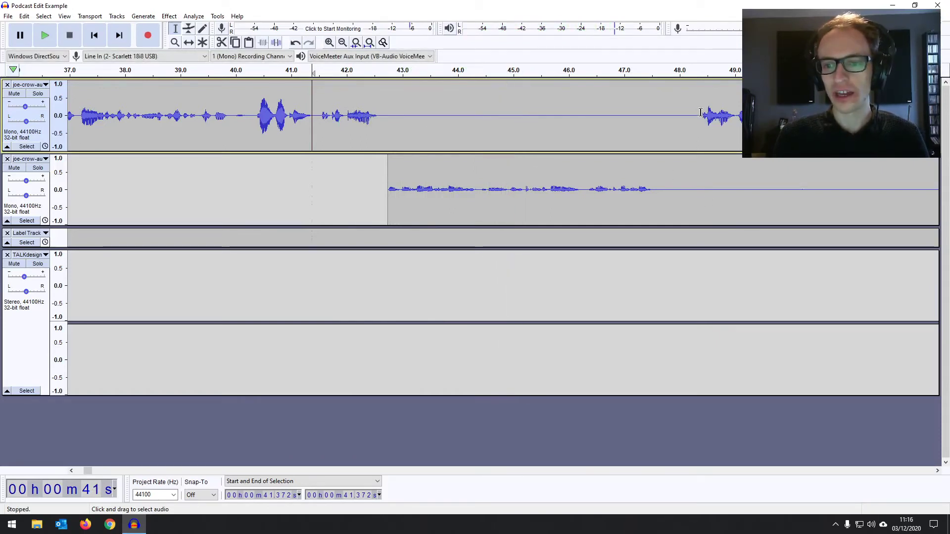
Delete the silent gap from about 47.509 s to 48.383 s in both voice tracks
drag(700, 112, 682, 125)
drag(666, 160, 652, 166)
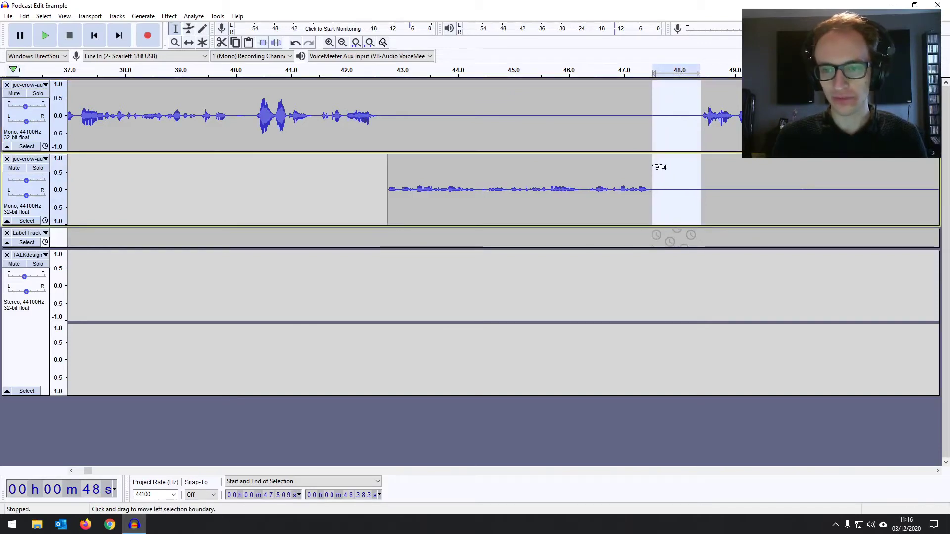
key(Delete)
Play the dialogue from about 41.6 s across the shortened gap and raise the second voice track's gain slightly
click(343, 109)
click(323, 109)
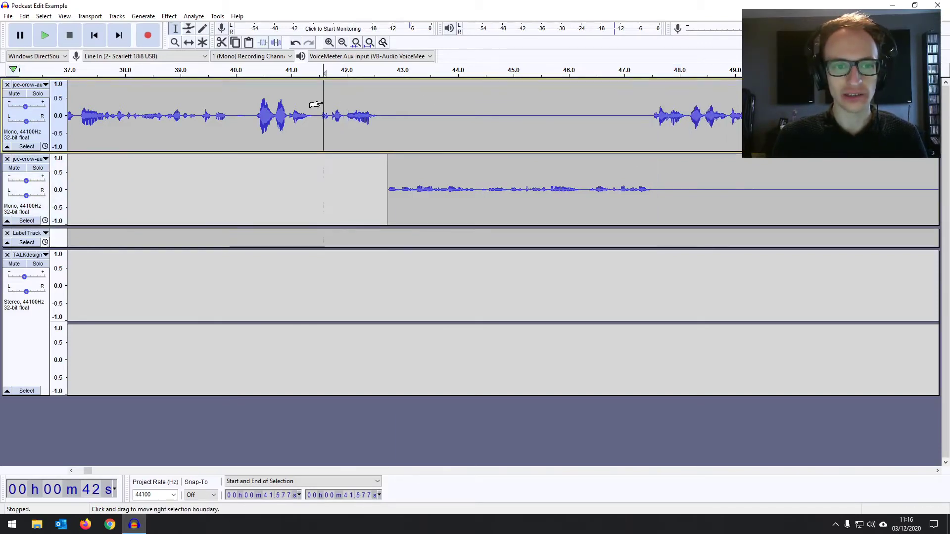
key(space)
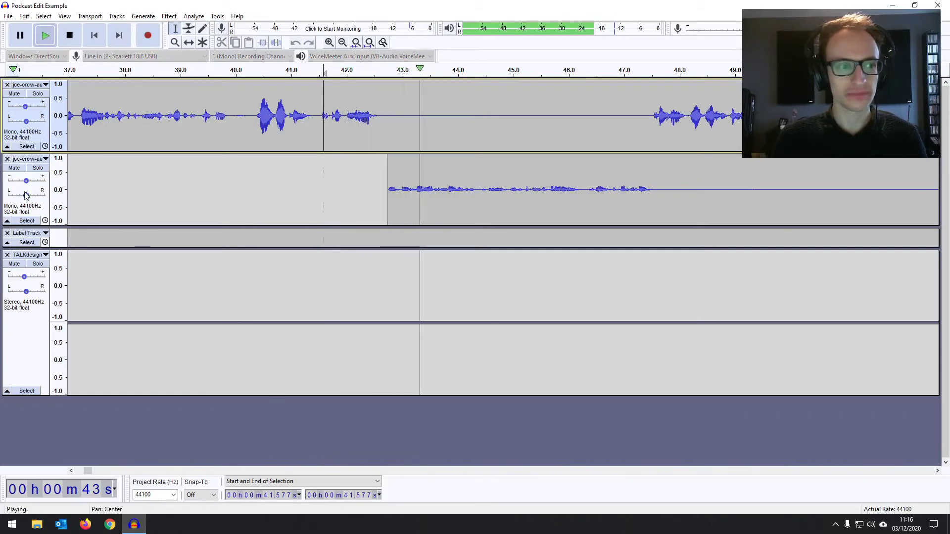
drag(27, 181, 28, 183)
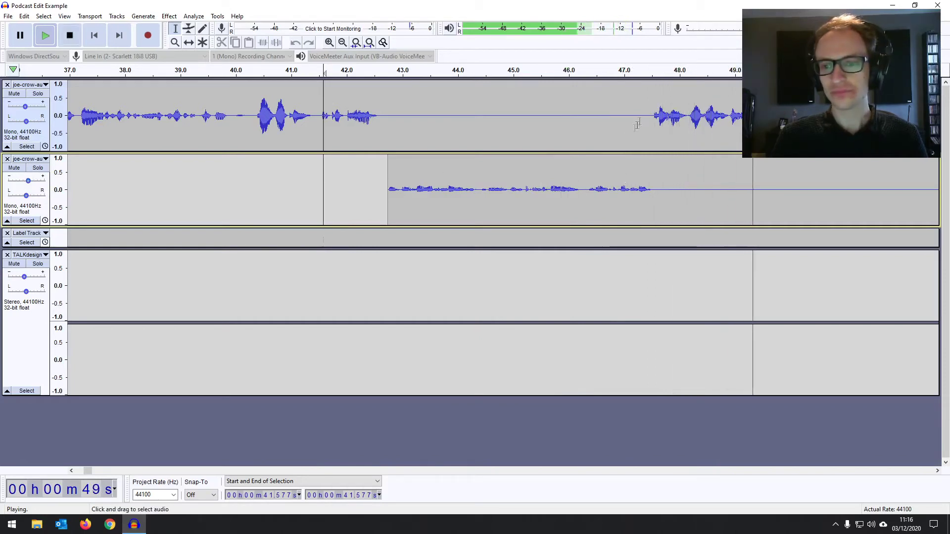
click(649, 144)
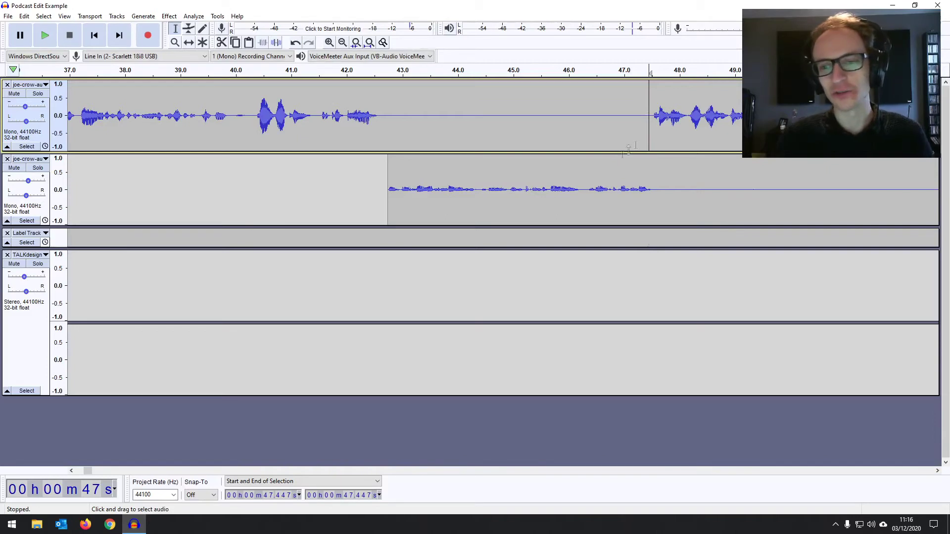
click(654, 117)
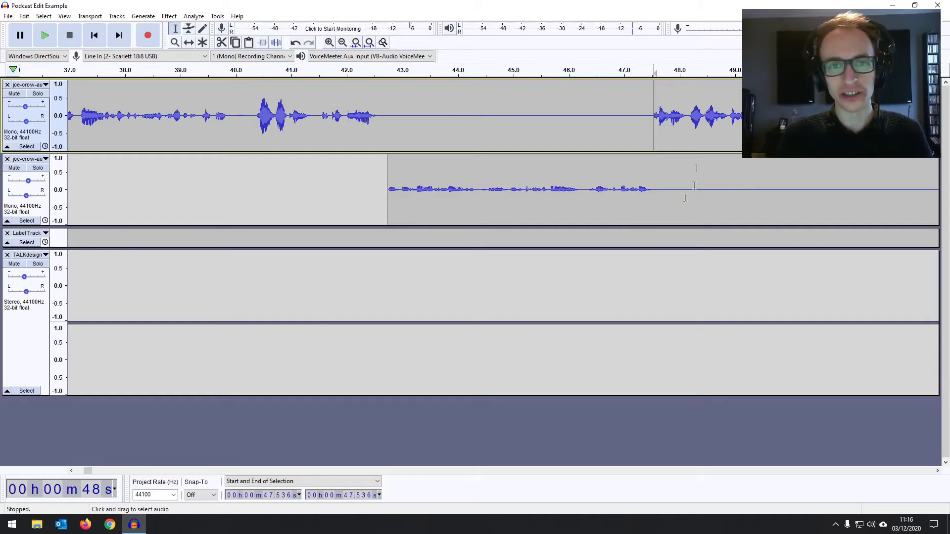
click(653, 113)
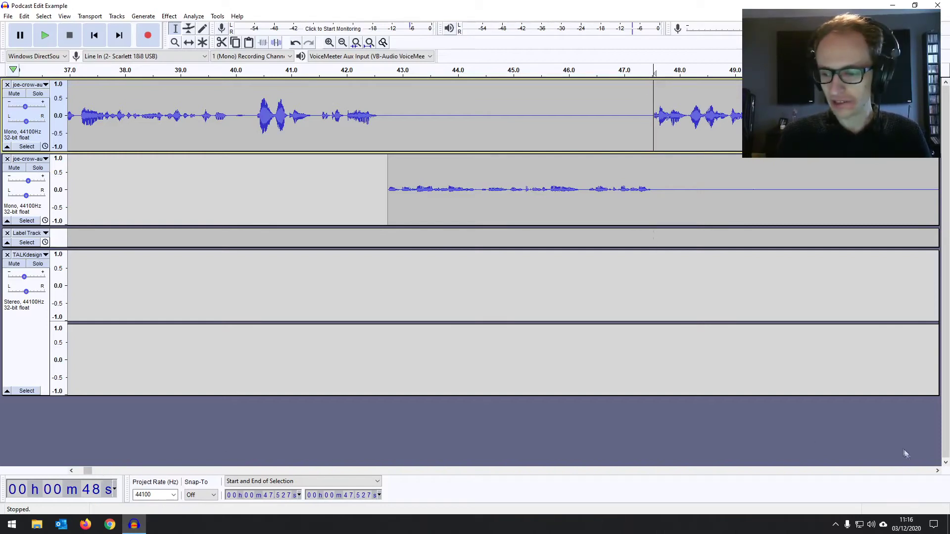
Examine the dialogue after about 47 s, including the short spike at about 56 s in the first voice track
click(937, 471)
click(938, 471)
click(938, 471)
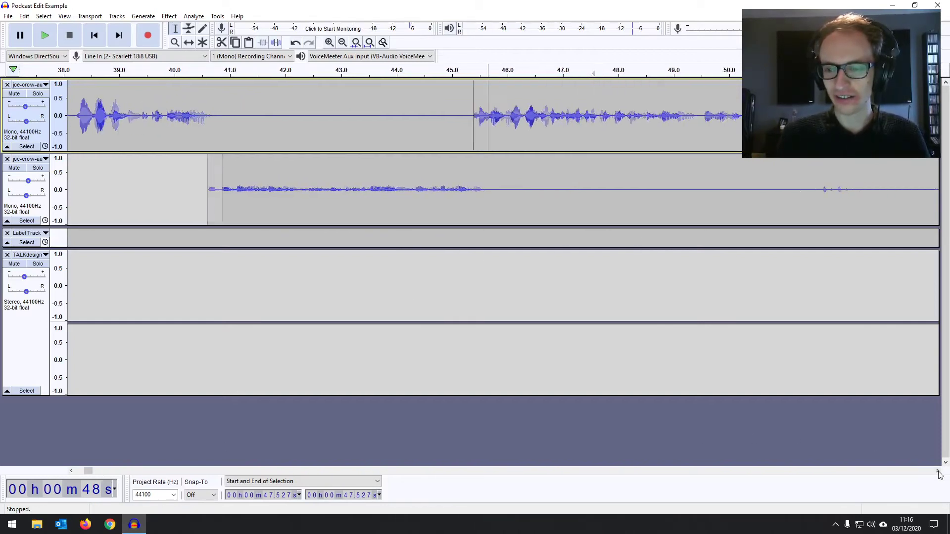
click(938, 471)
click(937, 471)
click(938, 471)
click(937, 471)
click(938, 471)
drag(588, 112, 569, 112)
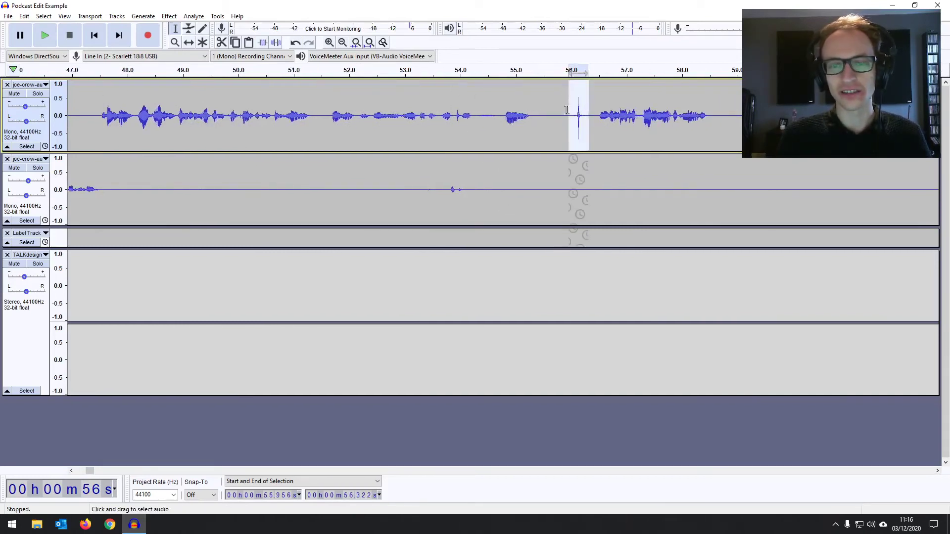
click(561, 111)
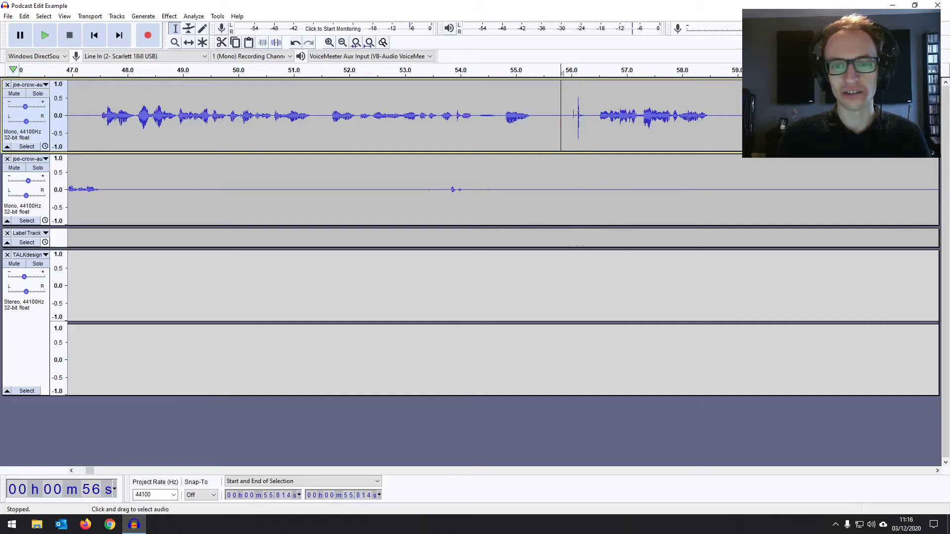
Play the first voice's phrase from about 51.6 s to hear the second track's short sound at about 54 s
click(439, 197)
click(93, 98)
click(327, 105)
key(space)
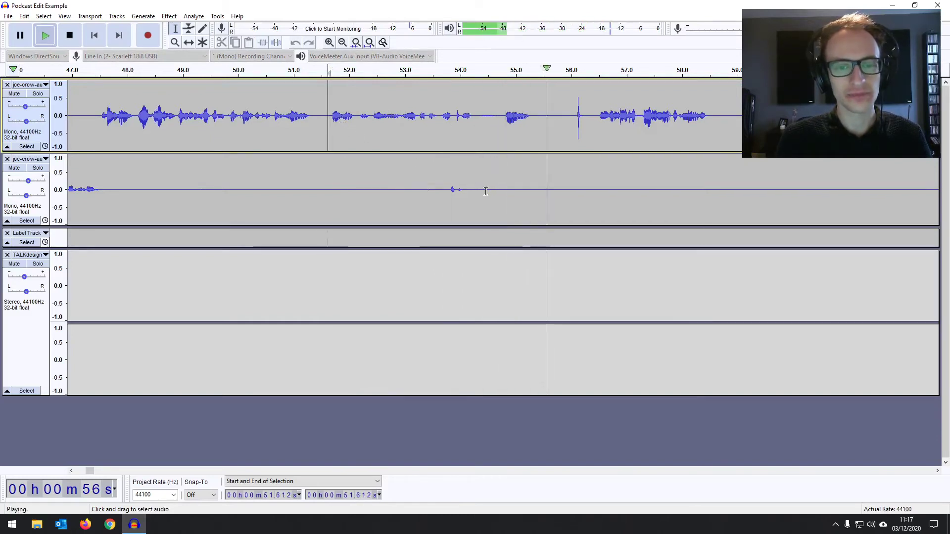
key(space)
click(436, 190)
drag(419, 190, 492, 191)
click(514, 192)
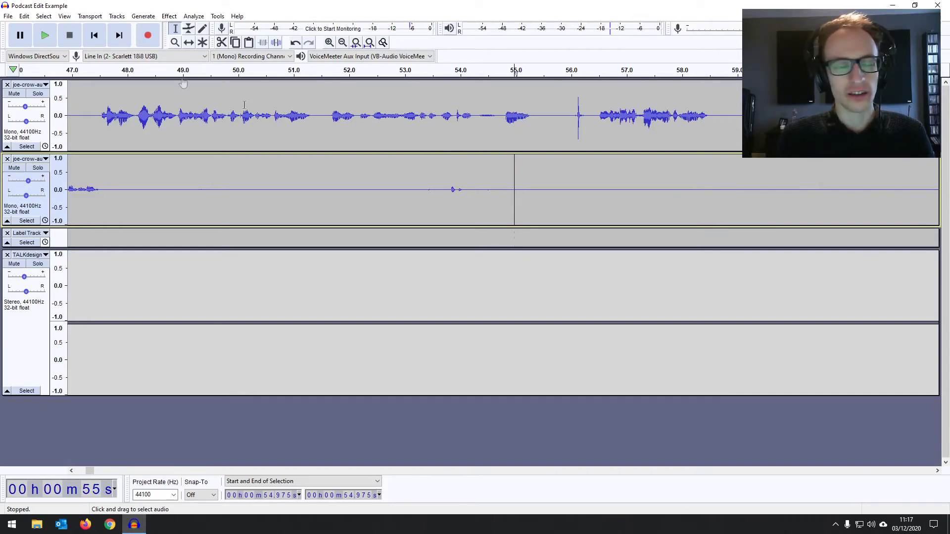
Turn off Sync-Lock for the tracks so the second voice track can be edited independently
click(66, 18)
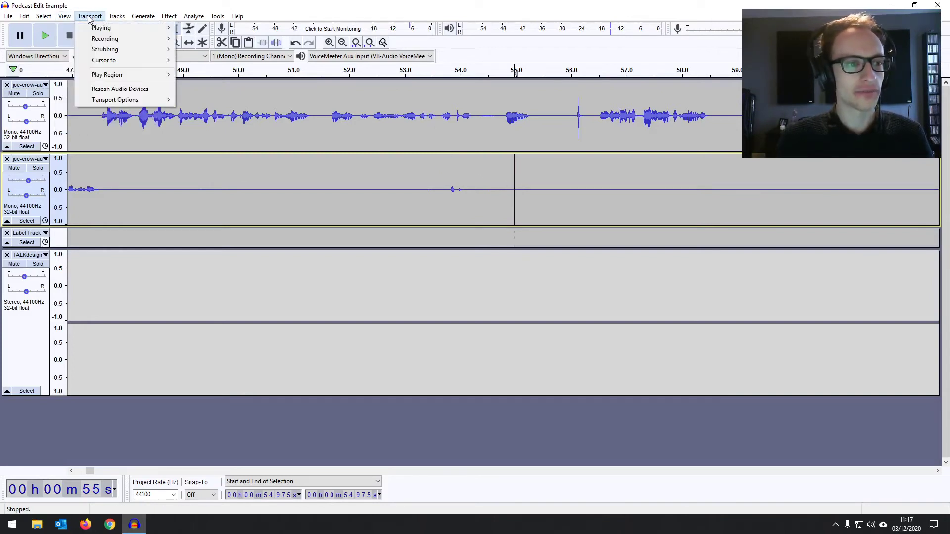
mouse_move(111, 19)
click(139, 132)
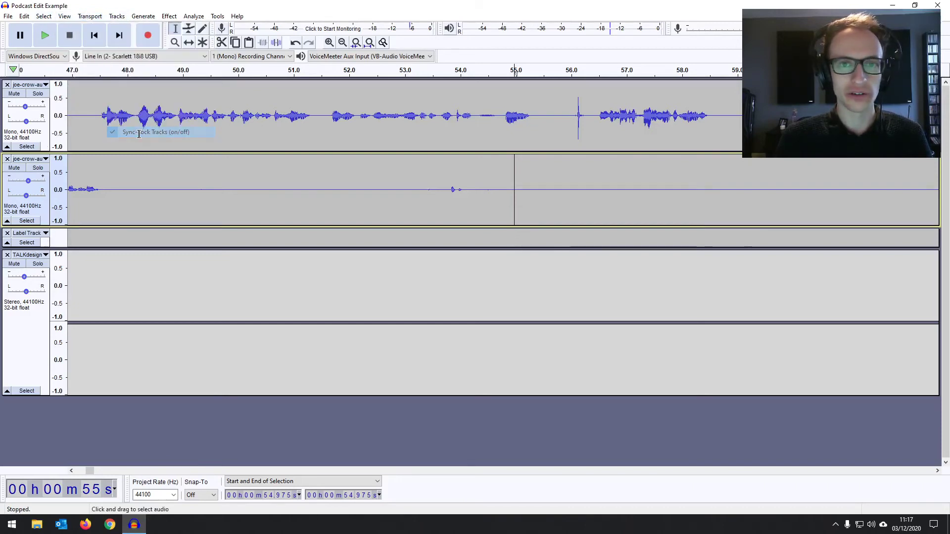
Silence the second voice track's short sound between 53.031 s and 54.948 s without shifting the audio that follows
drag(511, 184, 406, 180)
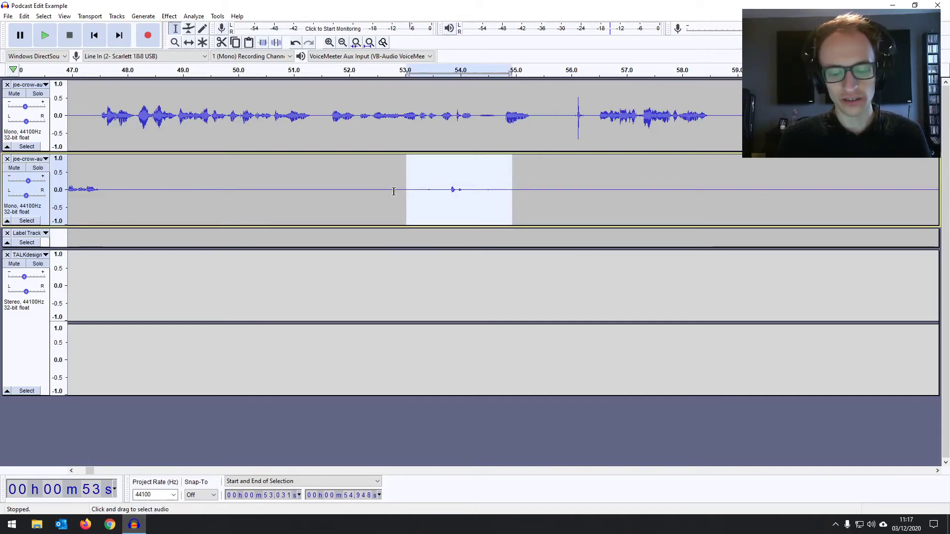
key(Delete)
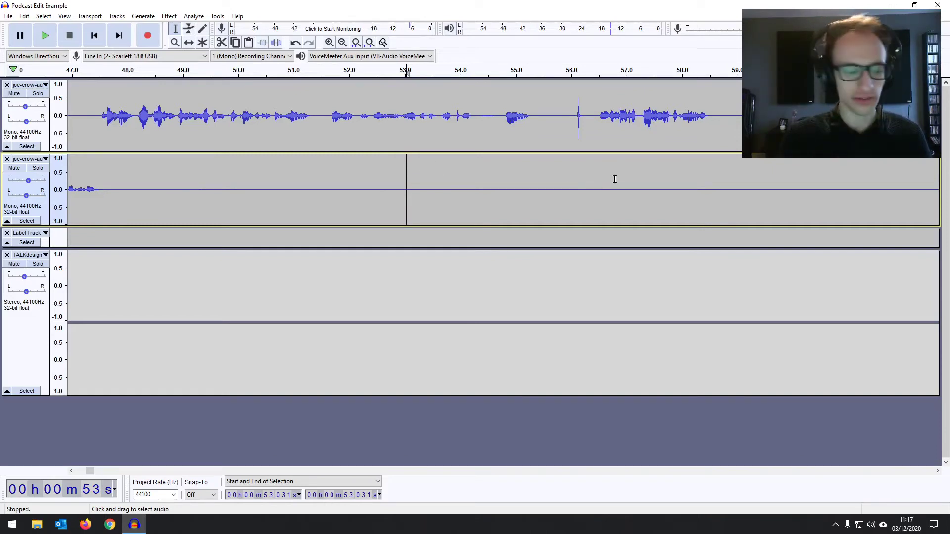
key(ctrl+z)
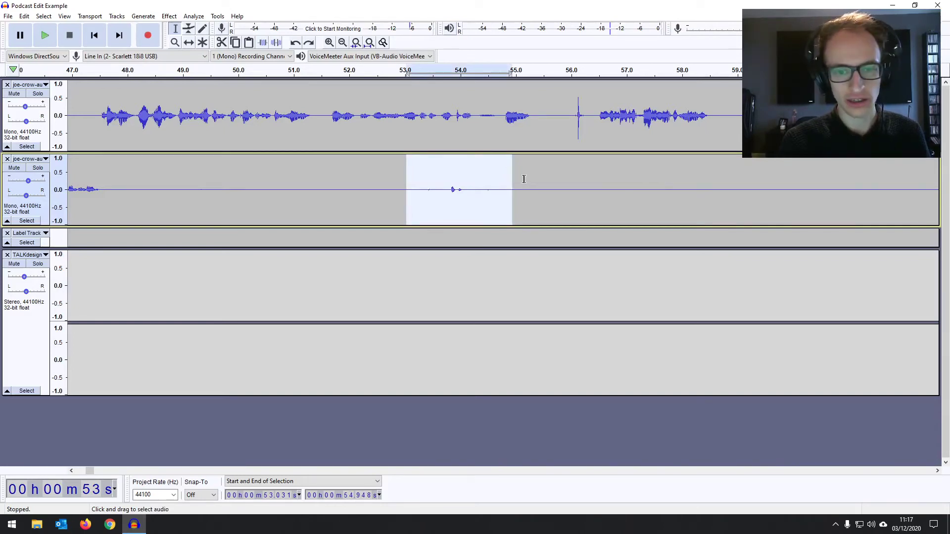
key(ctrl+l)
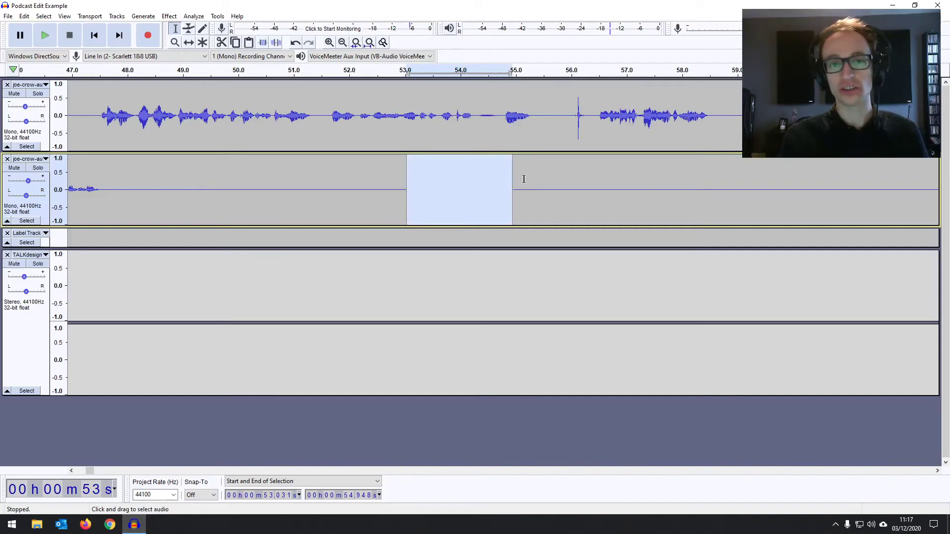
Play the first voice's phrase from about 52.3 s across the second track's silenced section
click(366, 99)
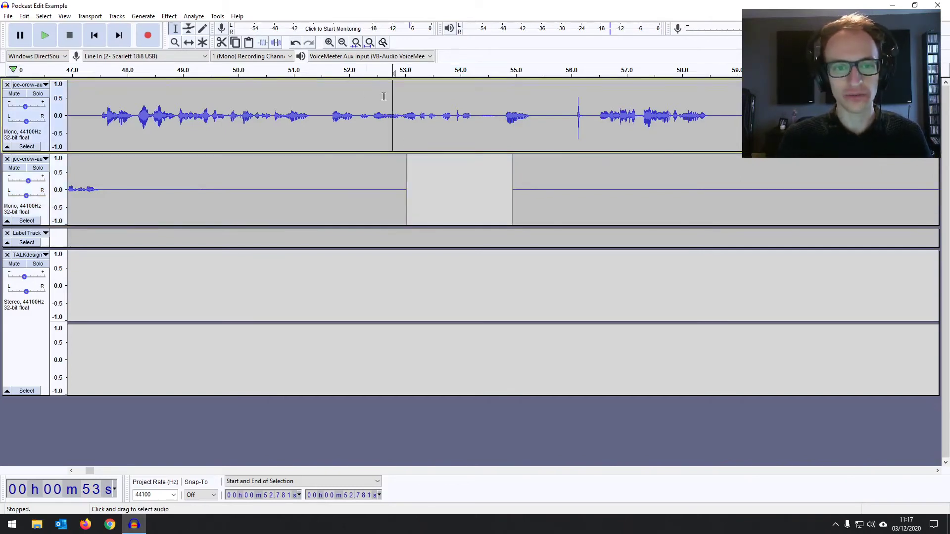
key(space)
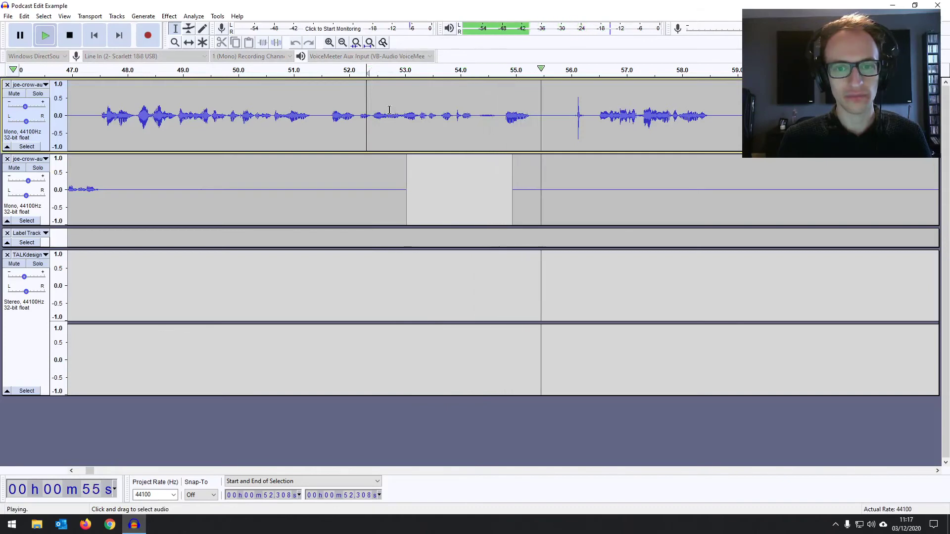
key(space)
Rejoin the silenced section from about 53 s to 55 s with the surrounding audio in the second voice track
double_click(452, 188)
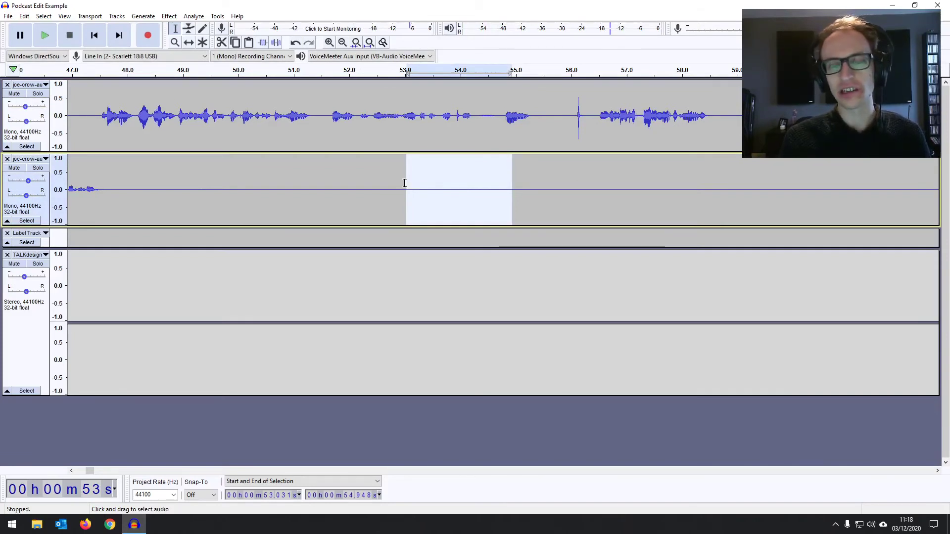
click(404, 183)
click(377, 190)
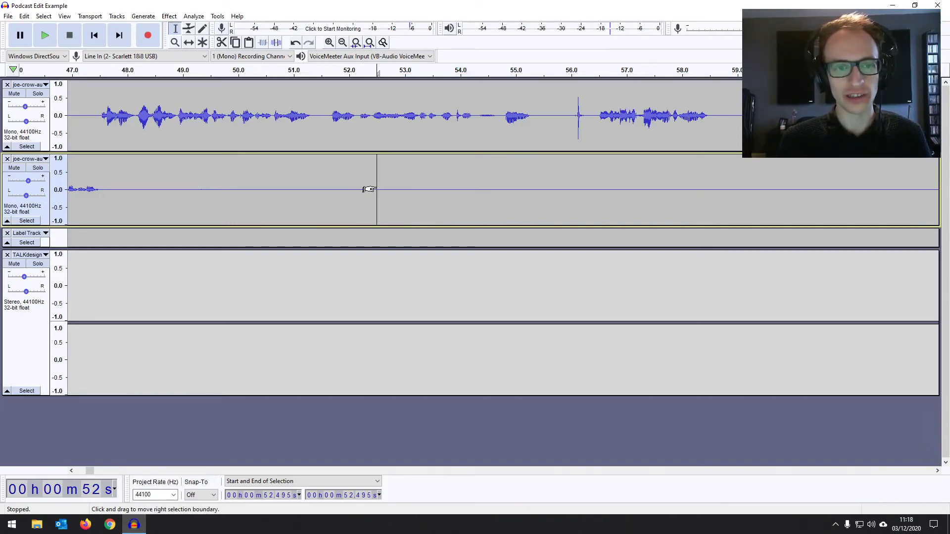
Play the dialogue from about 51.95 s through the first voice's spike just after 56 s
click(347, 190)
key(space)
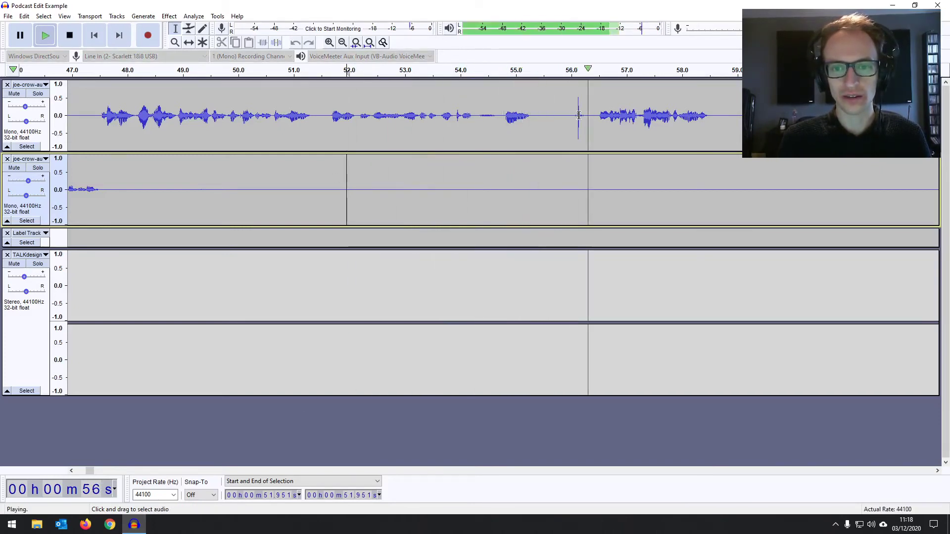
key(space)
Turn Sync-Lock back on and delete the section from 54.297 s to 56.402 s, including the first voice's spike, across the voice tracks
click(500, 110)
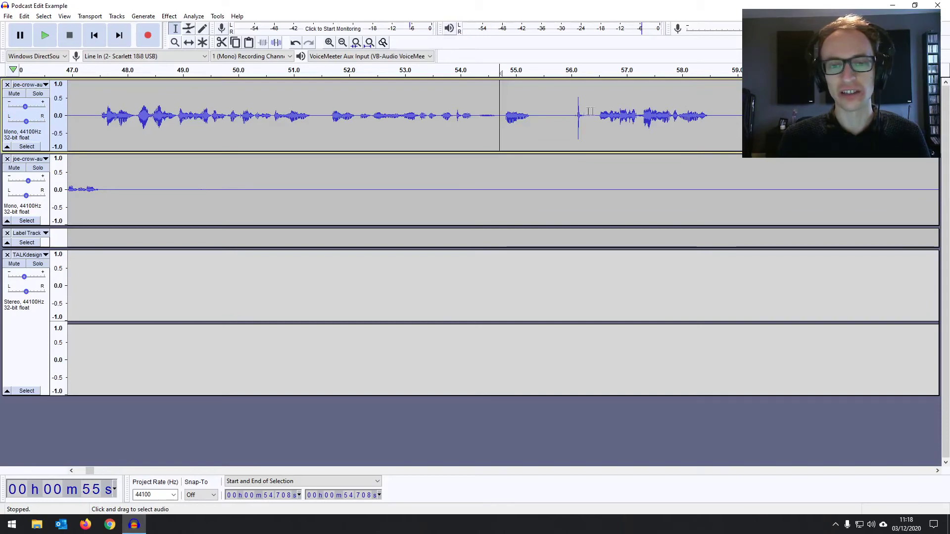
click(117, 15)
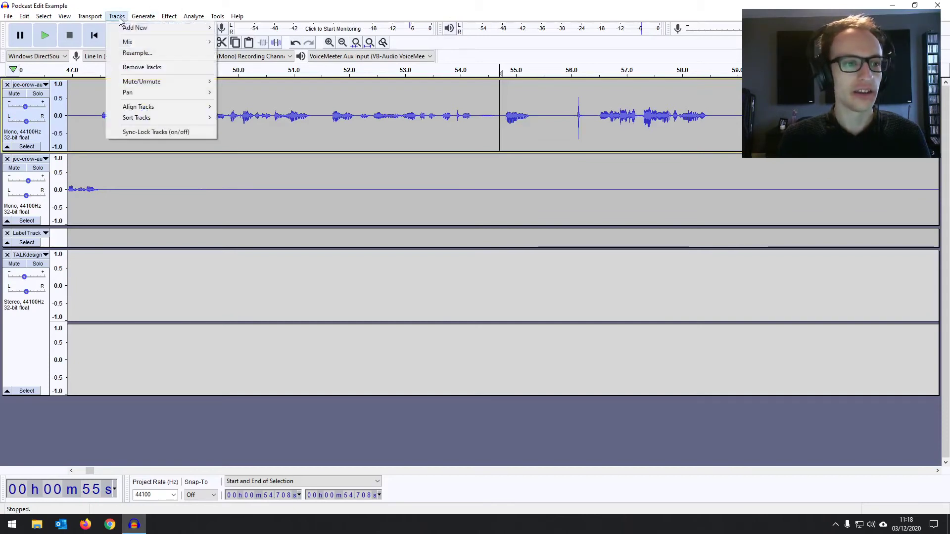
click(147, 130)
drag(591, 107, 476, 126)
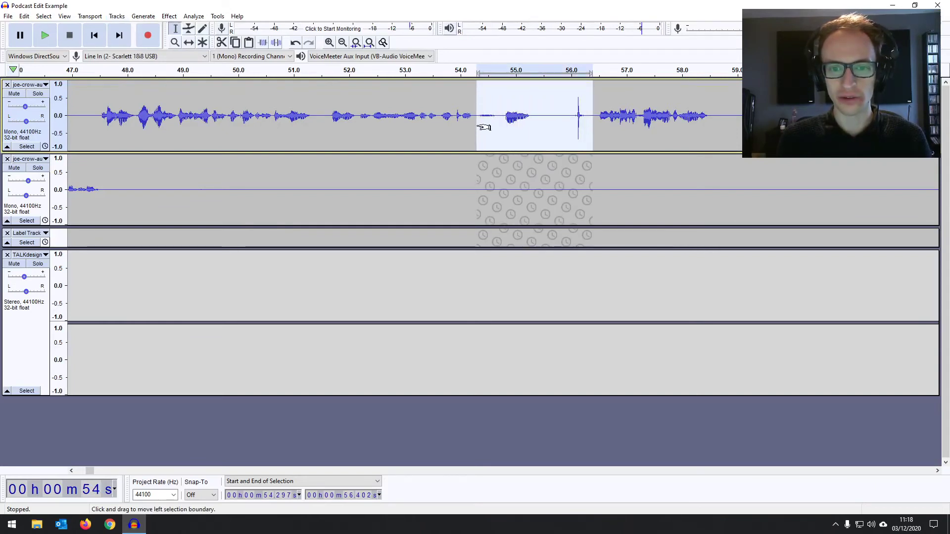
key(Delete)
Play the dialogue across the cut at about 54.3 s, restarting playback from about 51.8 s
click(449, 110)
key(space)
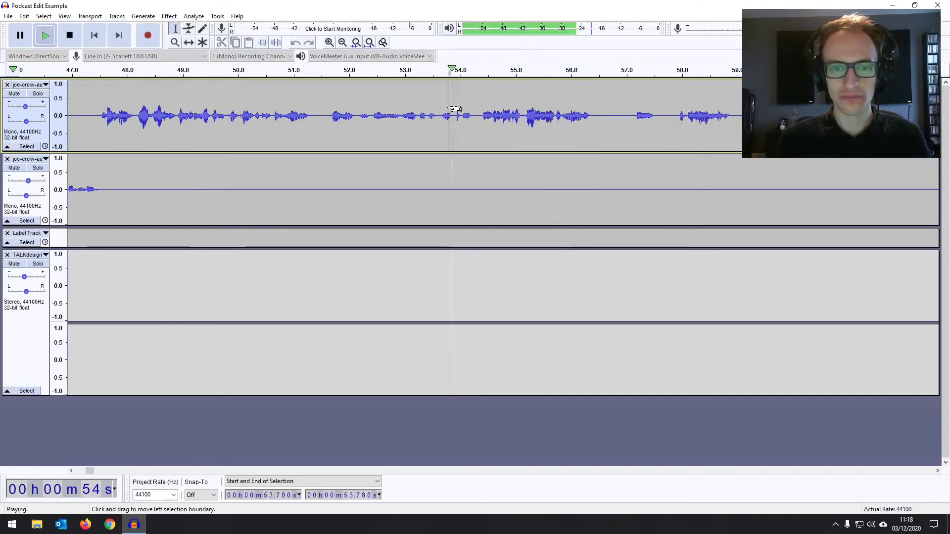
click(339, 97)
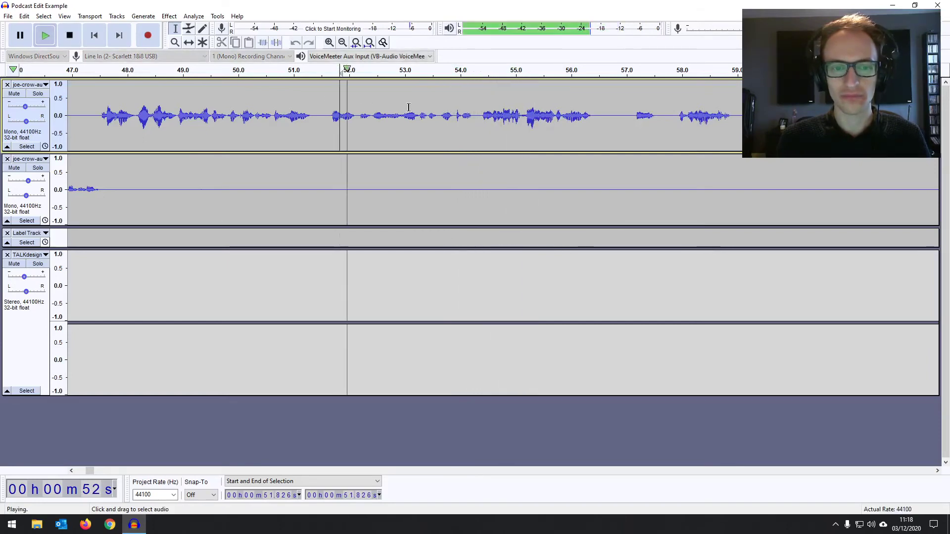
scroll(303, 346, right, 1)
scroll(302, 346, right, 4)
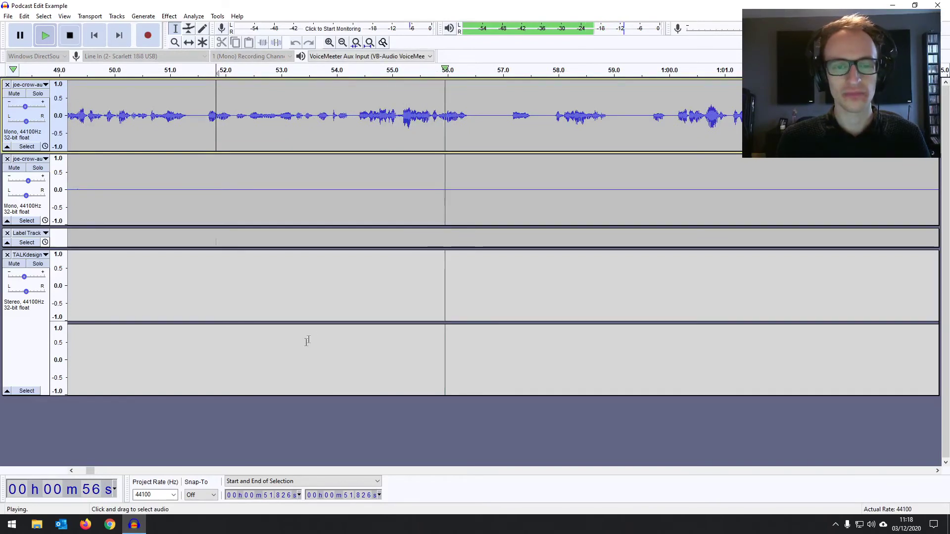
key(space)
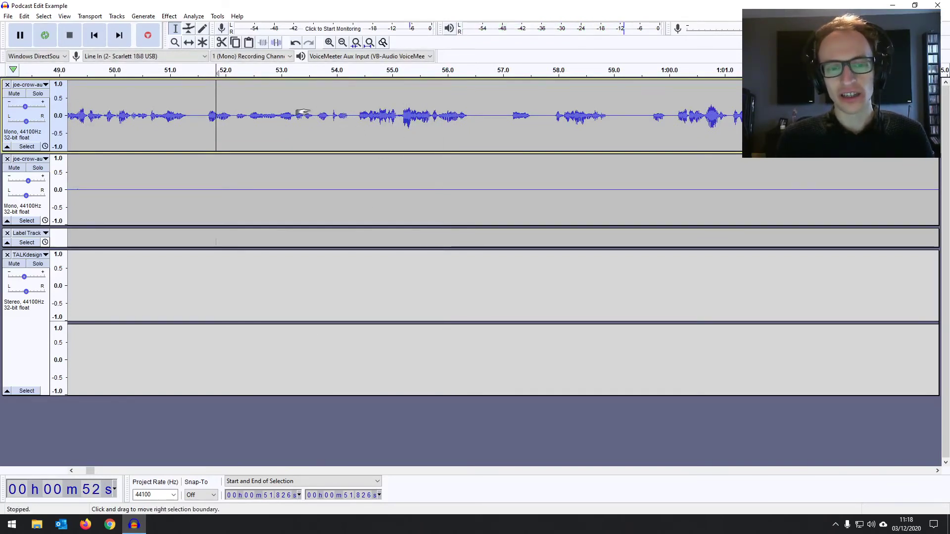
Examine the edited dialogue along the timeline between about 46 s and 1 min 1 s
scroll(307, 113, right, 3)
scroll(300, 117, left, 3)
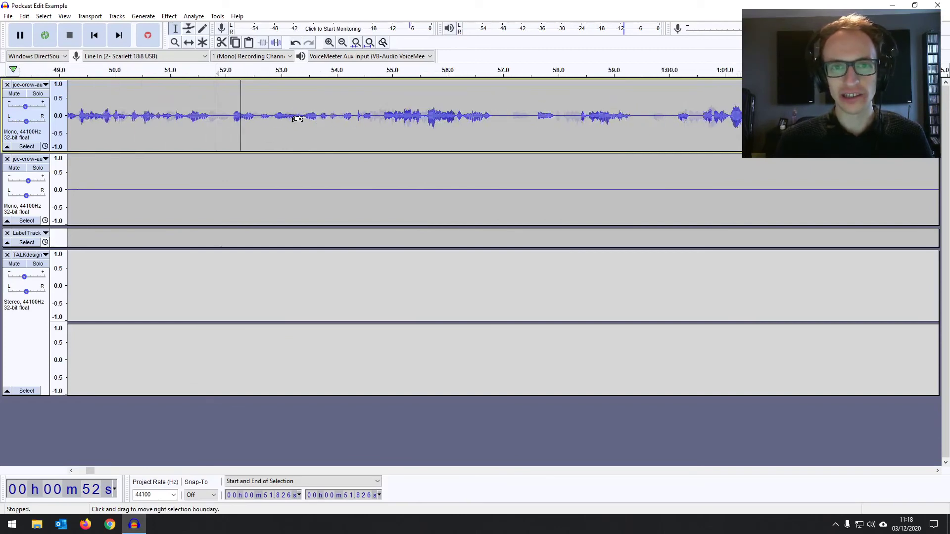
scroll(307, 118, left, 1)
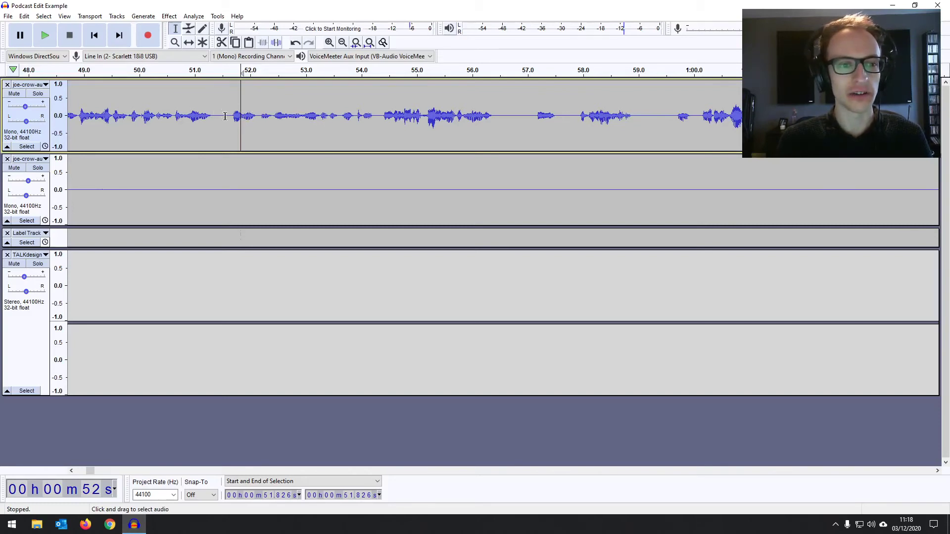
drag(91, 471, 89, 470)
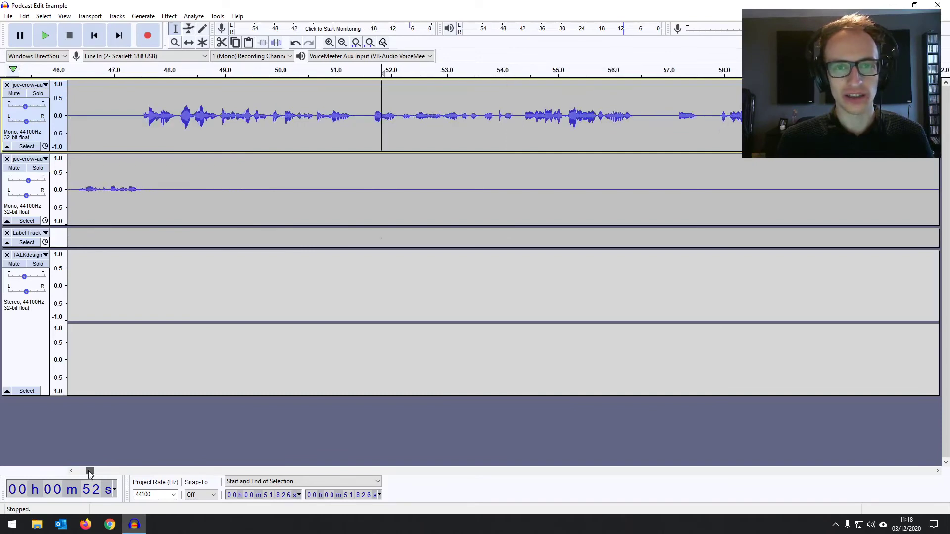
click(367, 118)
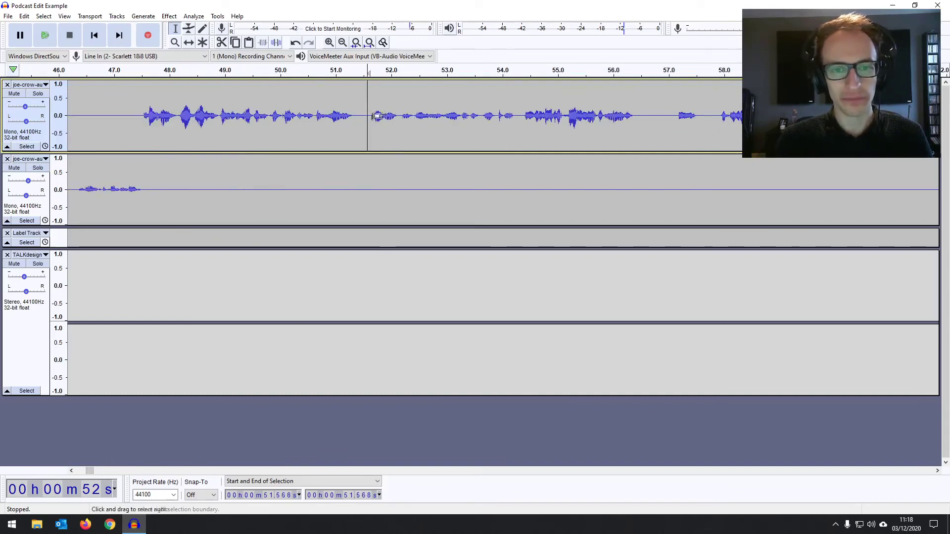
scroll(385, 112, right, 1)
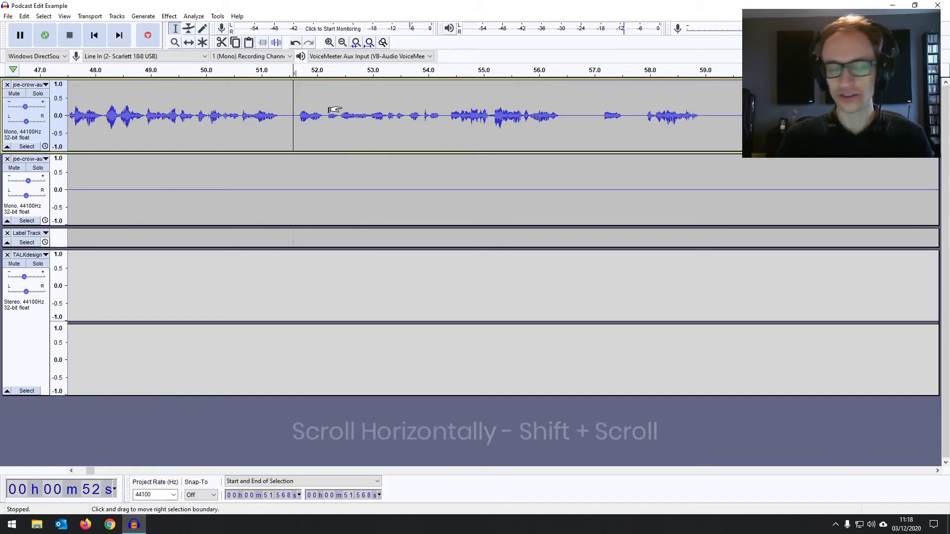
scroll(319, 106, left, 1)
scroll(321, 109, right, 1)
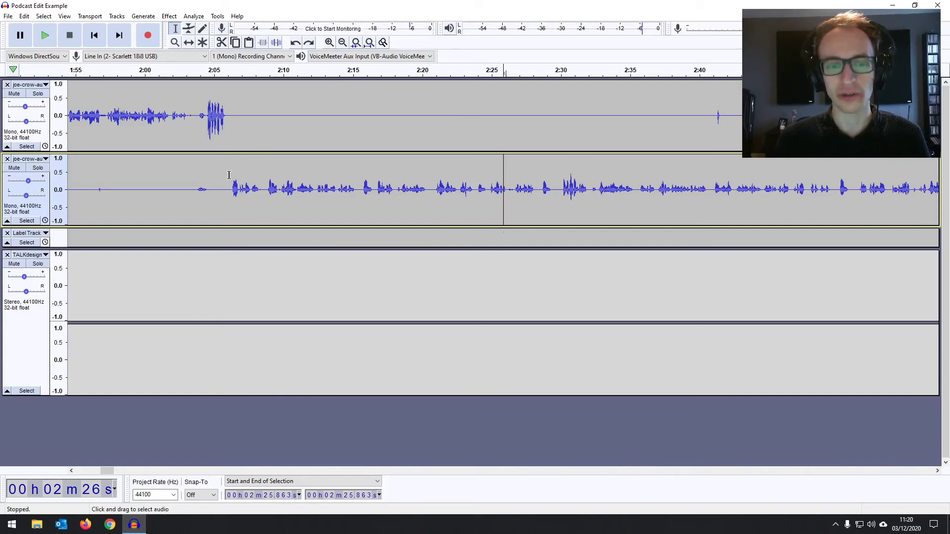
Apply Truncate Silence to the second voice from 2 min 6.096 s to 2 min 35.782 s, with a -40 dB threshold and truncation to 0.5 s
drag(229, 177, 641, 198)
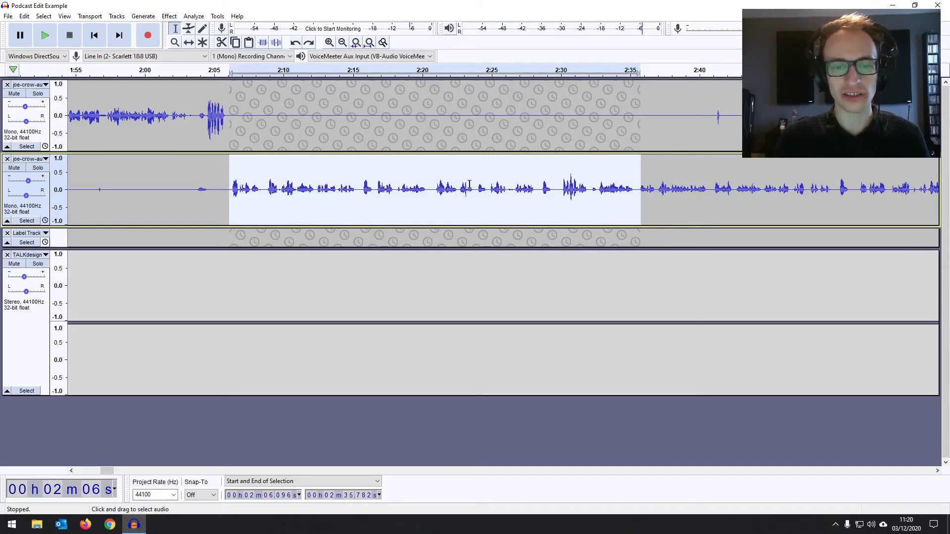
click(172, 17)
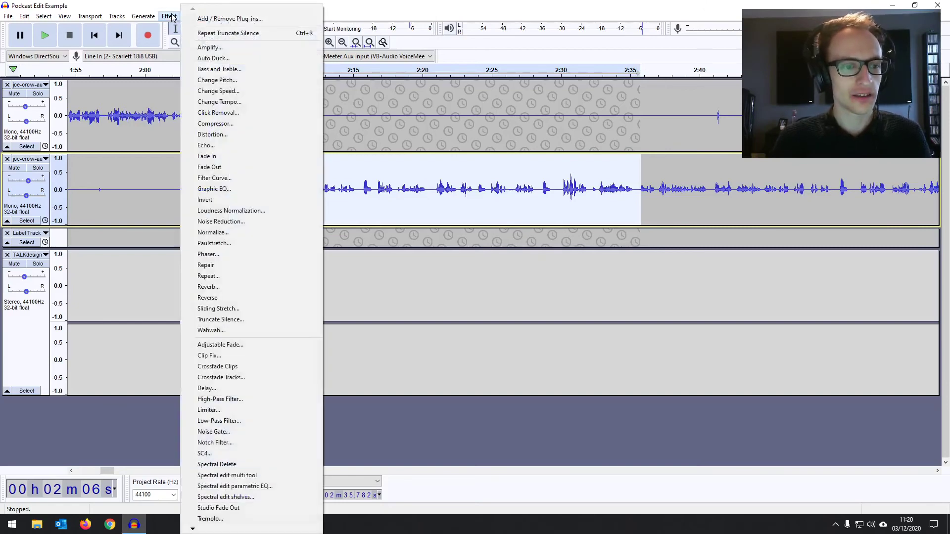
click(232, 319)
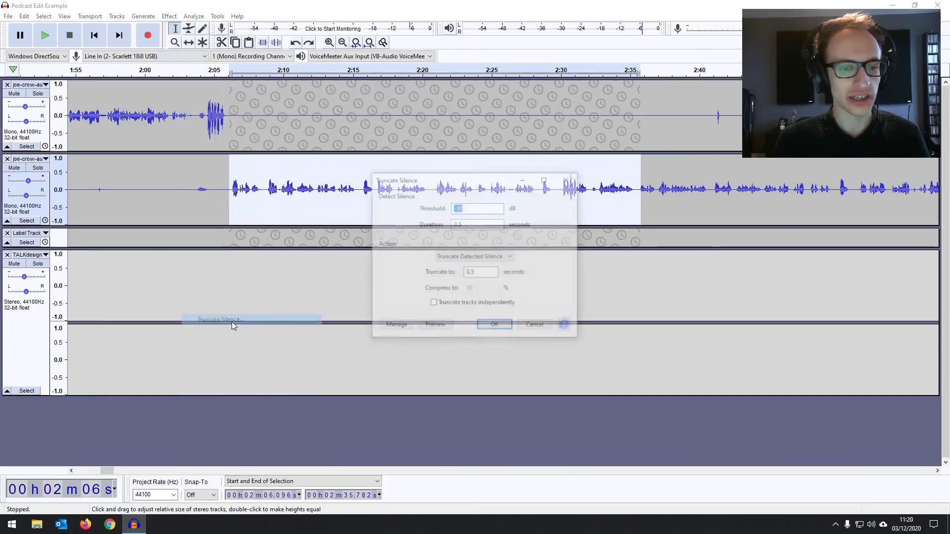
drag(475, 183, 497, 231)
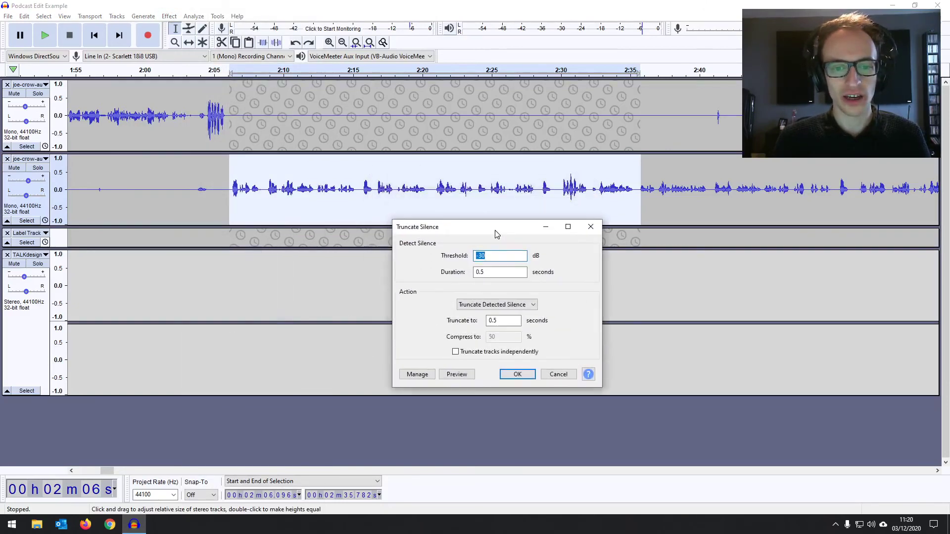
click(492, 255)
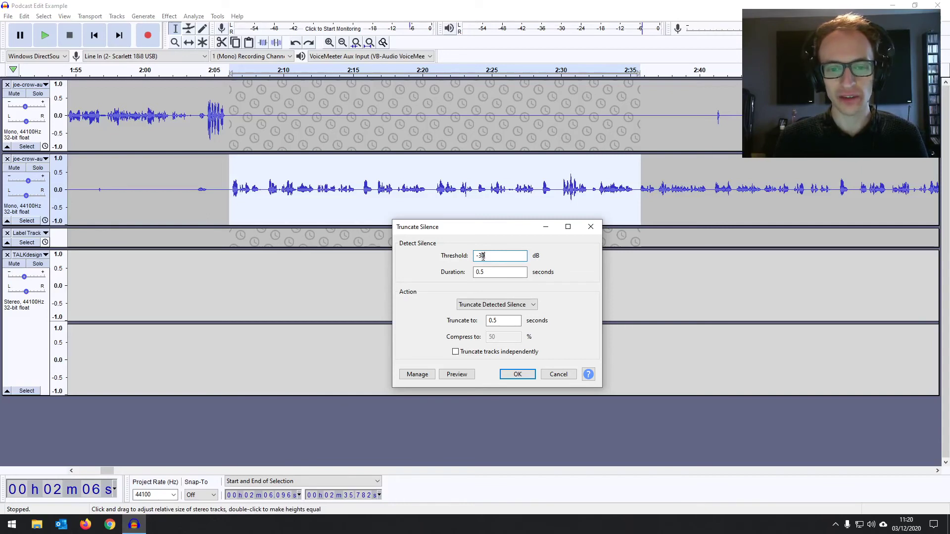
click(480, 256)
key(BackSpace)
text(4)
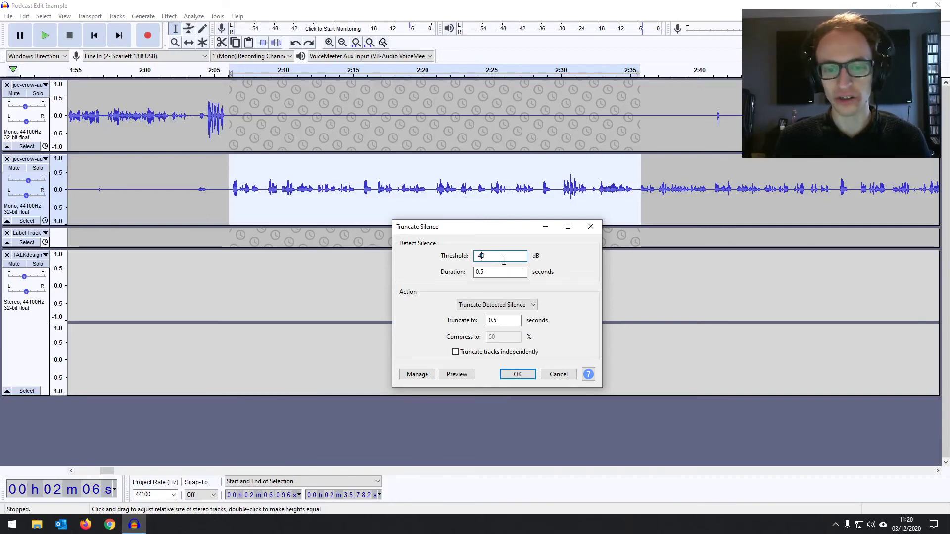
click(502, 272)
double_click(501, 272)
click(501, 273)
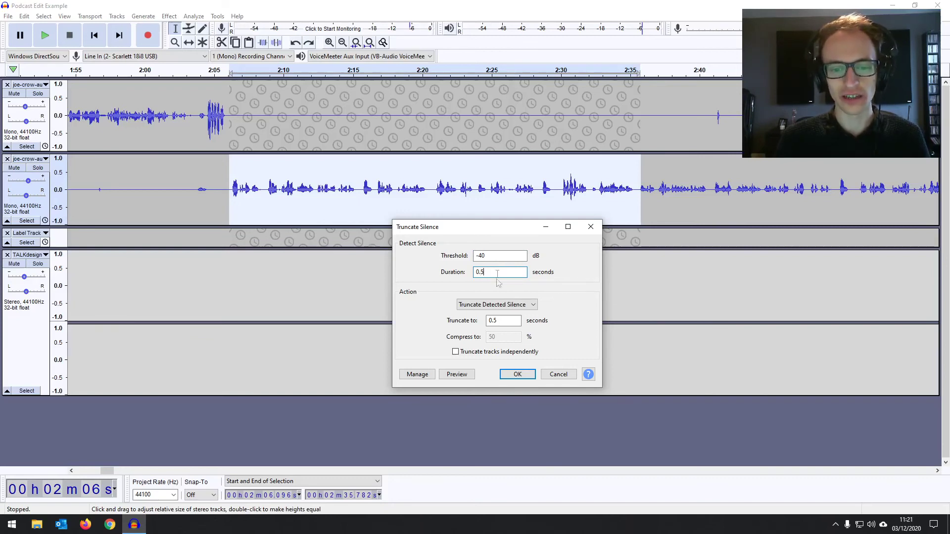
click(513, 374)
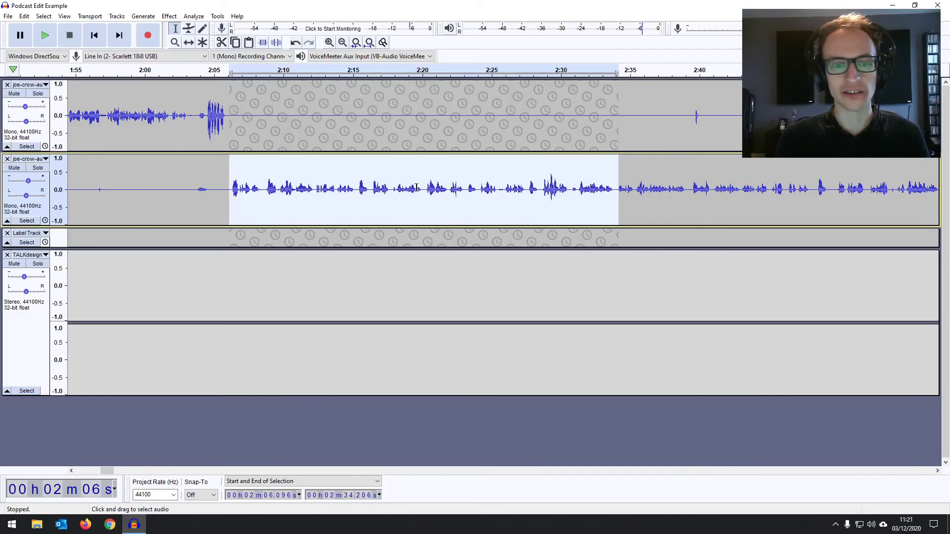
Play the second voice's truncated passage from about 2 min 6.3 s and place the cursor at about 2 min 8.9 s
click(233, 179)
key(space)
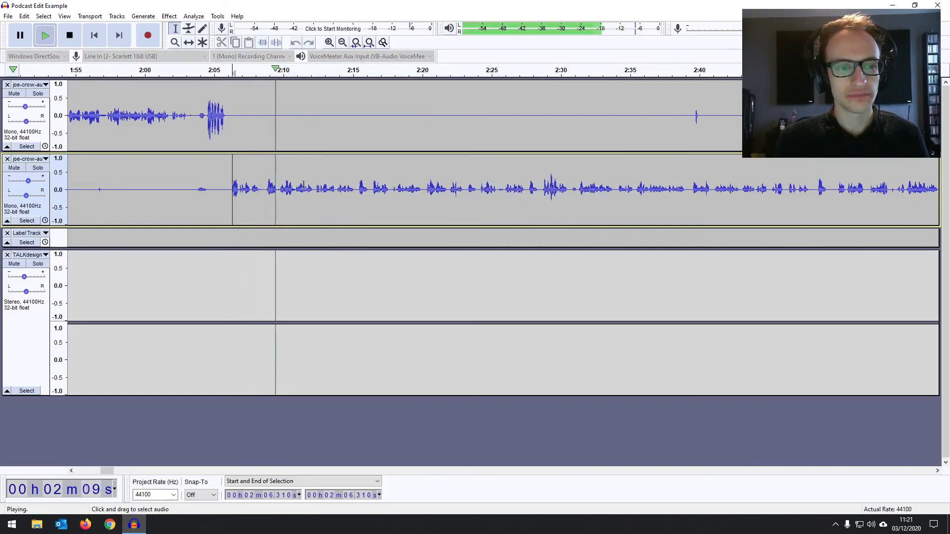
key(space)
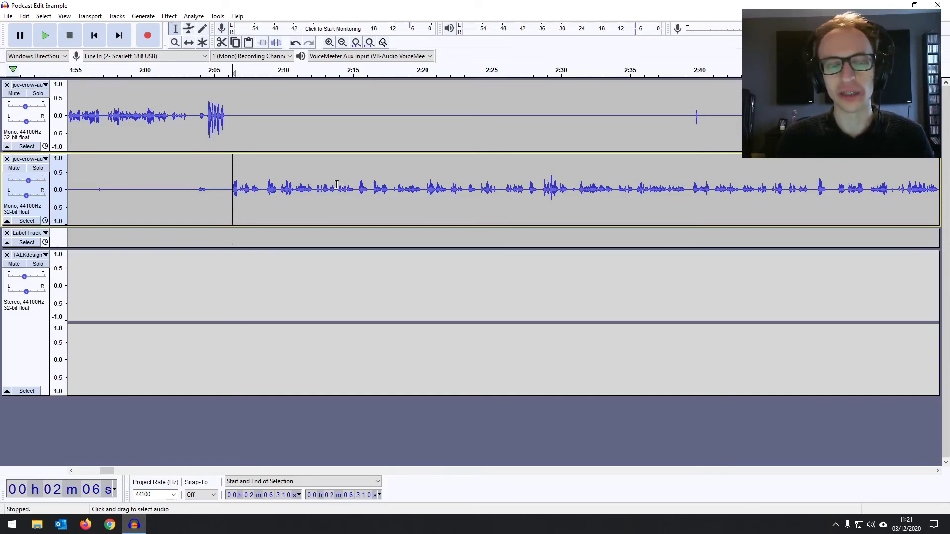
click(267, 181)
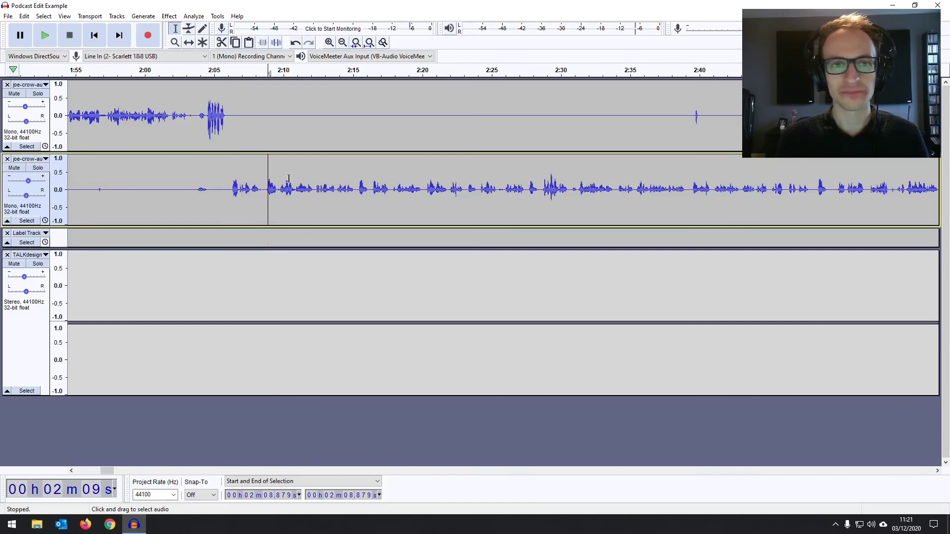
Select the entire intro music clip in the stereo track, from 0 s to 27.224 s, and copy it
key(ctrl+3)
key(ctrl+3)
key(ctrl+3)
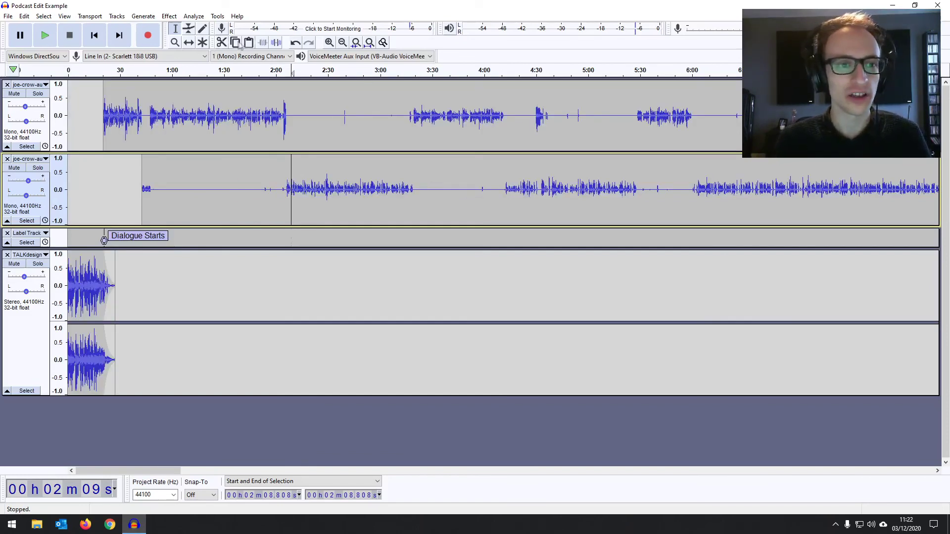
click(303, 44)
click(309, 43)
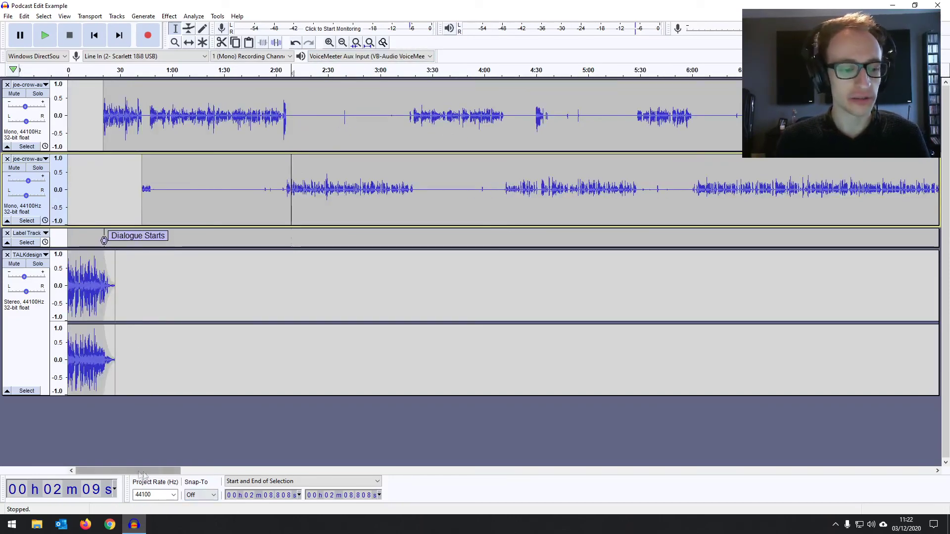
click(87, 262)
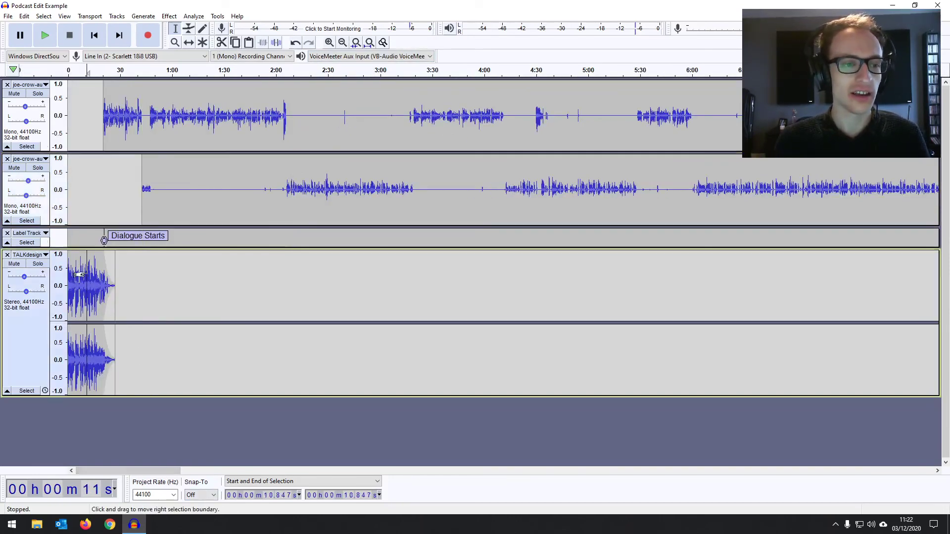
click(329, 43)
click(329, 42)
click(329, 42)
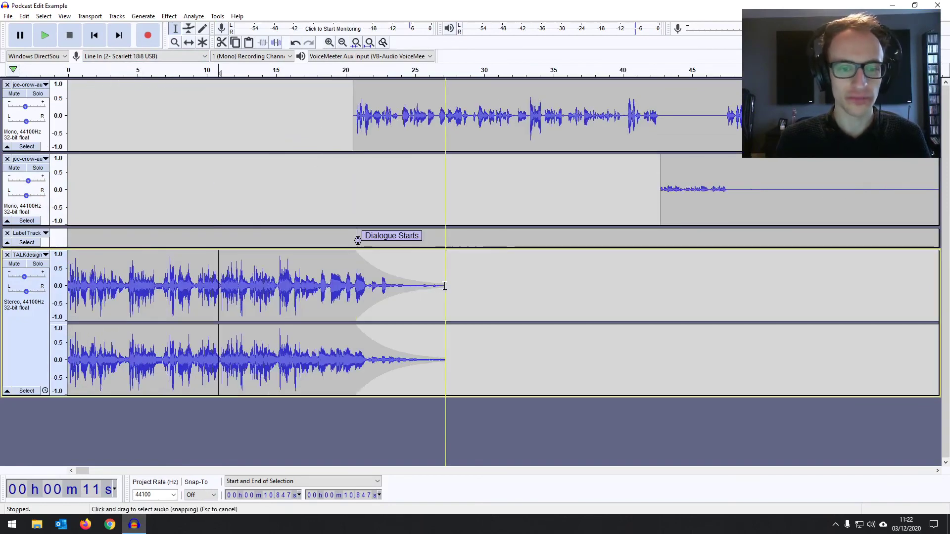
drag(445, 286, 308, 286)
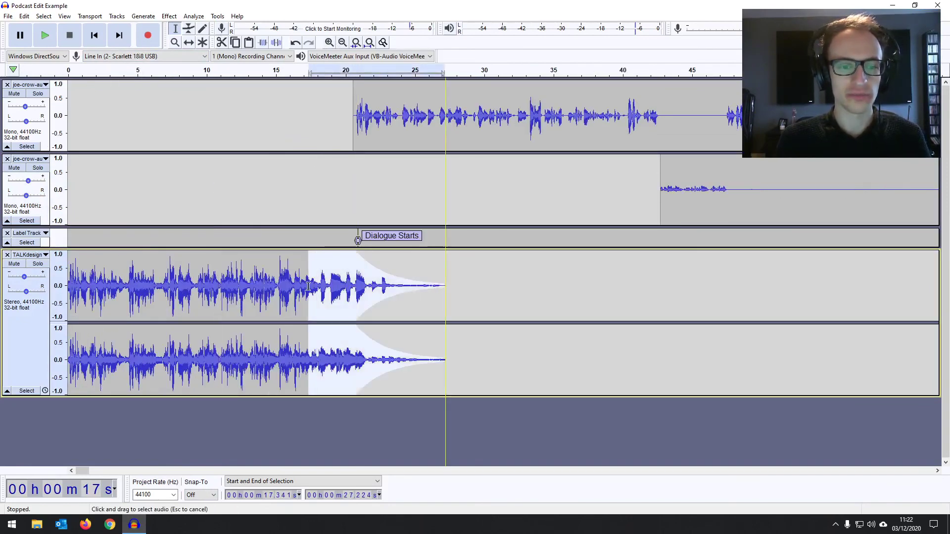
click(387, 287)
drag(445, 286, 57, 289)
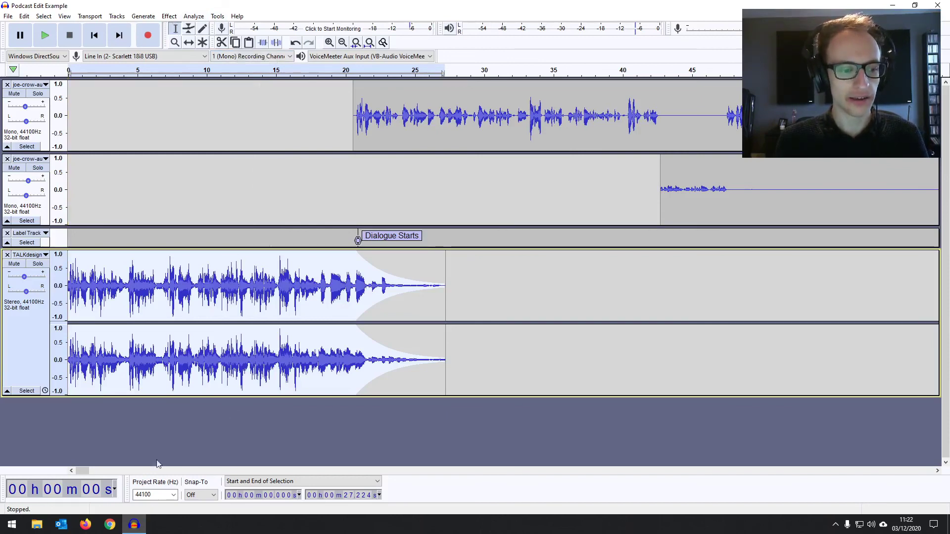
Paste the copied music into the music track at 1 h 5 min 58.857 s, near the dialogue's end, and shift it about 7 s later
scroll(322, 183, down, 3)
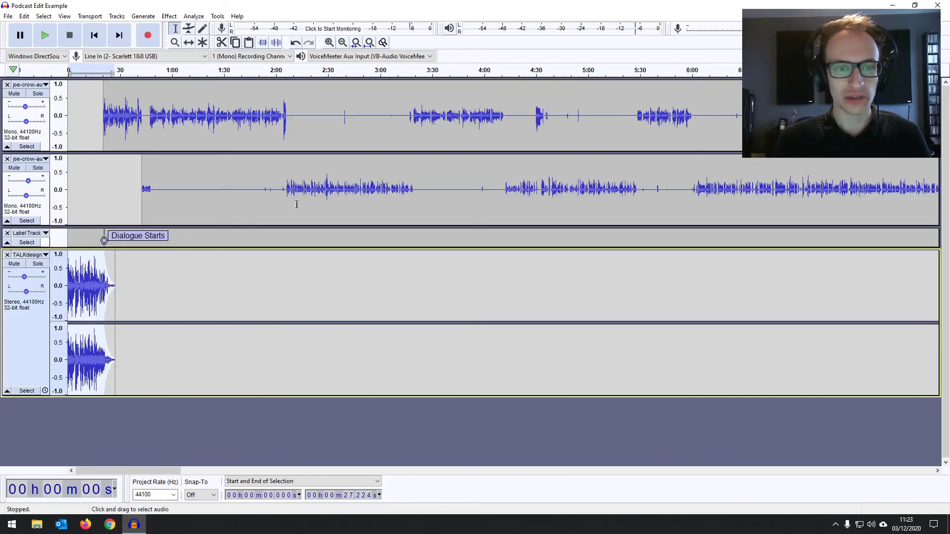
scroll(274, 192, right, 10)
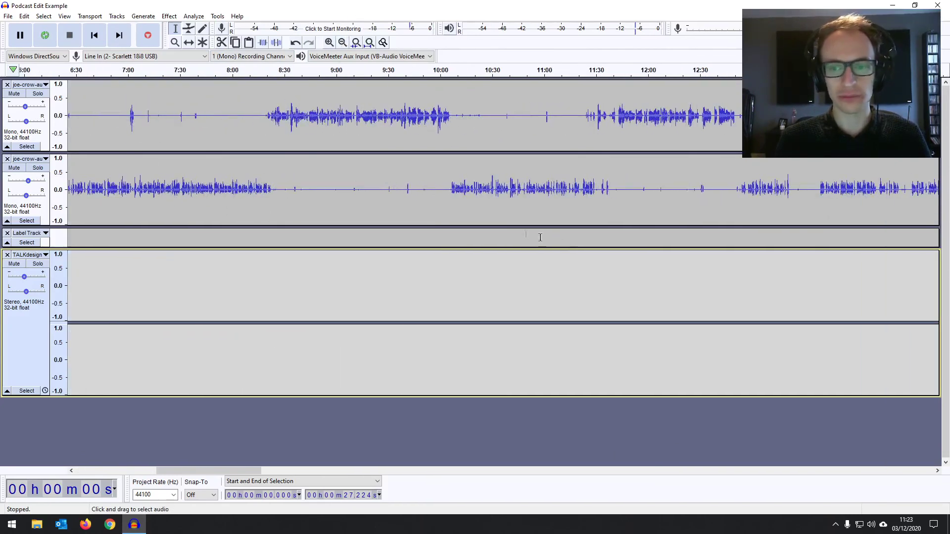
scroll(578, 251, right, 15)
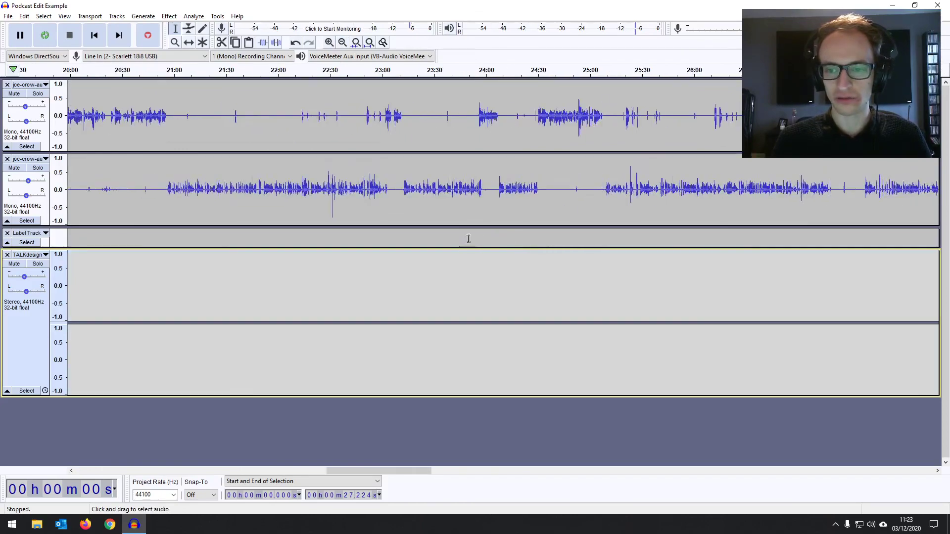
scroll(472, 236, right, 15)
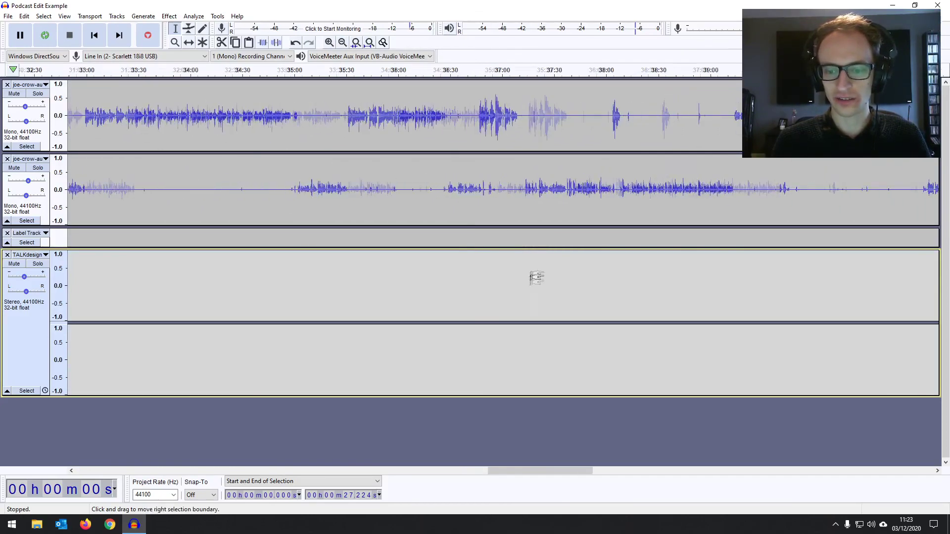
scroll(538, 332, right, 20)
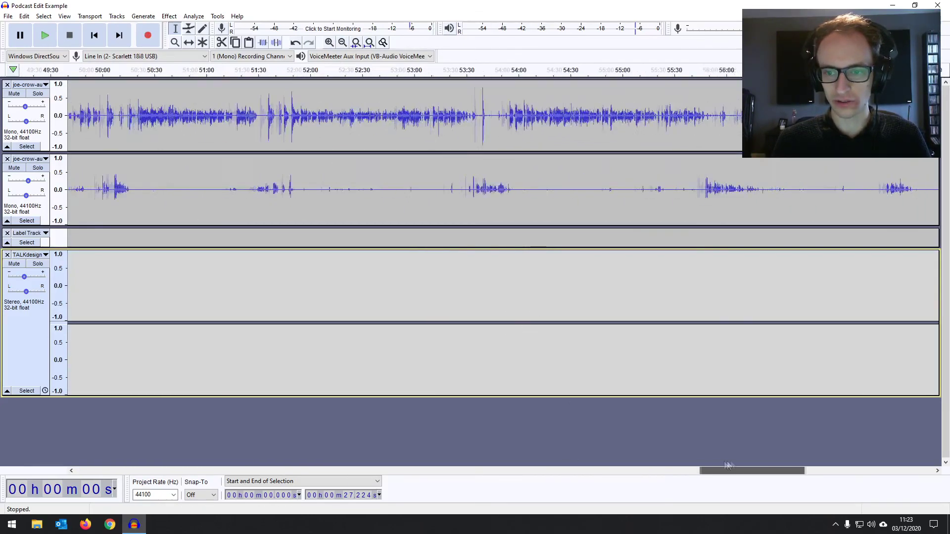
scroll(845, 462, right, 2)
click(698, 258)
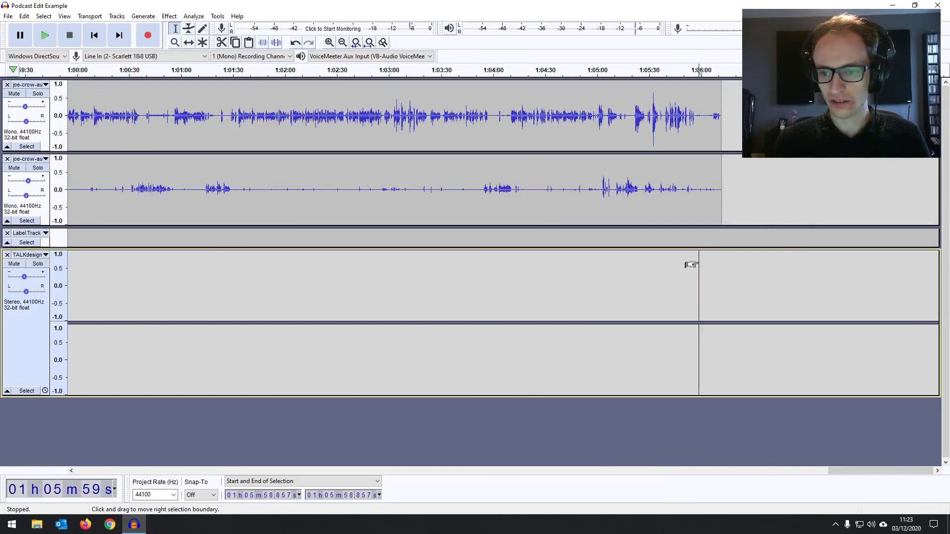
click(249, 43)
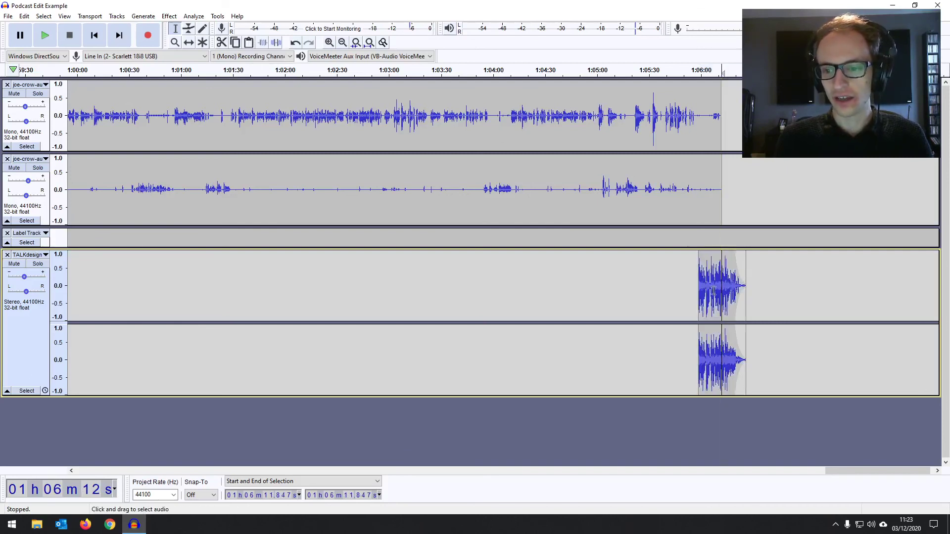
click(189, 44)
drag(709, 315, 722, 314)
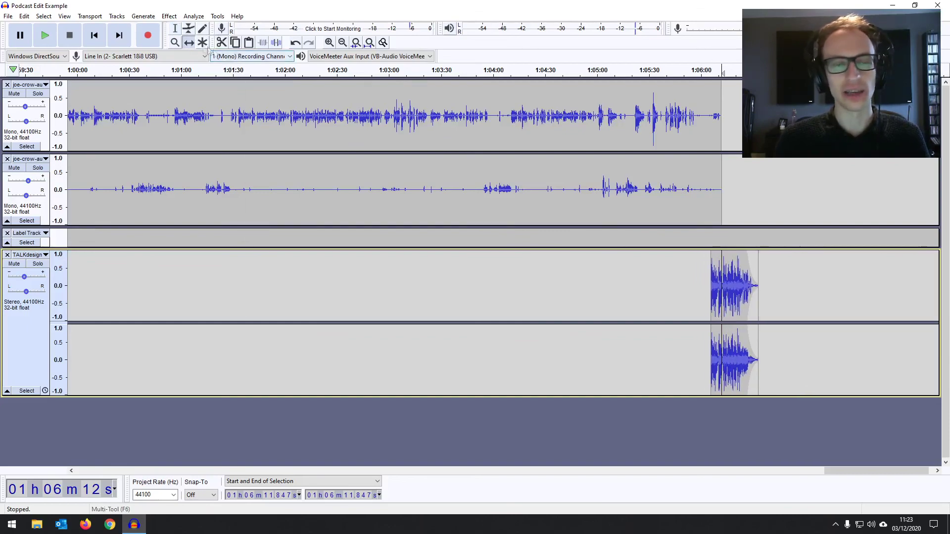